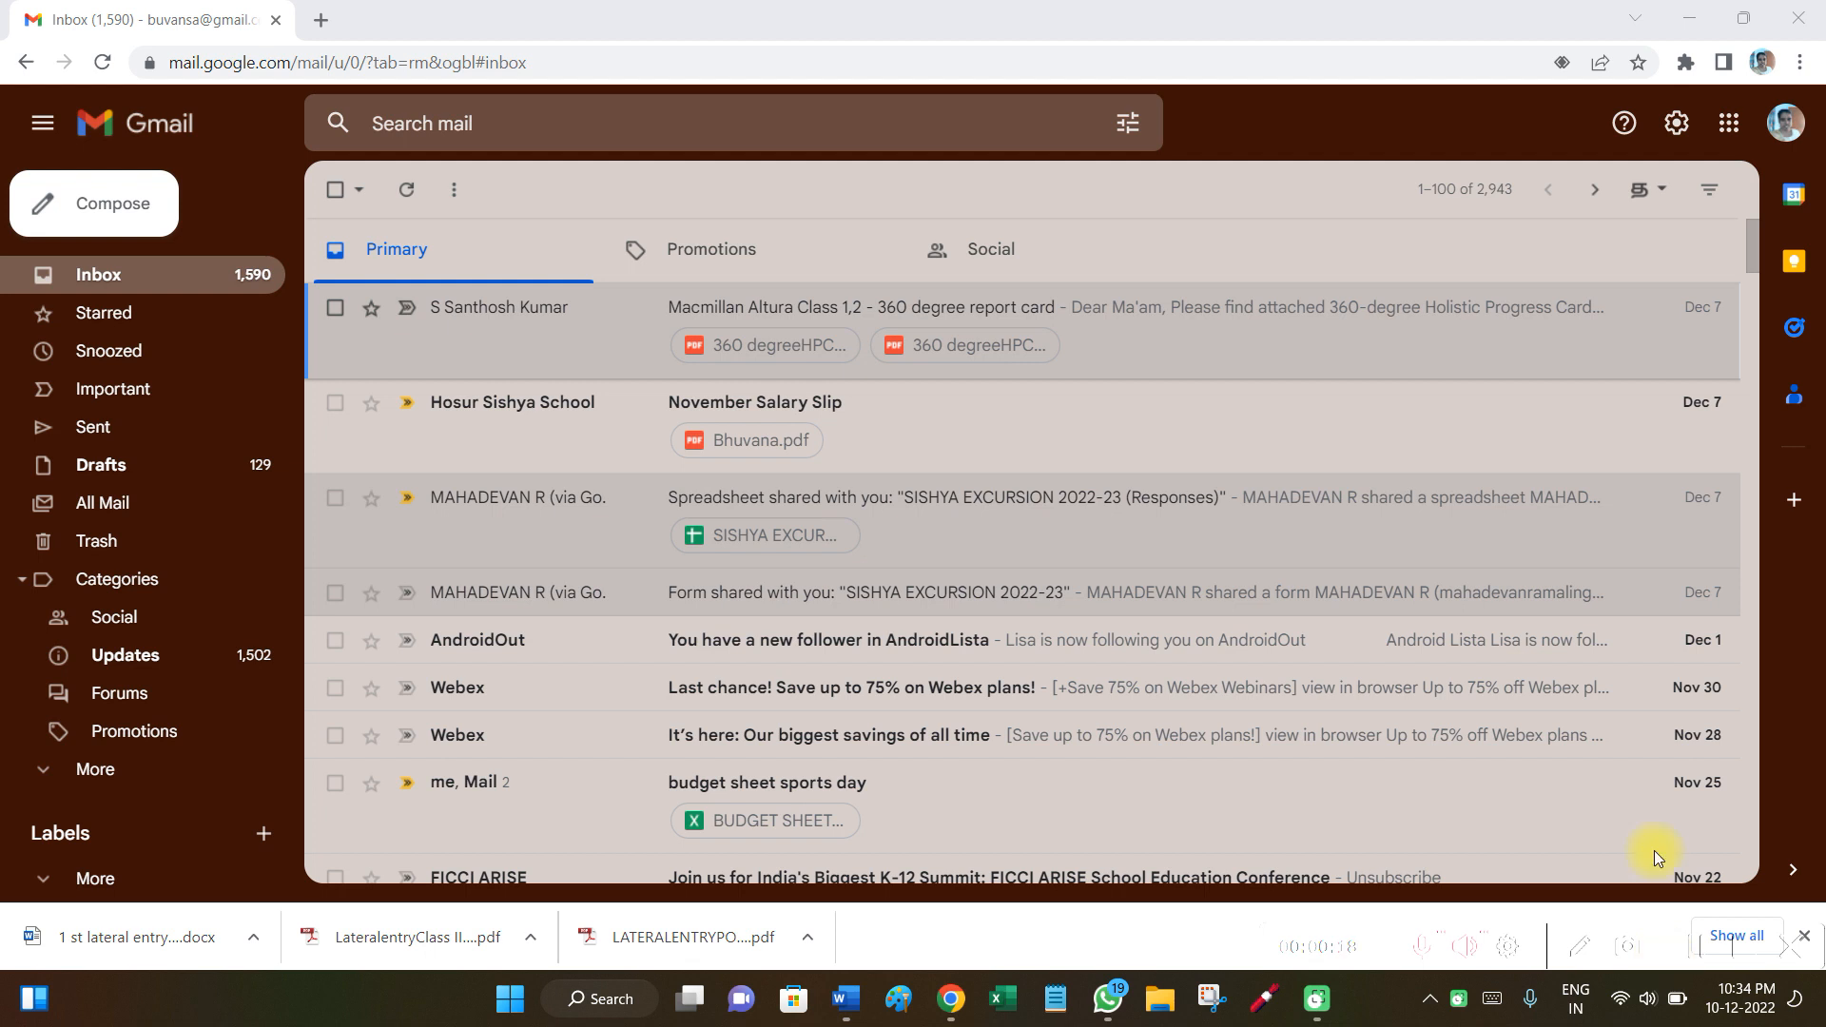
Step: Open Google Docs from the Gmail inbox and create a blank document
click(1729, 123)
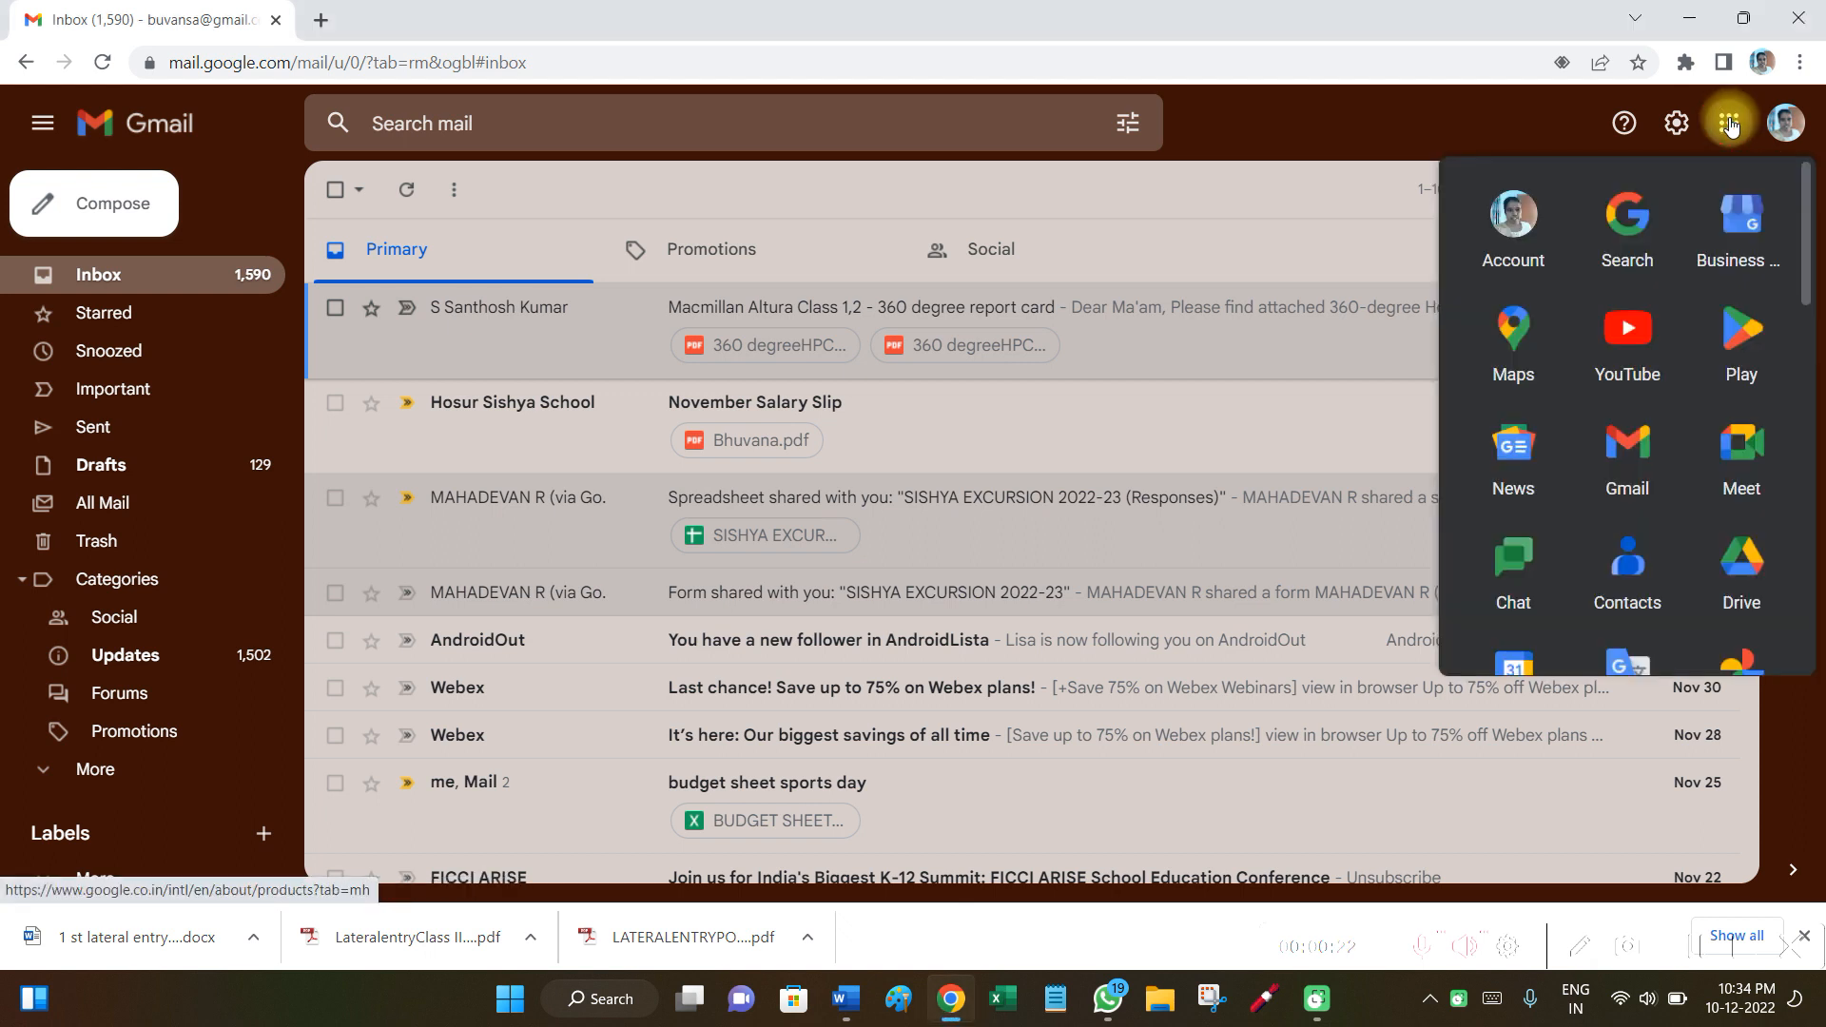
click(1806, 348)
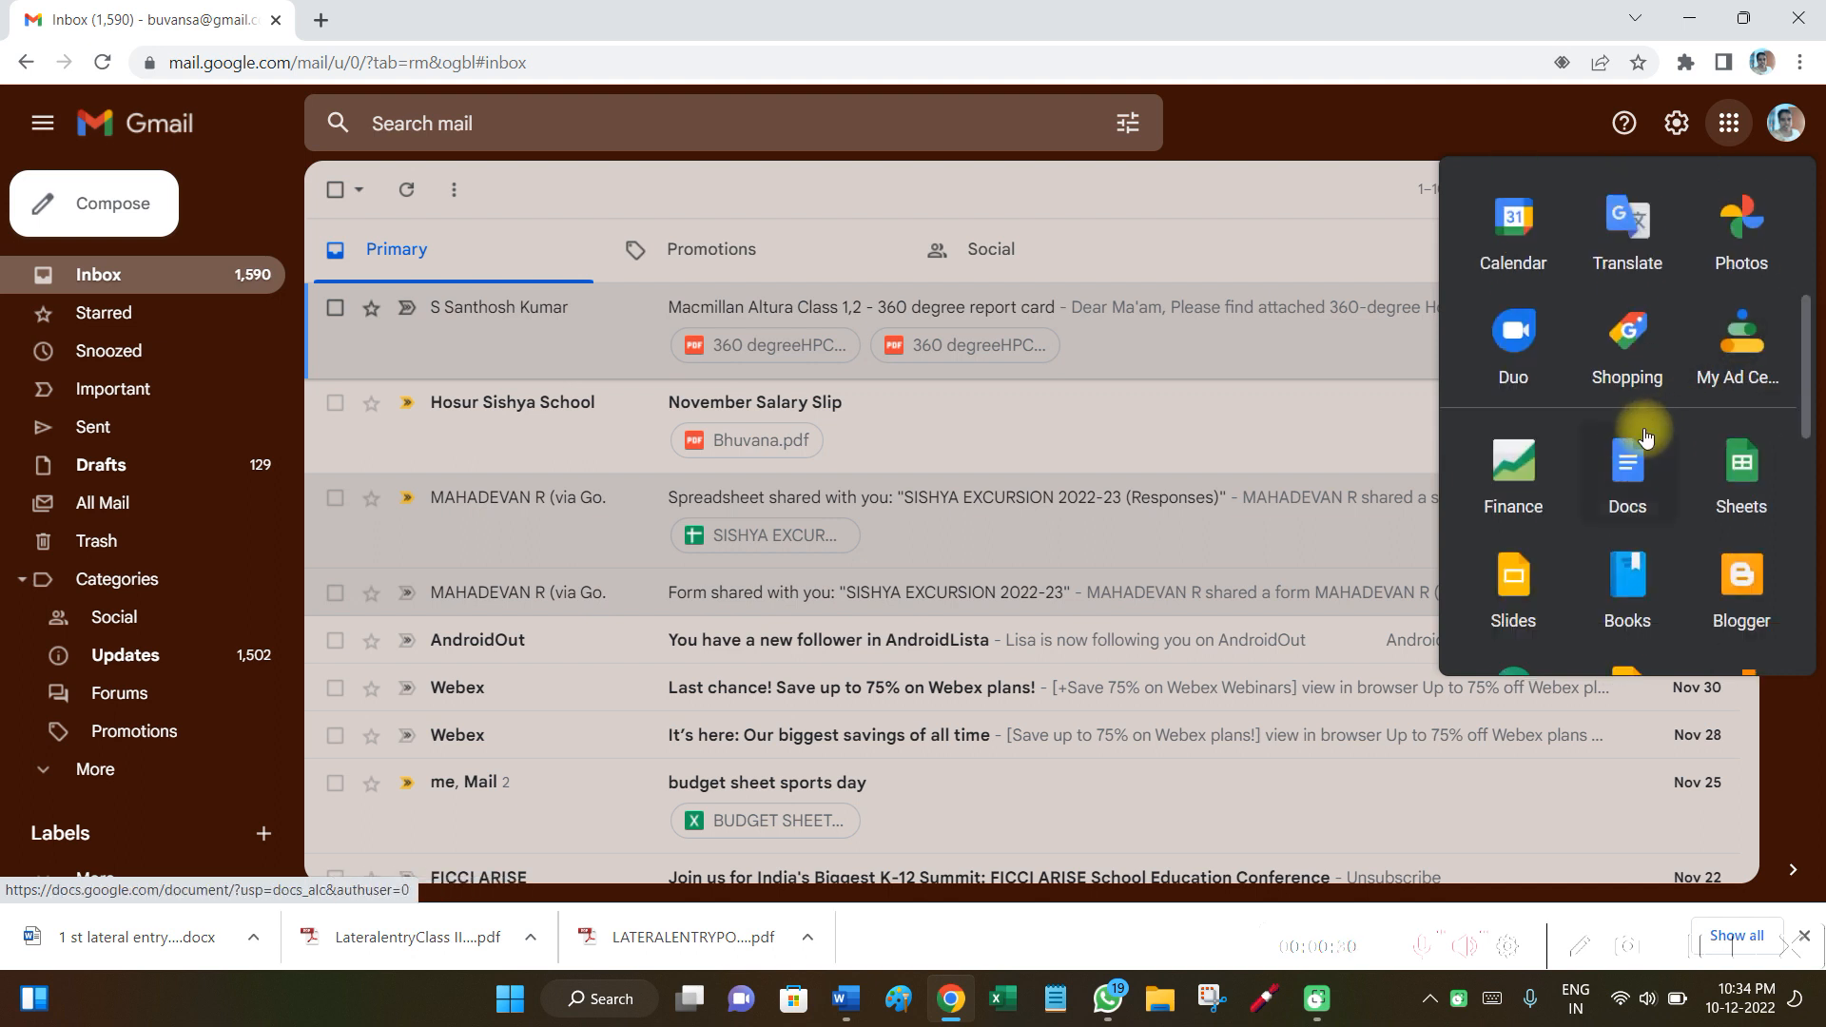
click(1623, 465)
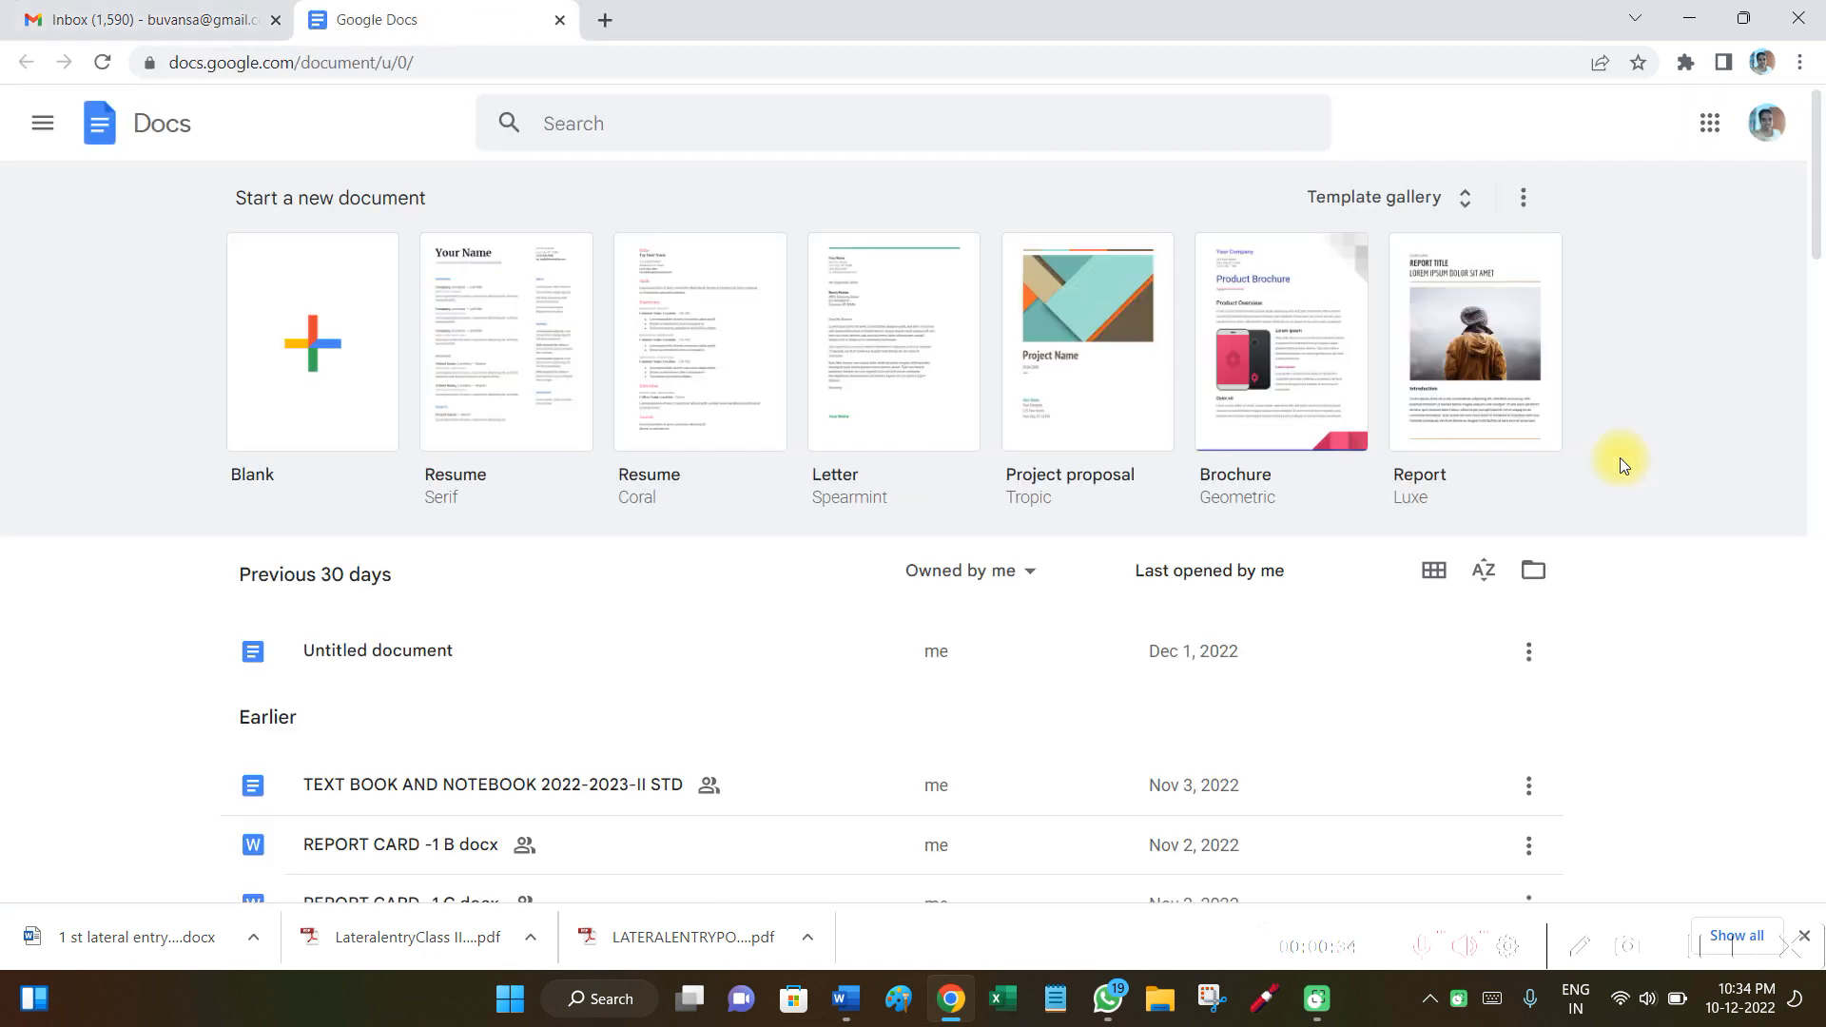
click(323, 337)
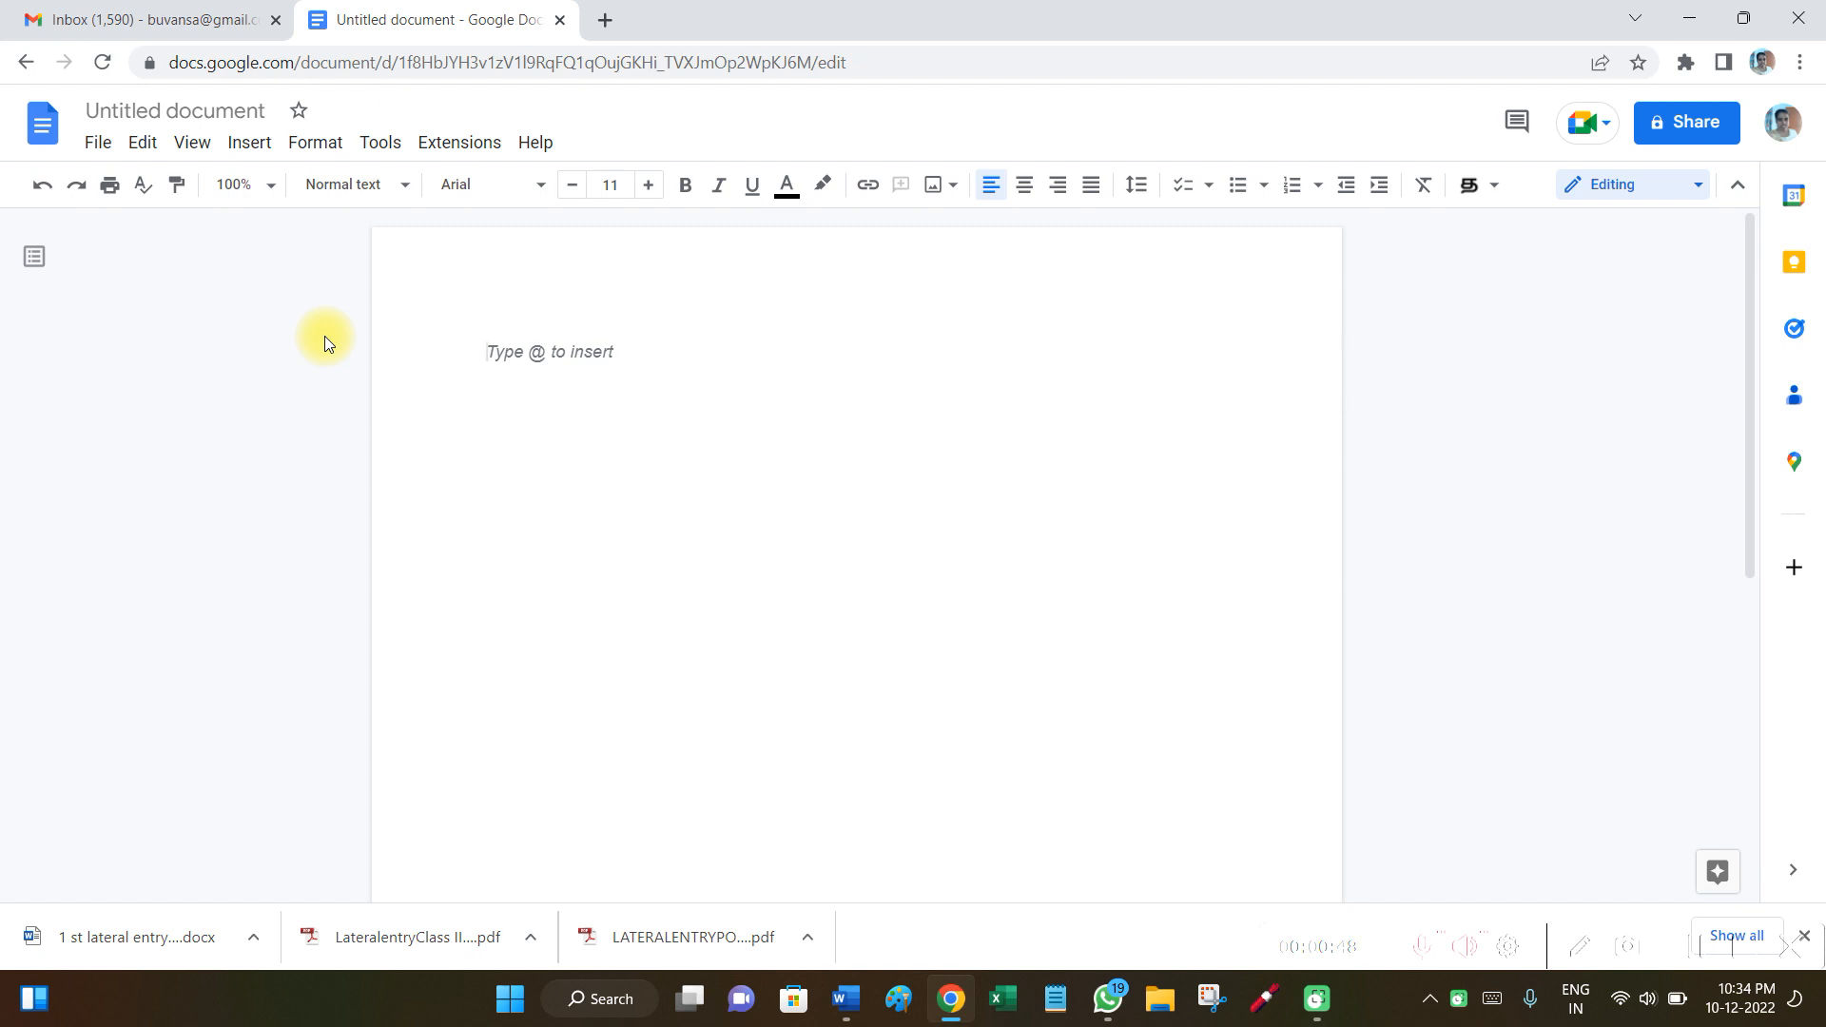
Step: Insert a table with five columns and five rows into the blank document
click(249, 145)
mouse_move(542, 232)
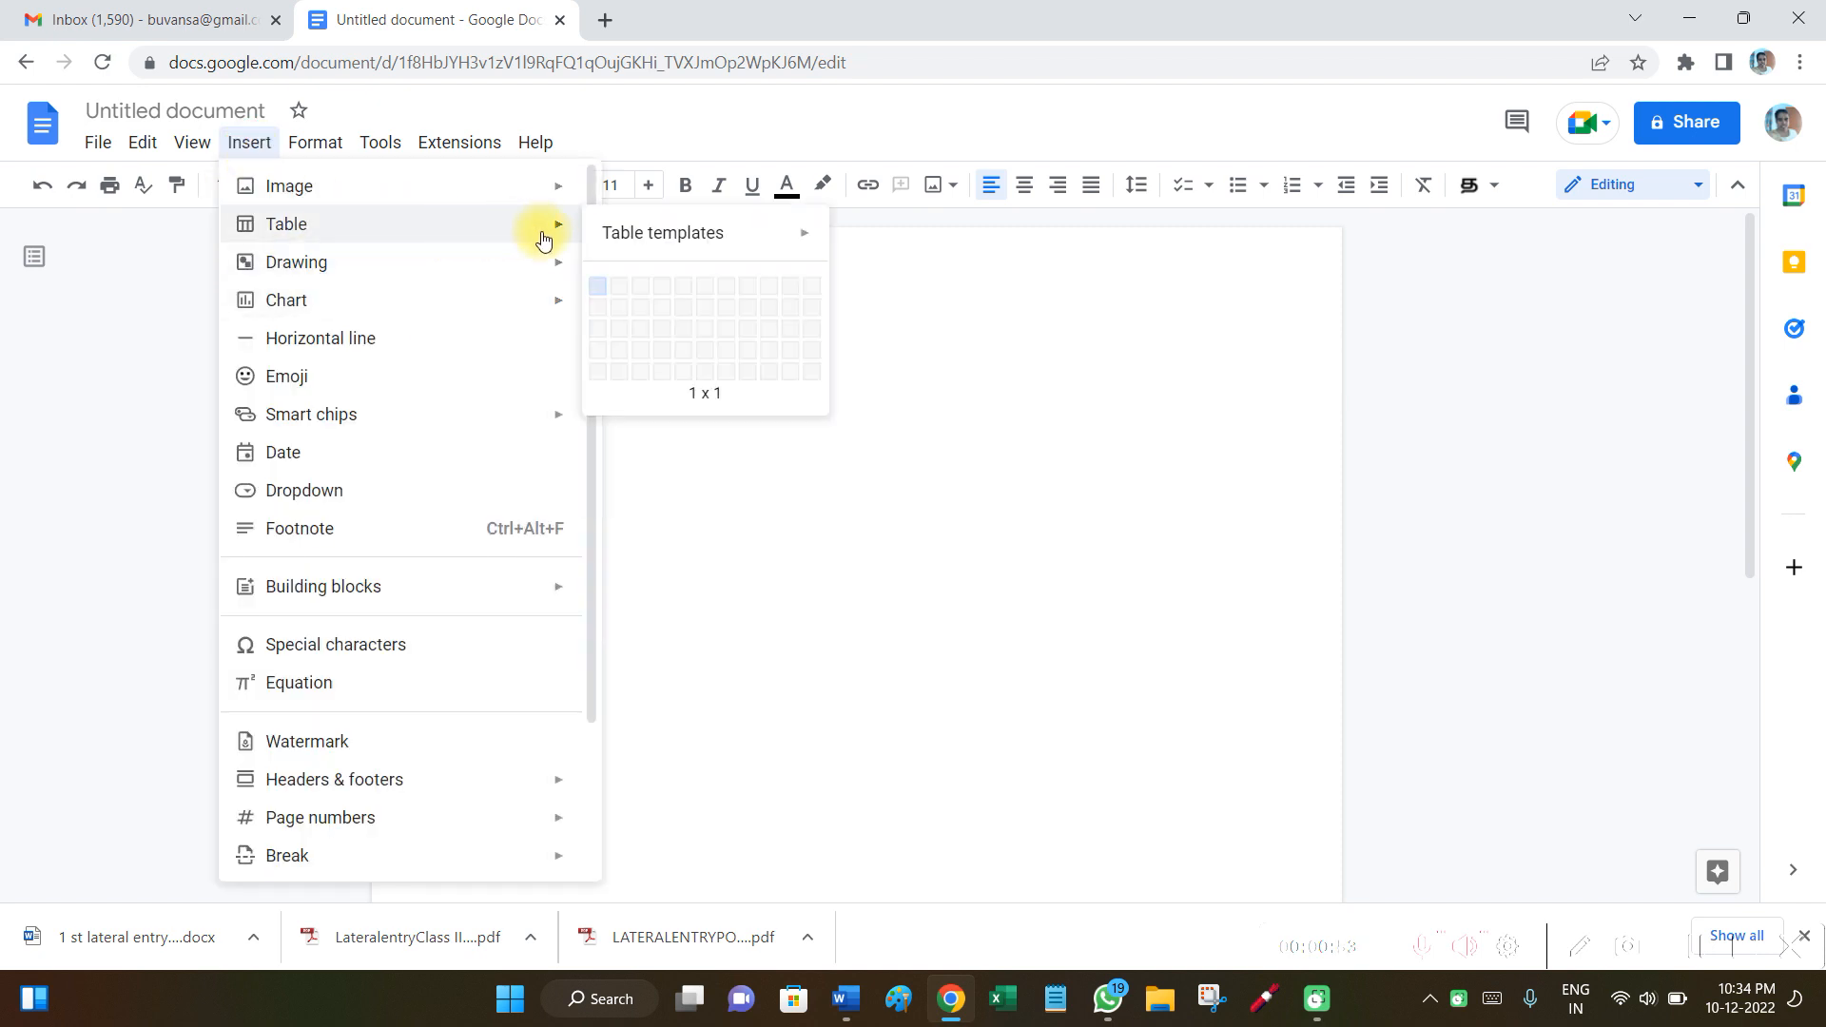
click(688, 372)
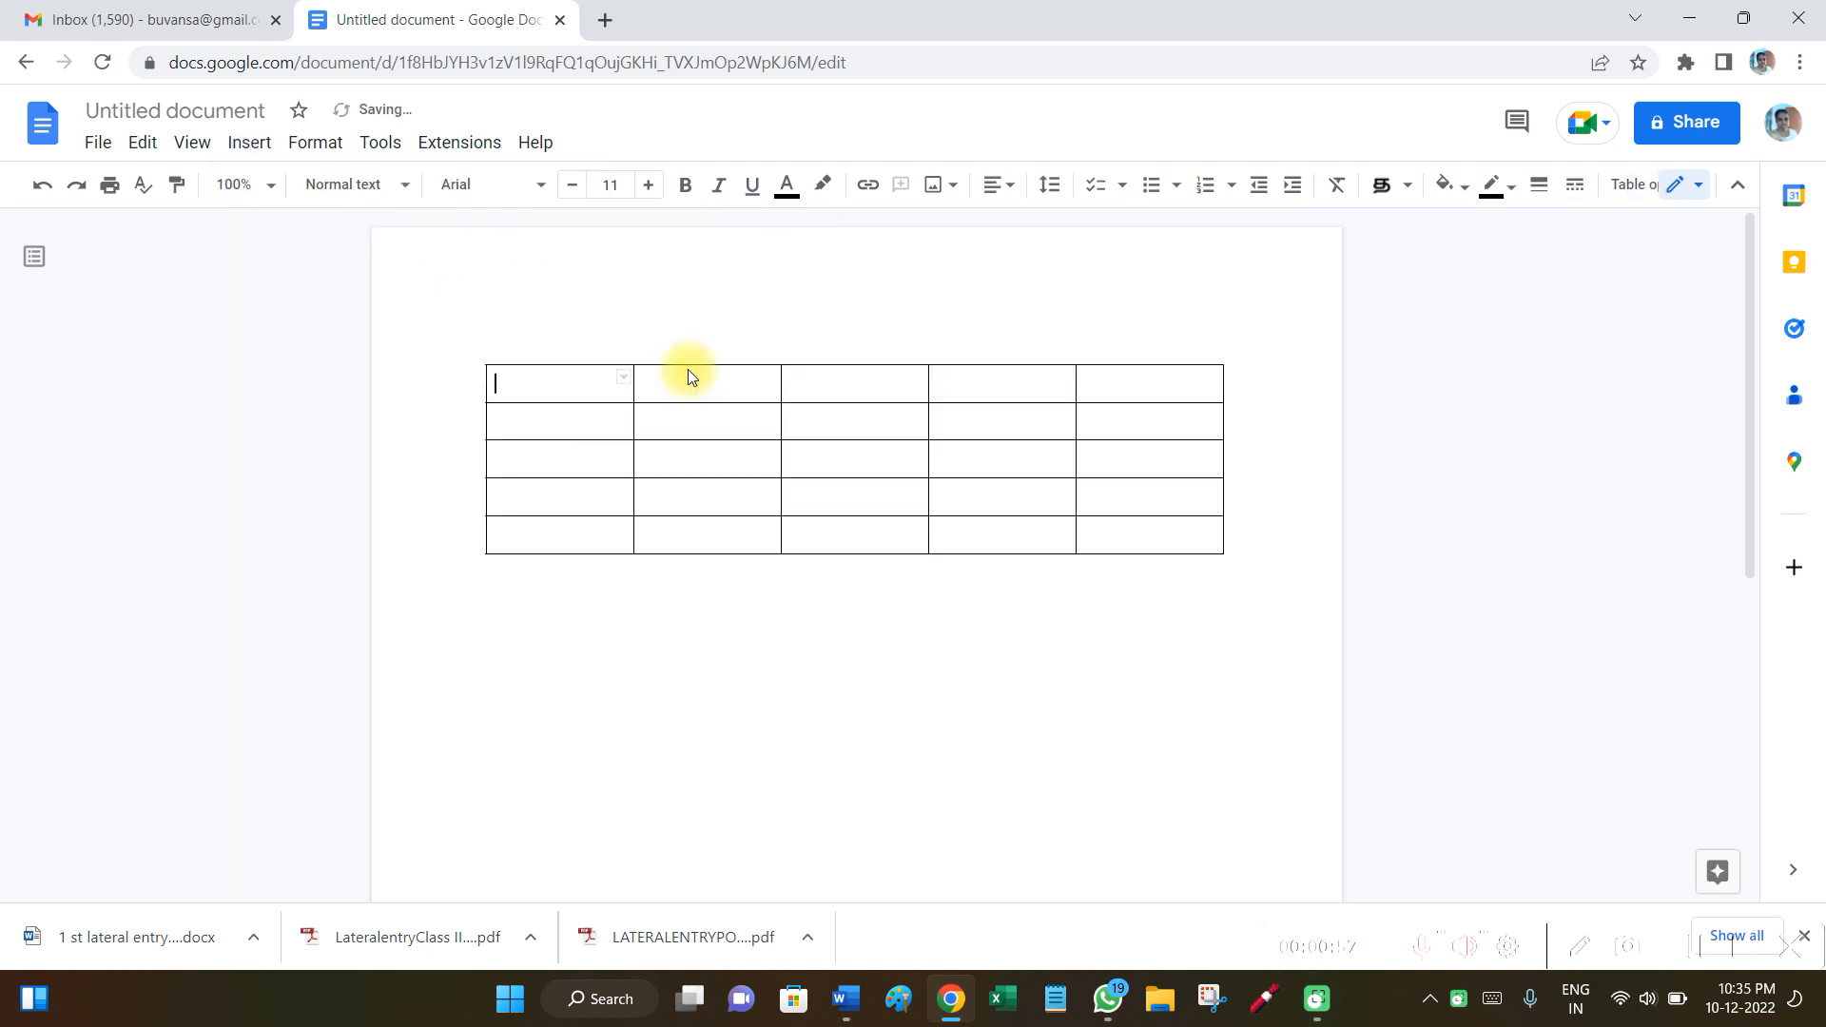
Step: Fill the table's header row with S,NO, MARKS, DATE, TOPIC and SUBJECT
text(S,NO)
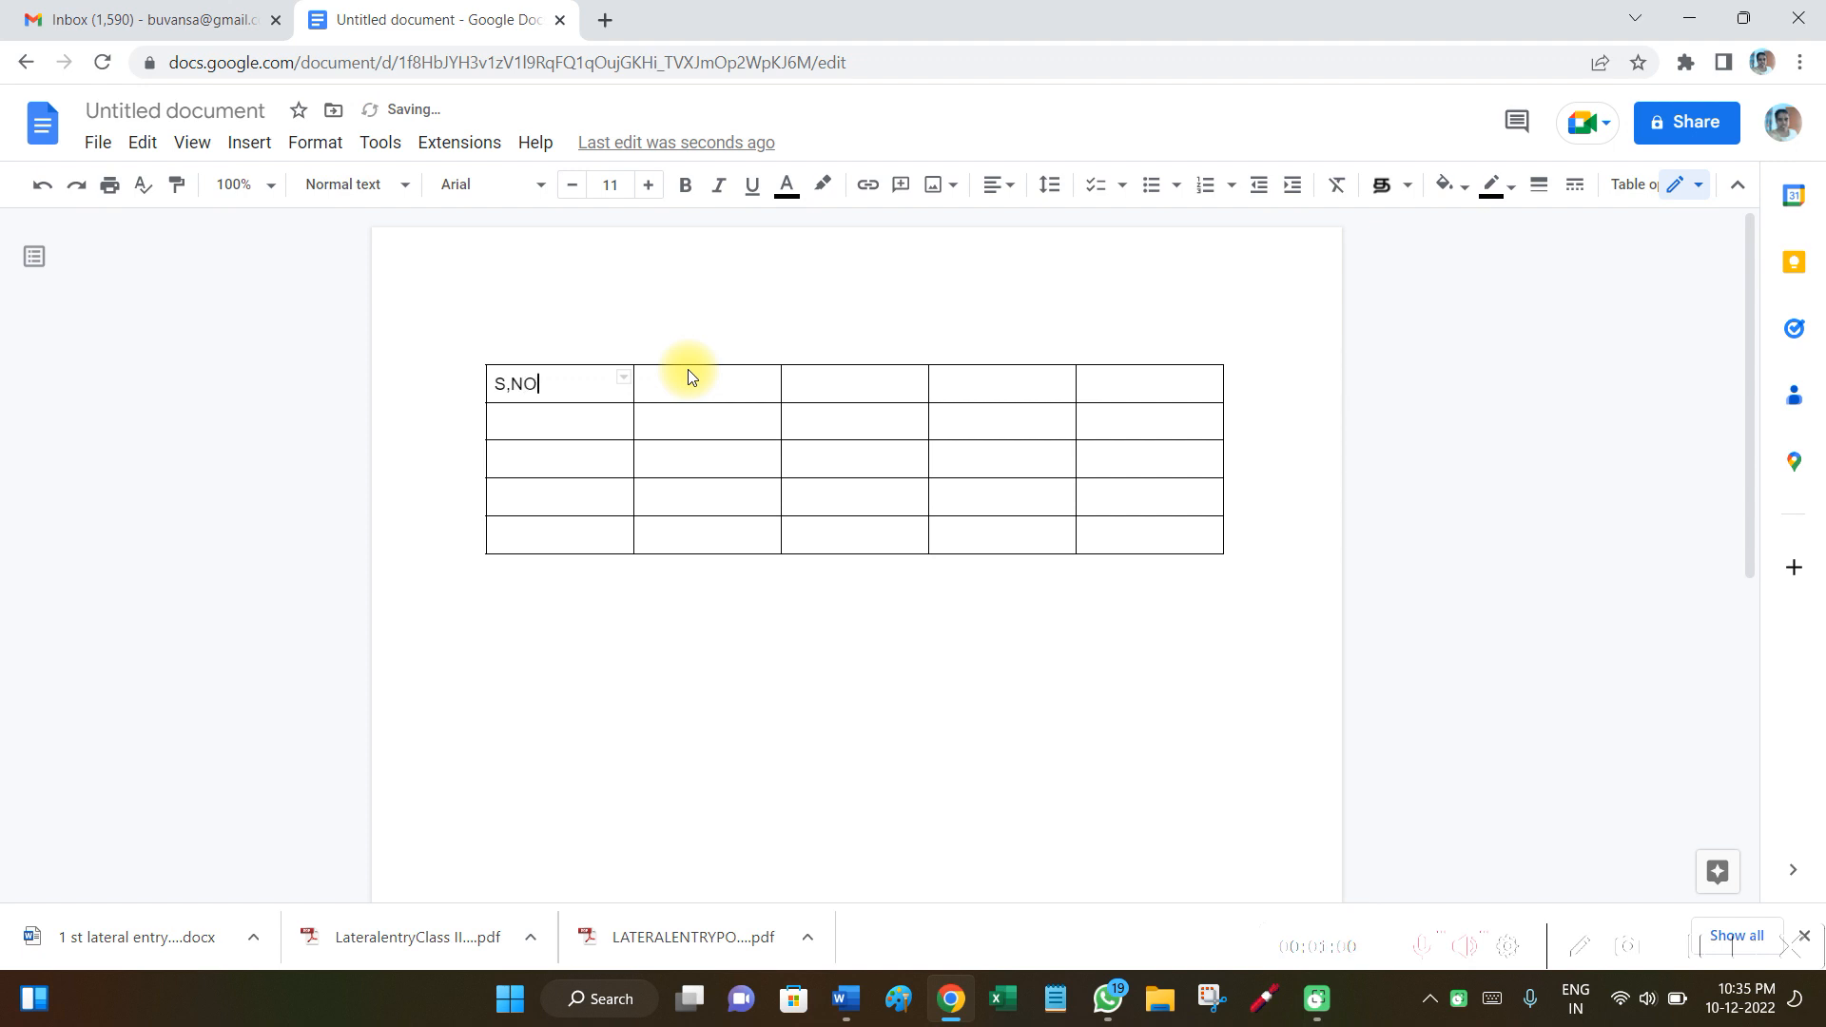
key(Tab)
text(MARKS)
key(Tab)
text(DATE)
key(Tab)
text(TOPIC)
click(1141, 381)
text(SUBJ)
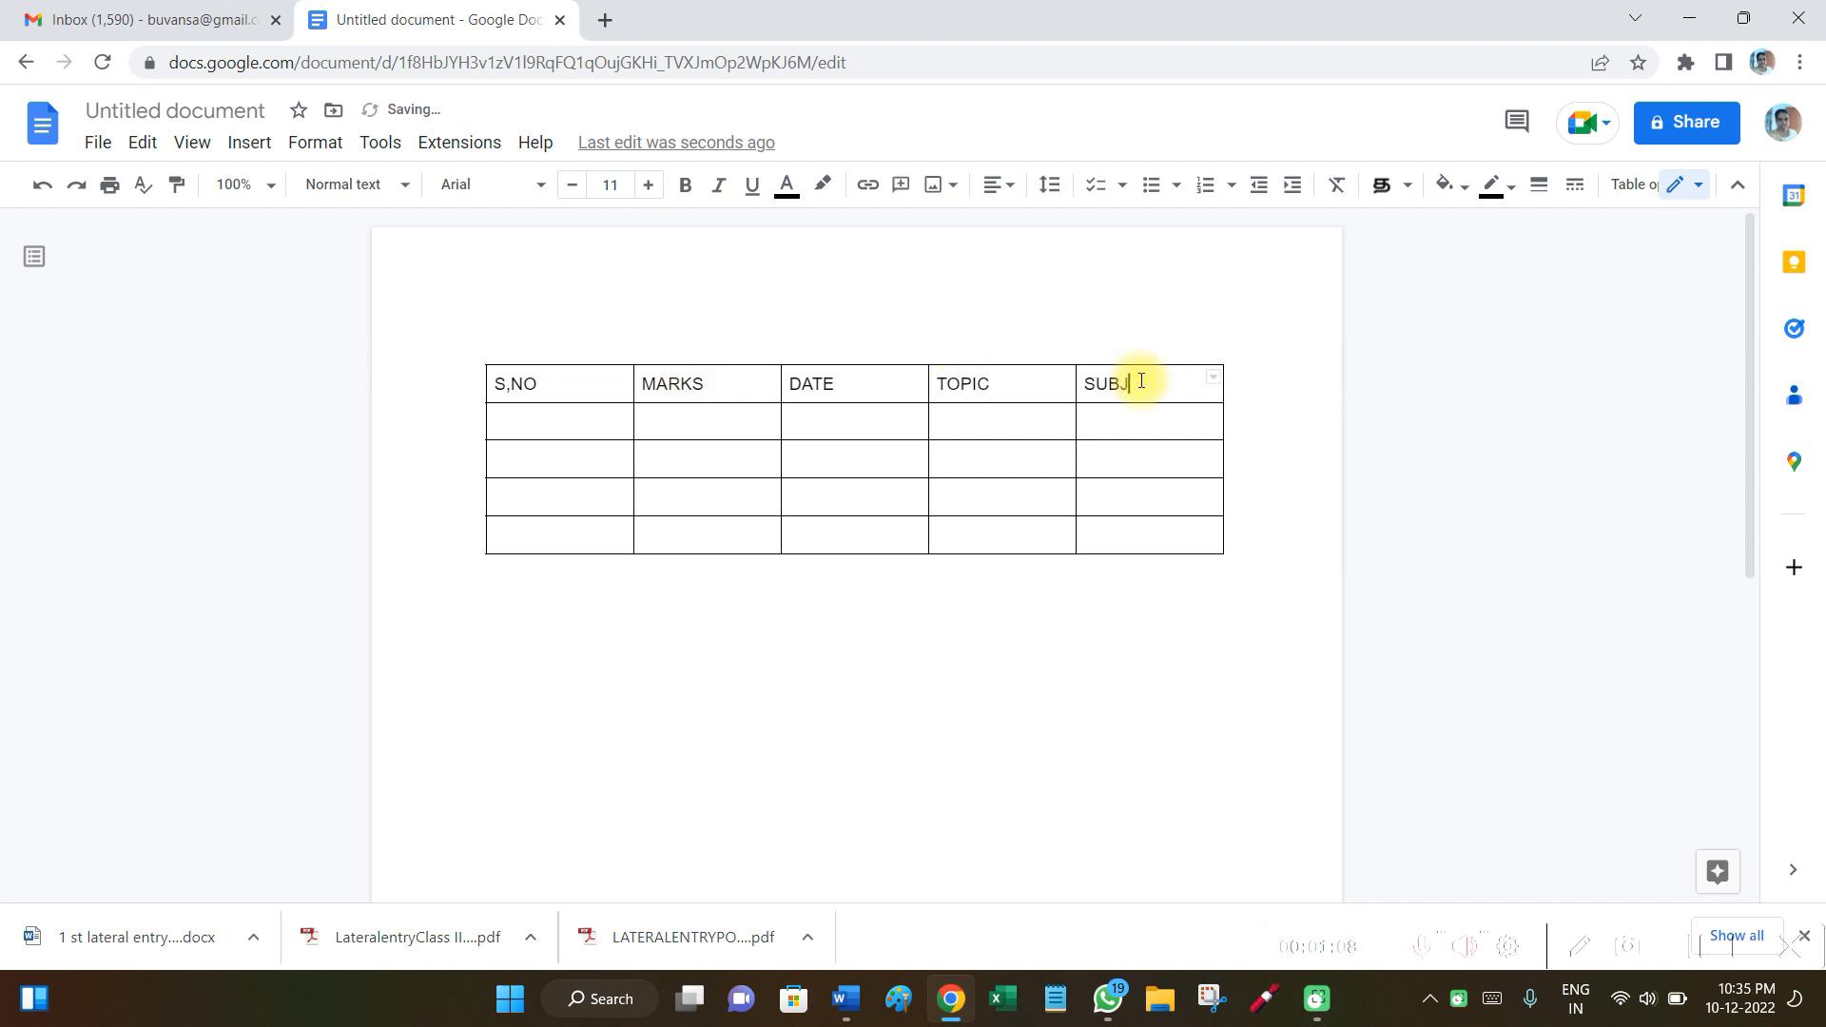
text(ECT)
Step: Number the four rows below the header 1 to 4 in the S,NO column, ending in row 1's empty MARKS cell
click(609, 427)
text(1)
key(Down)
text(2)
key(Down)
text(3)
key(Down)
text(4)
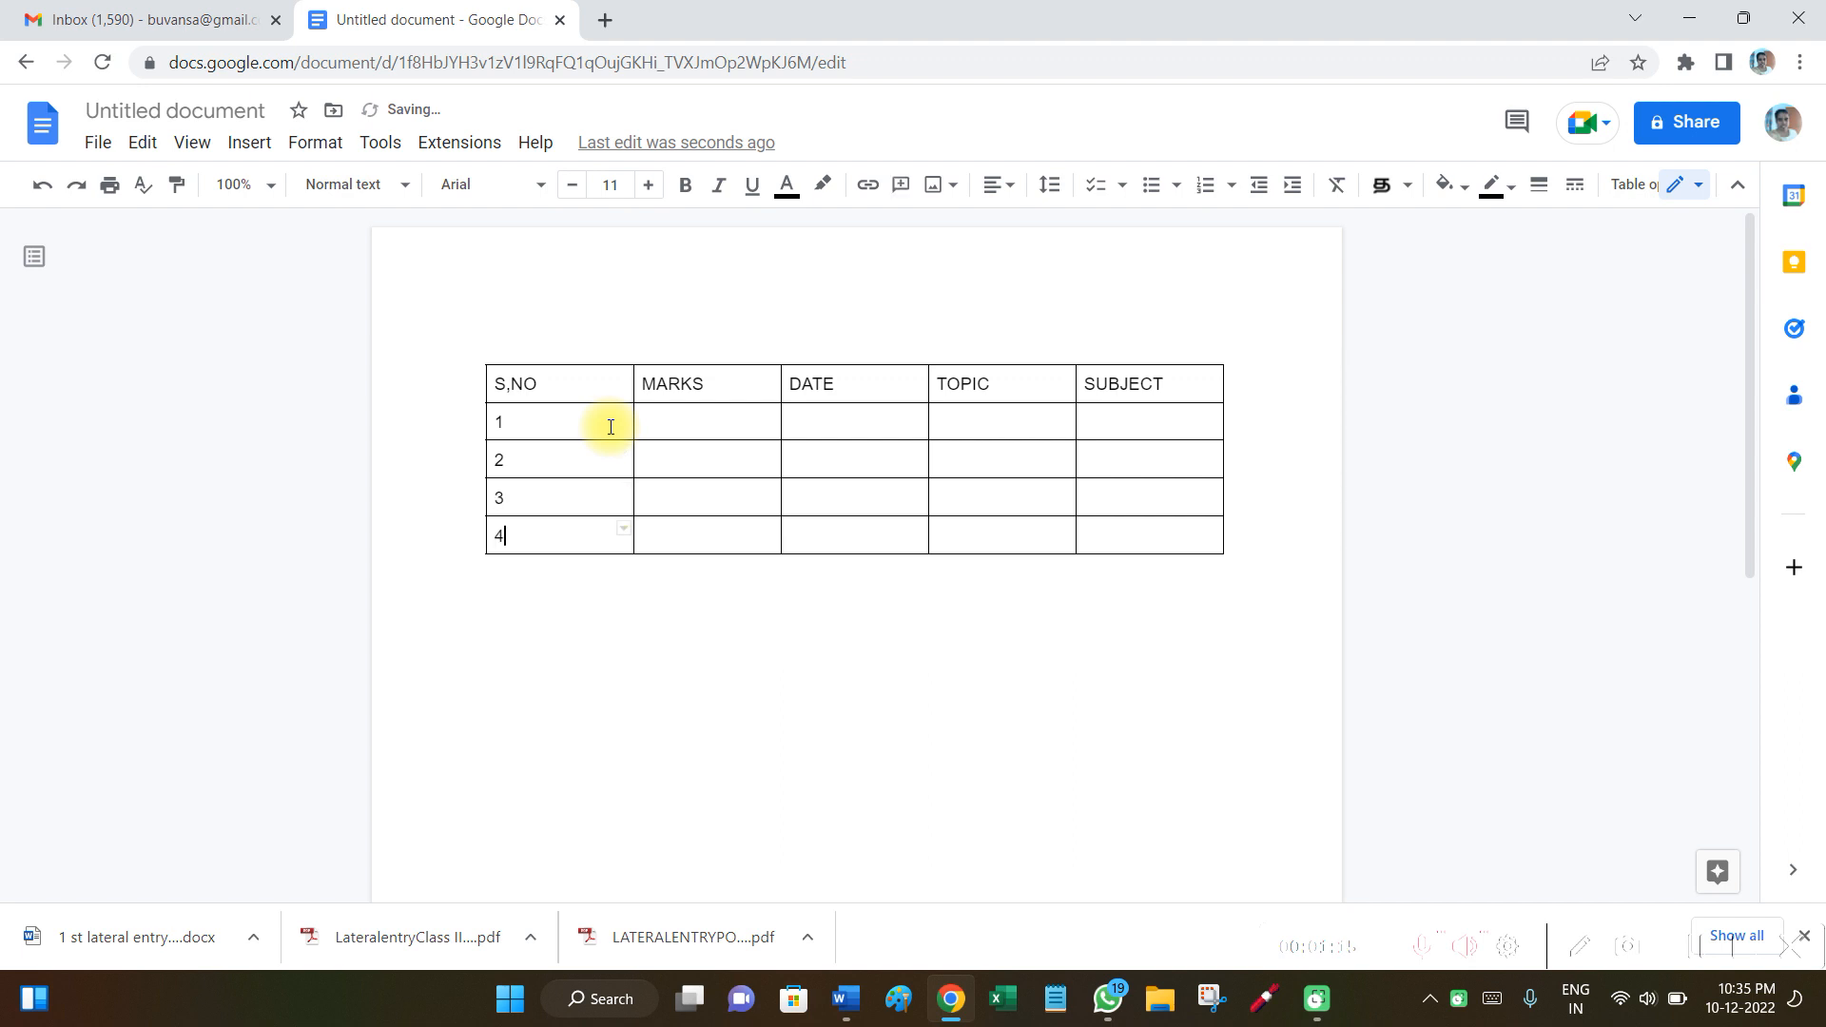
click(695, 424)
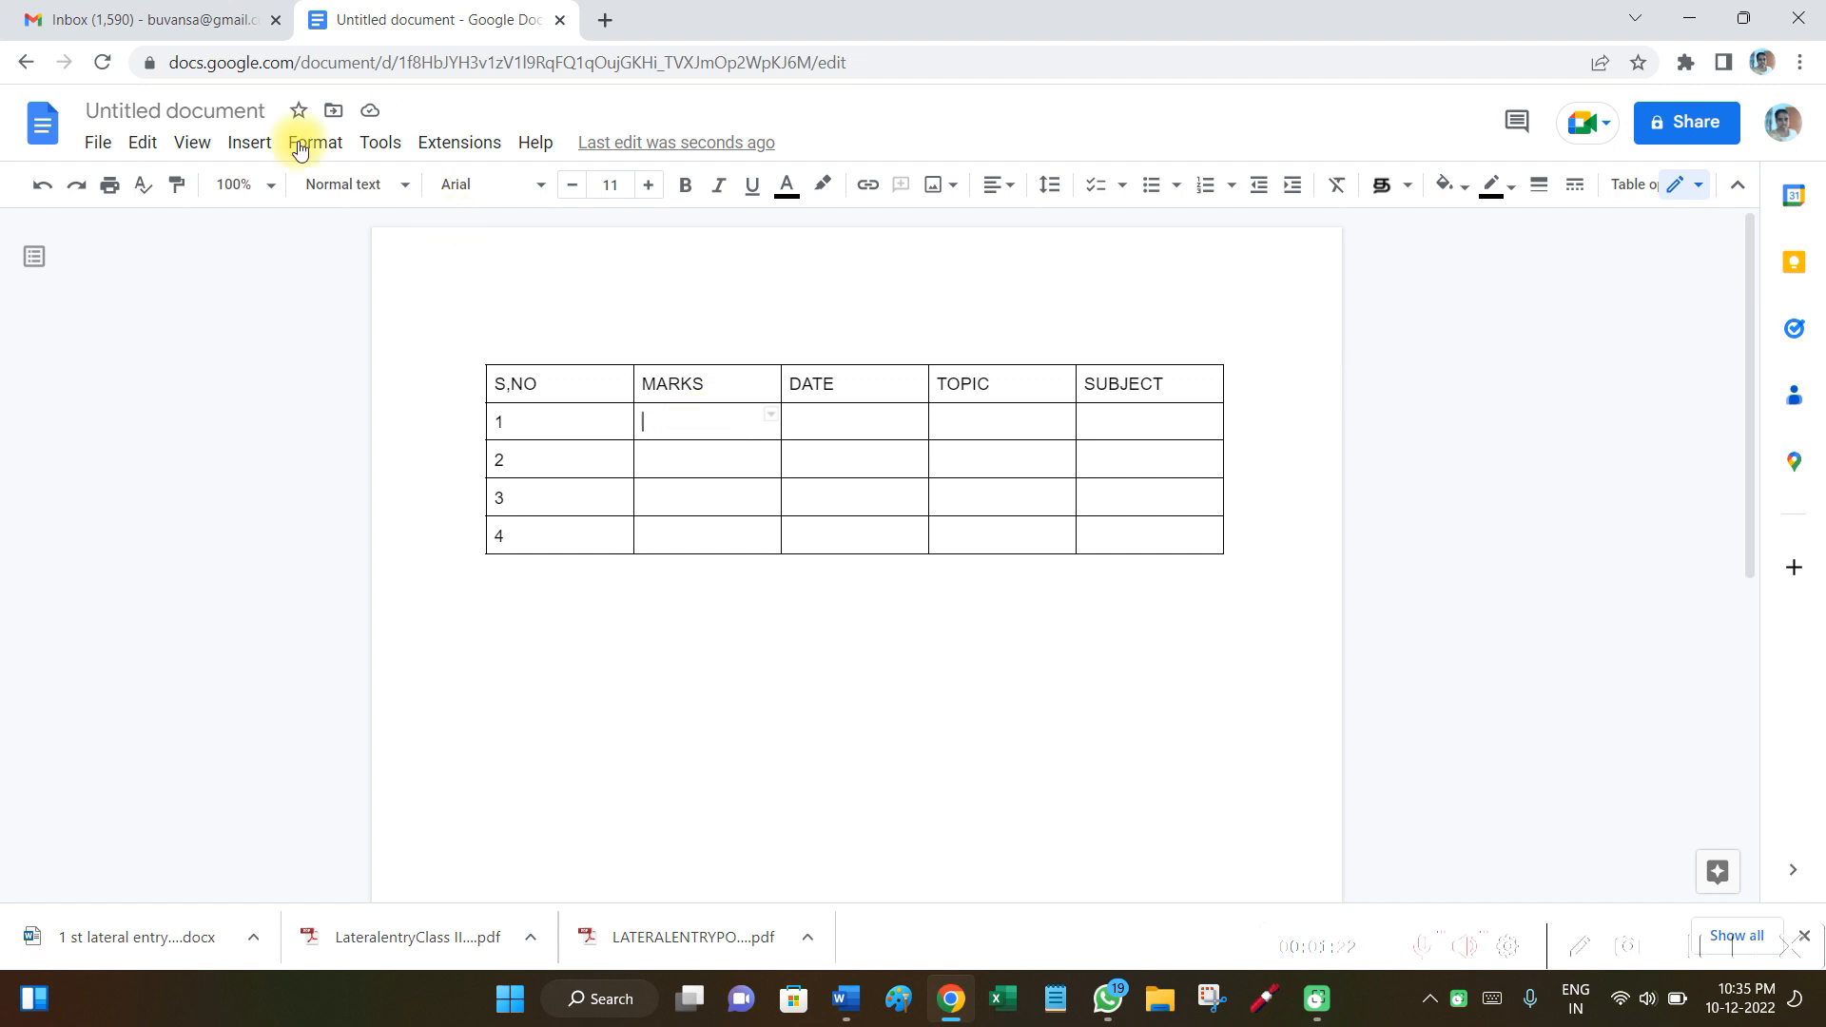
click(100, 147)
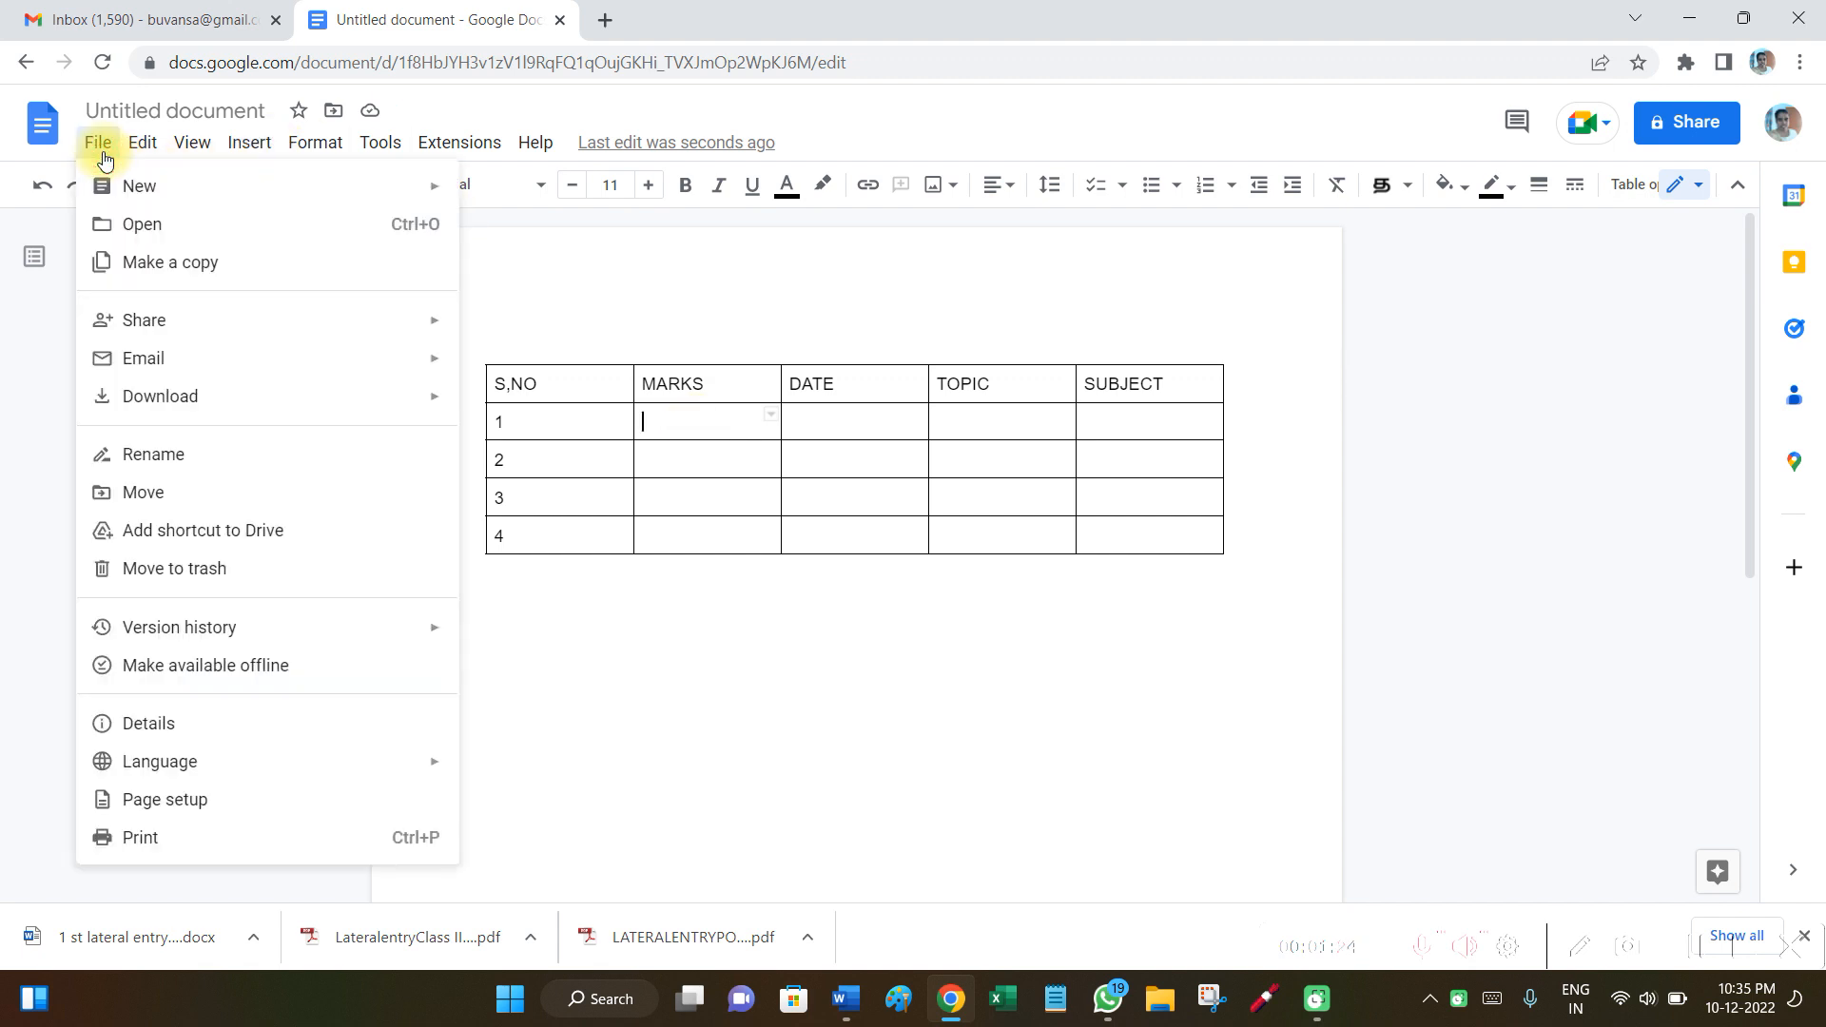
click(174, 229)
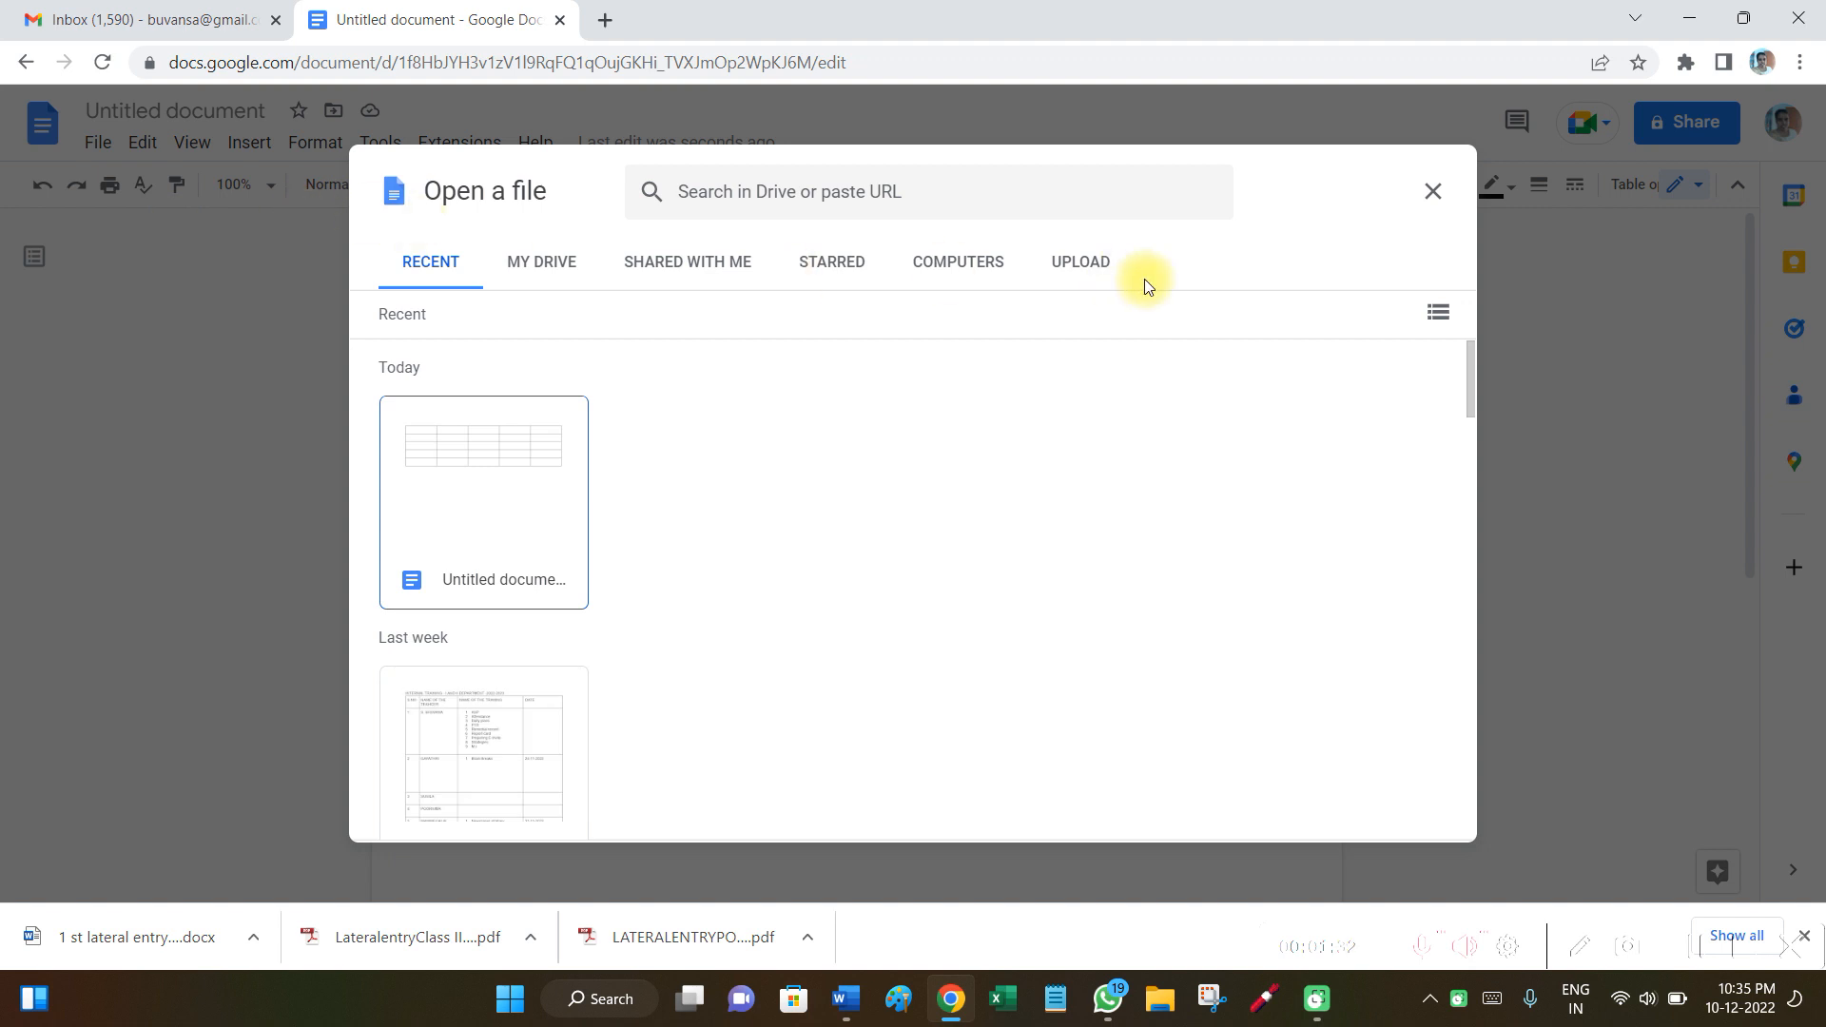
click(1095, 266)
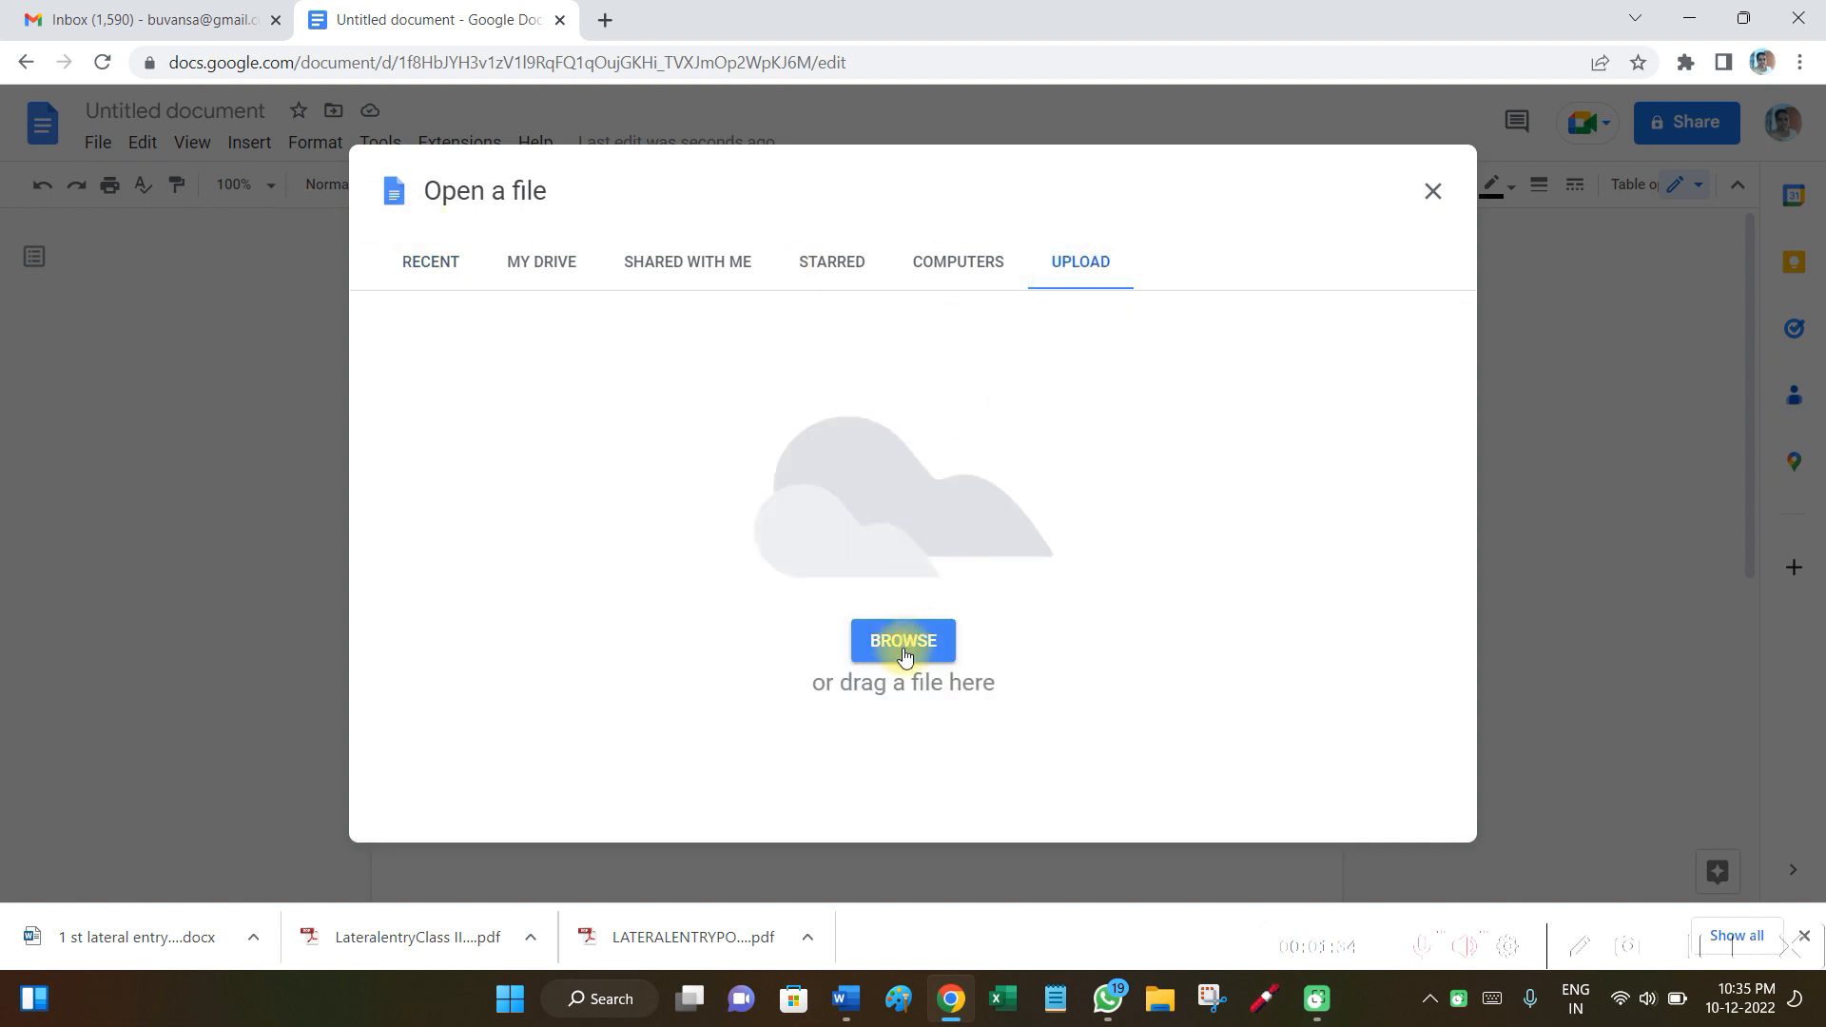
click(904, 642)
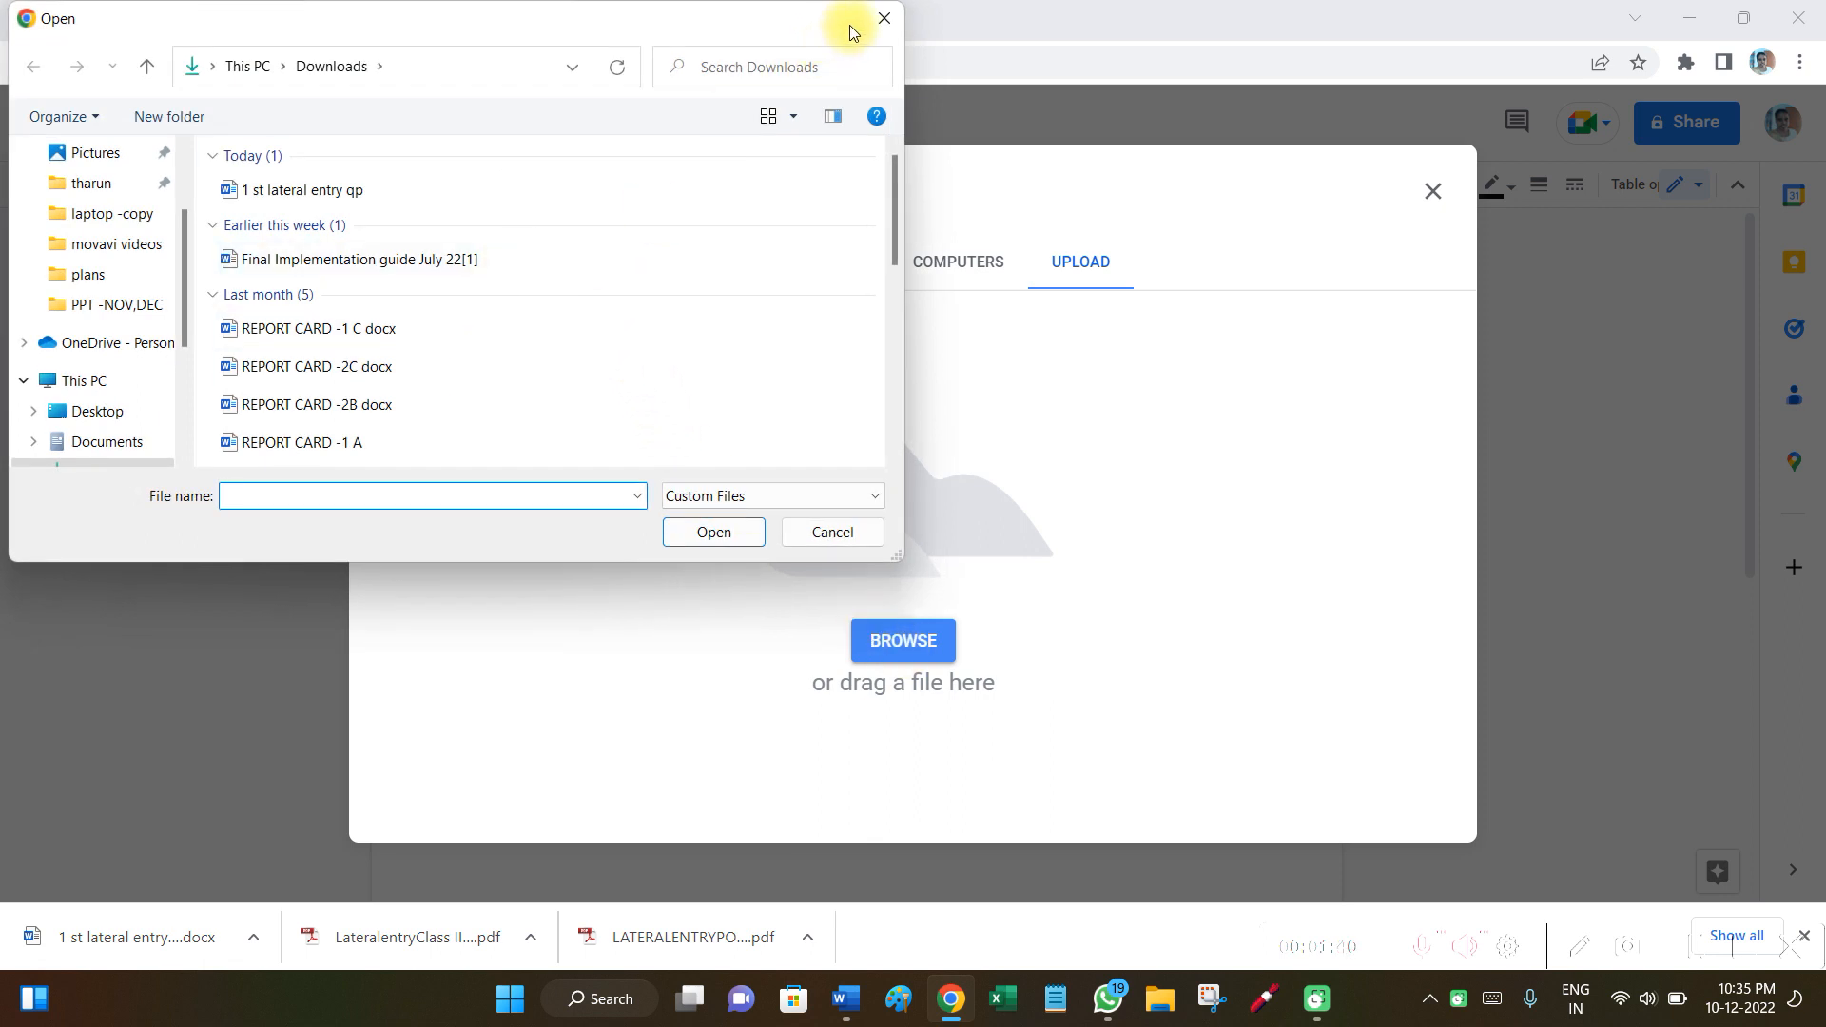
click(876, 19)
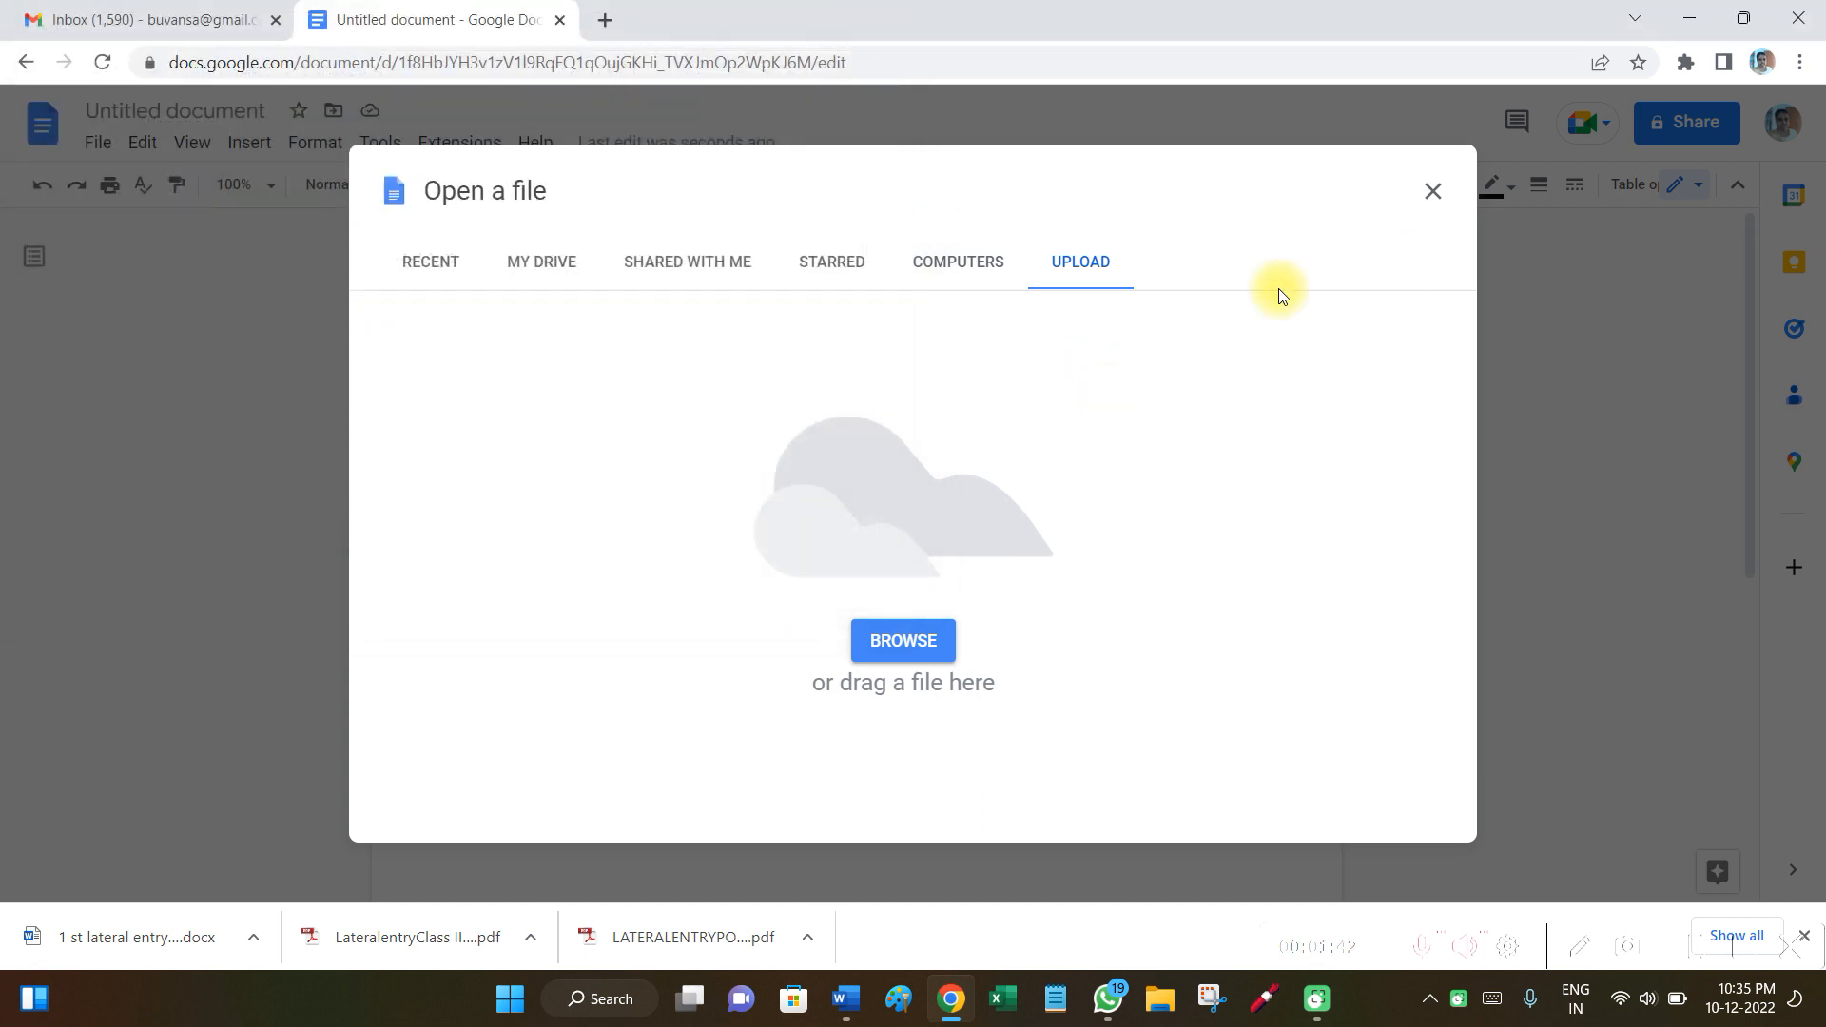
click(1436, 195)
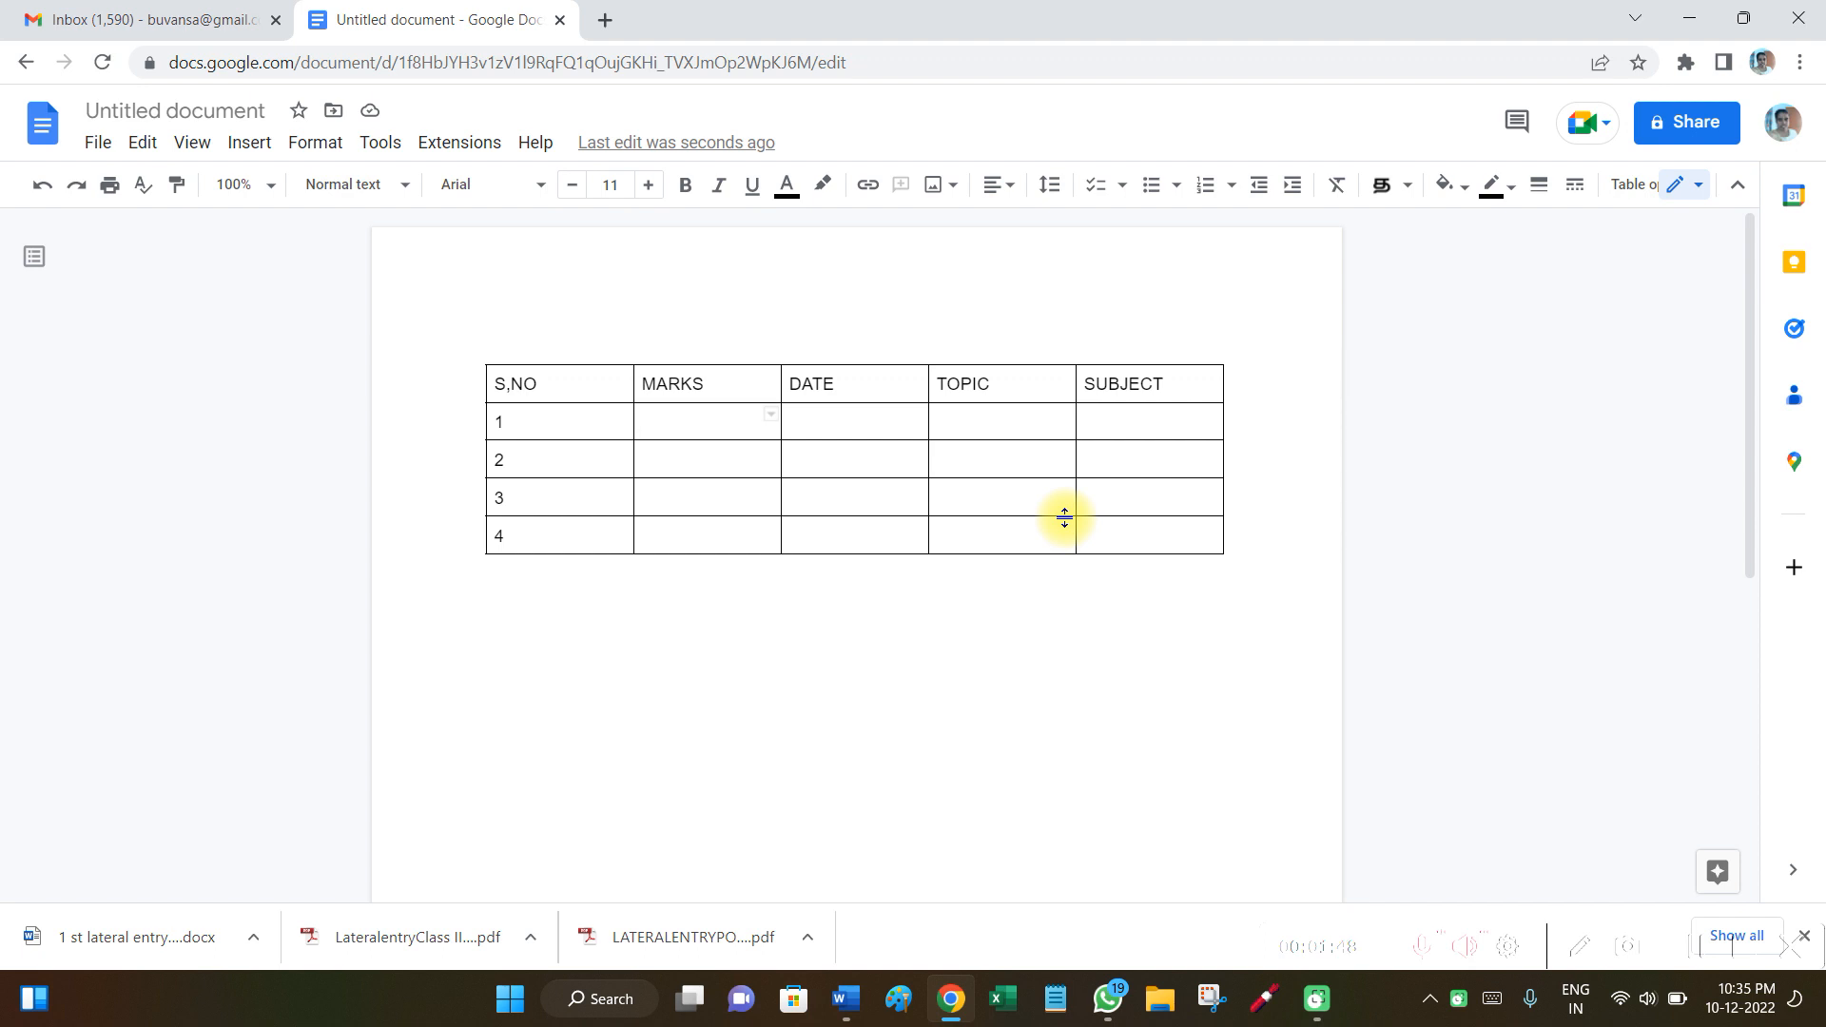
Step: Start sharing the document and save it under the name MARK LIST
click(1660, 133)
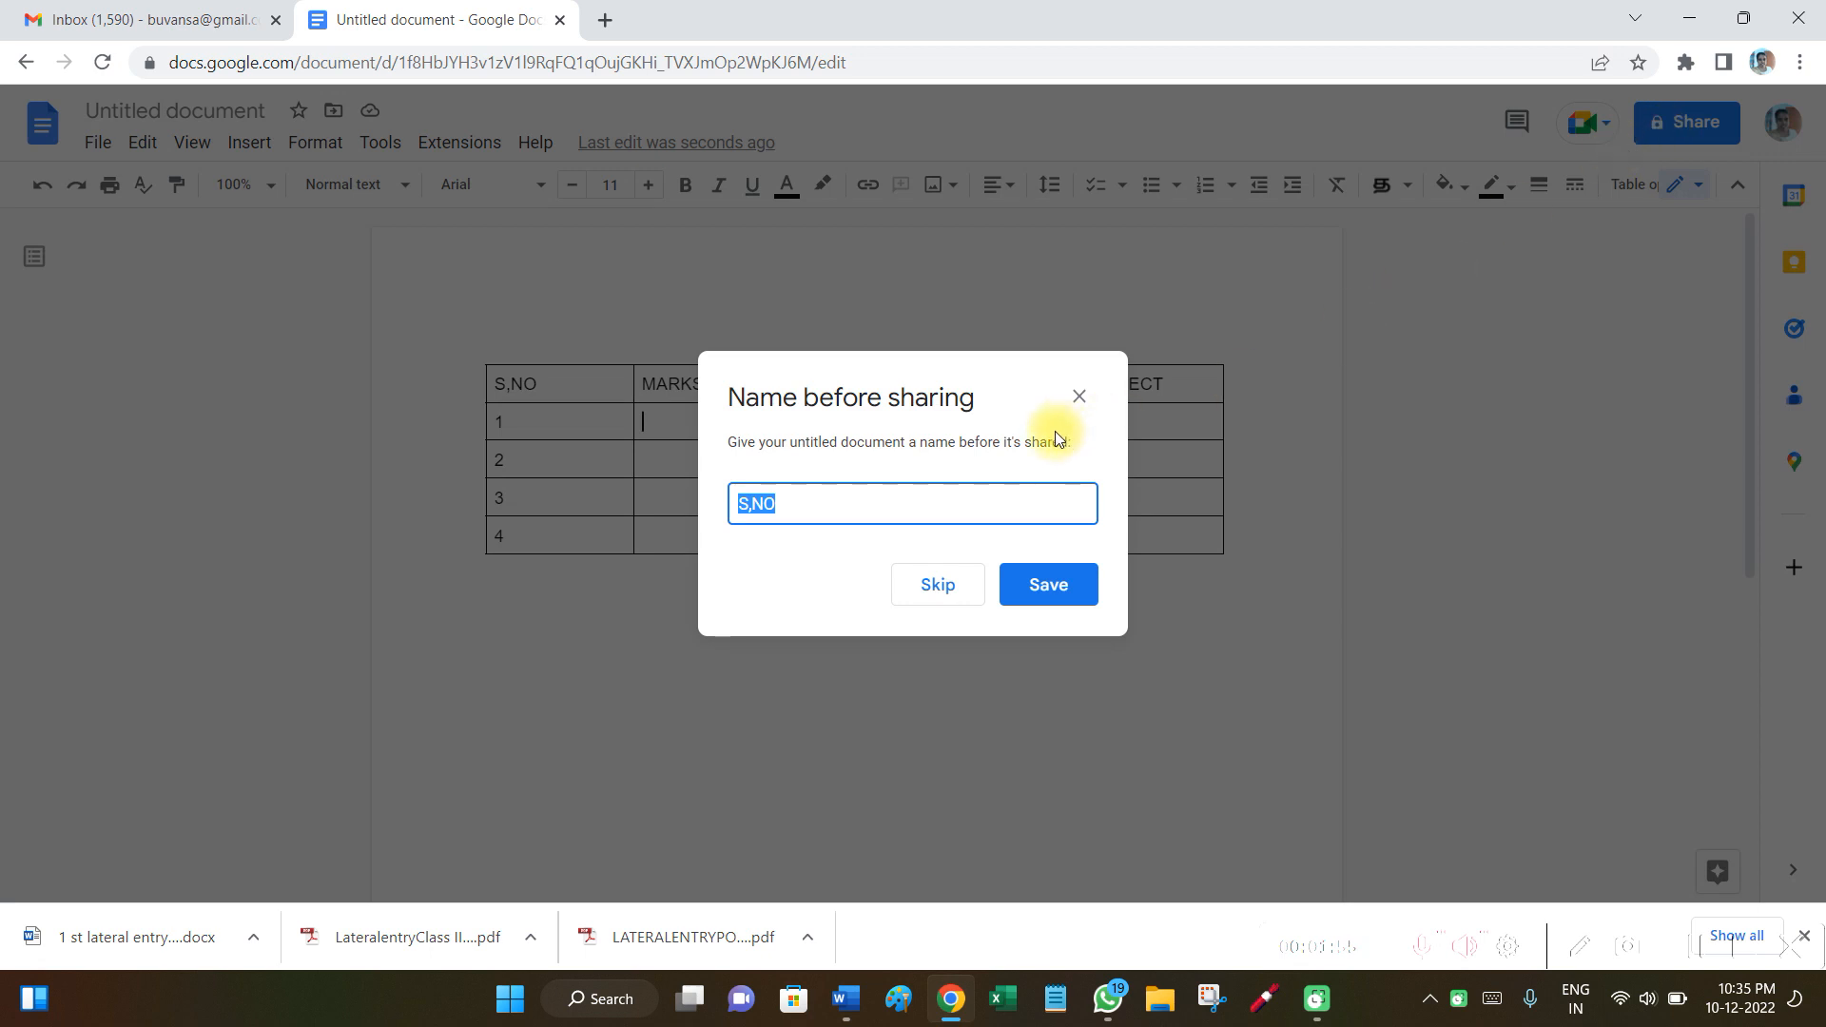
key(BackSpace)
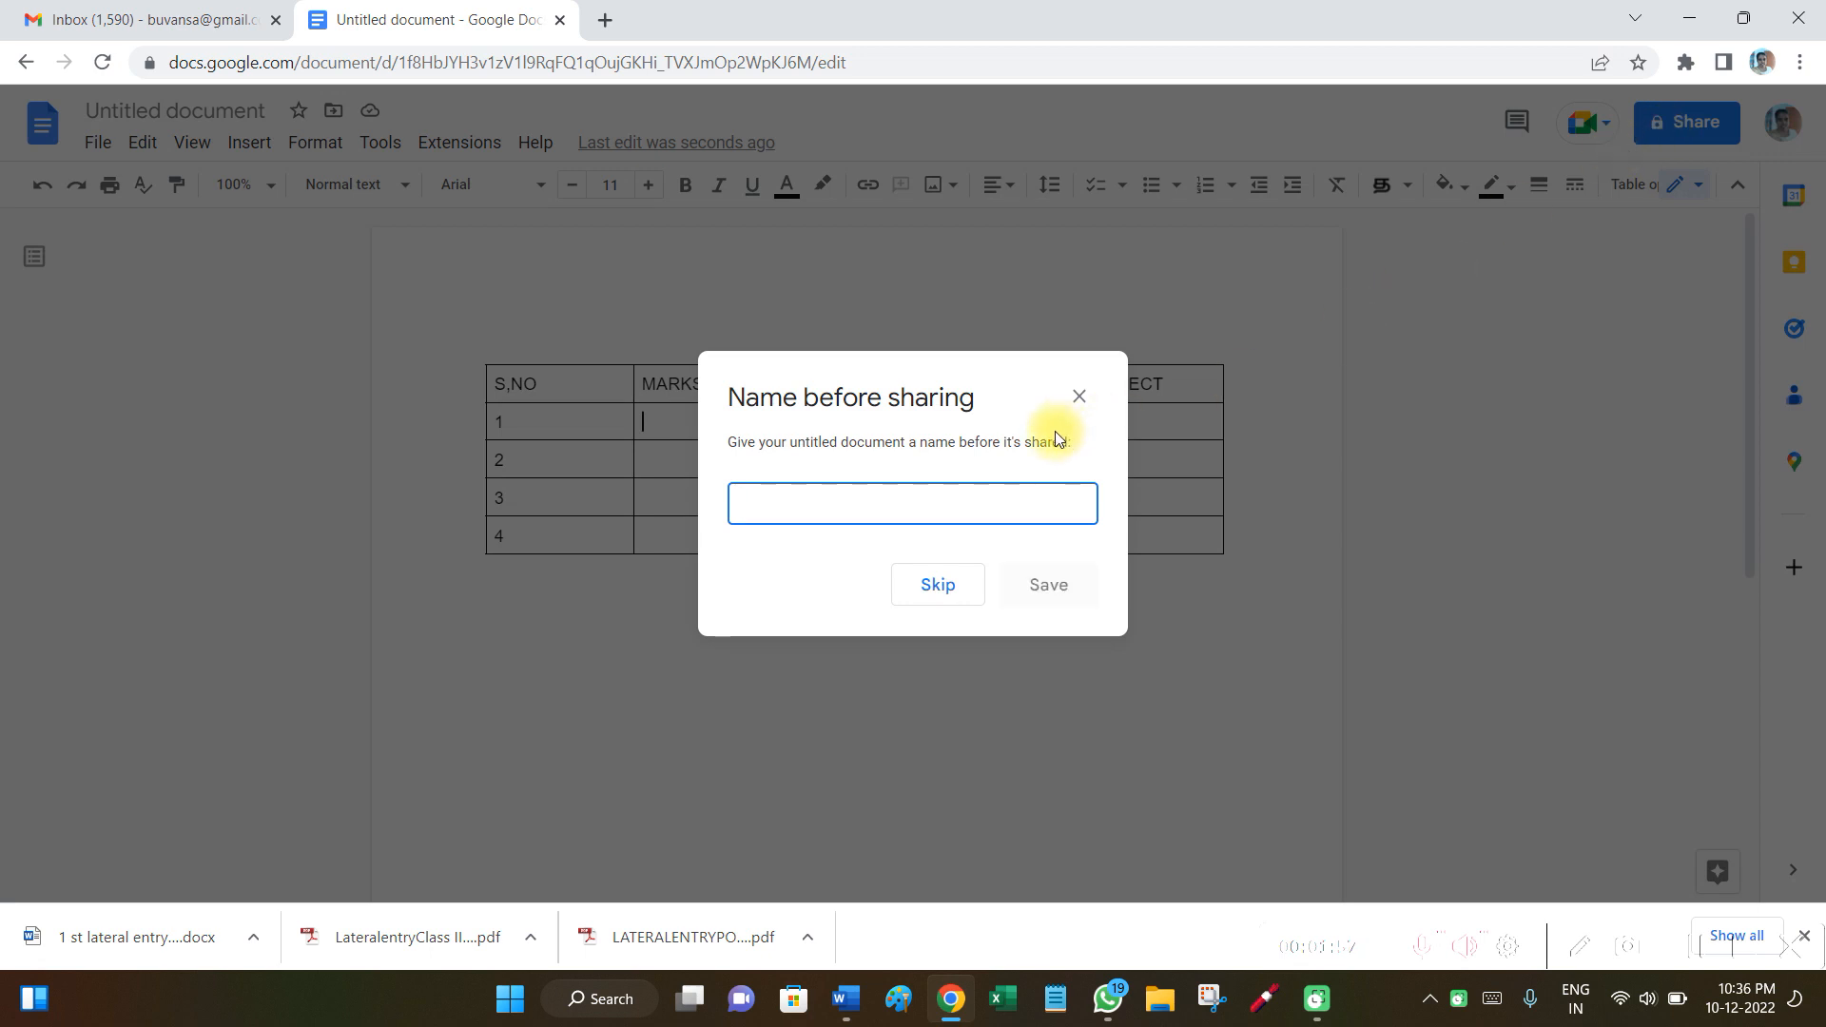
text(MARK LIST)
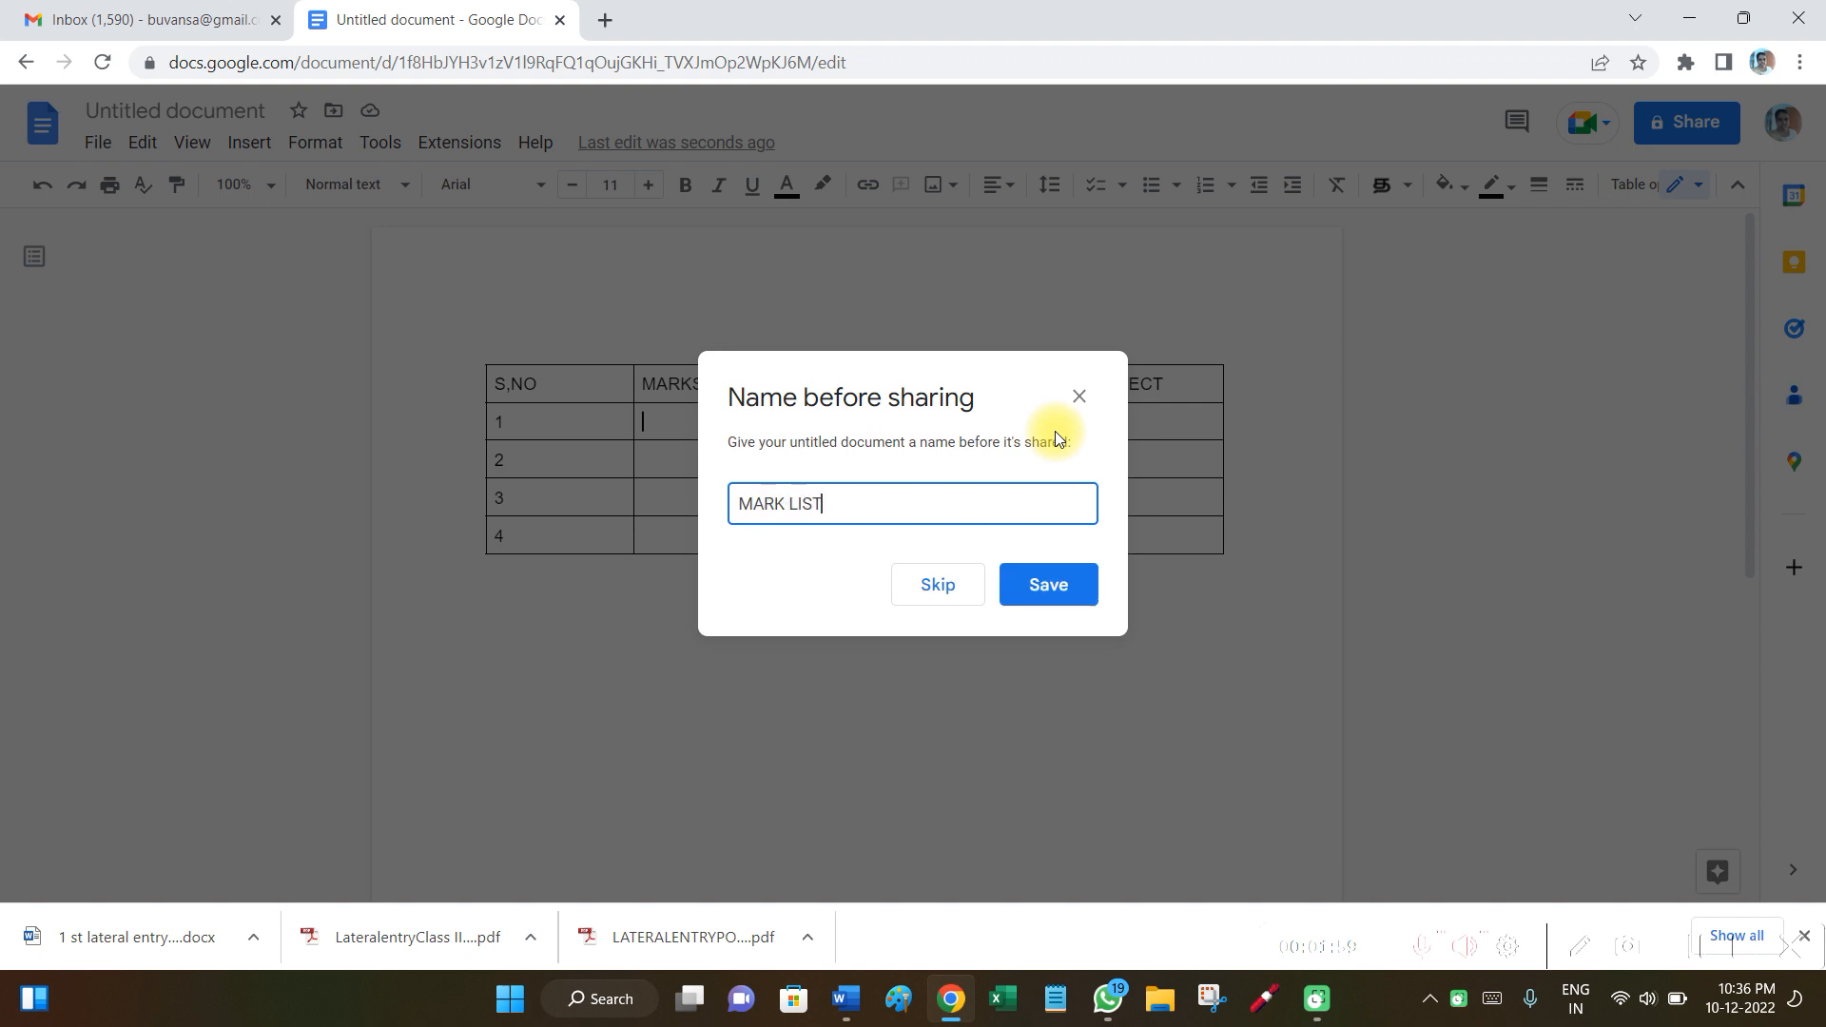
click(1046, 584)
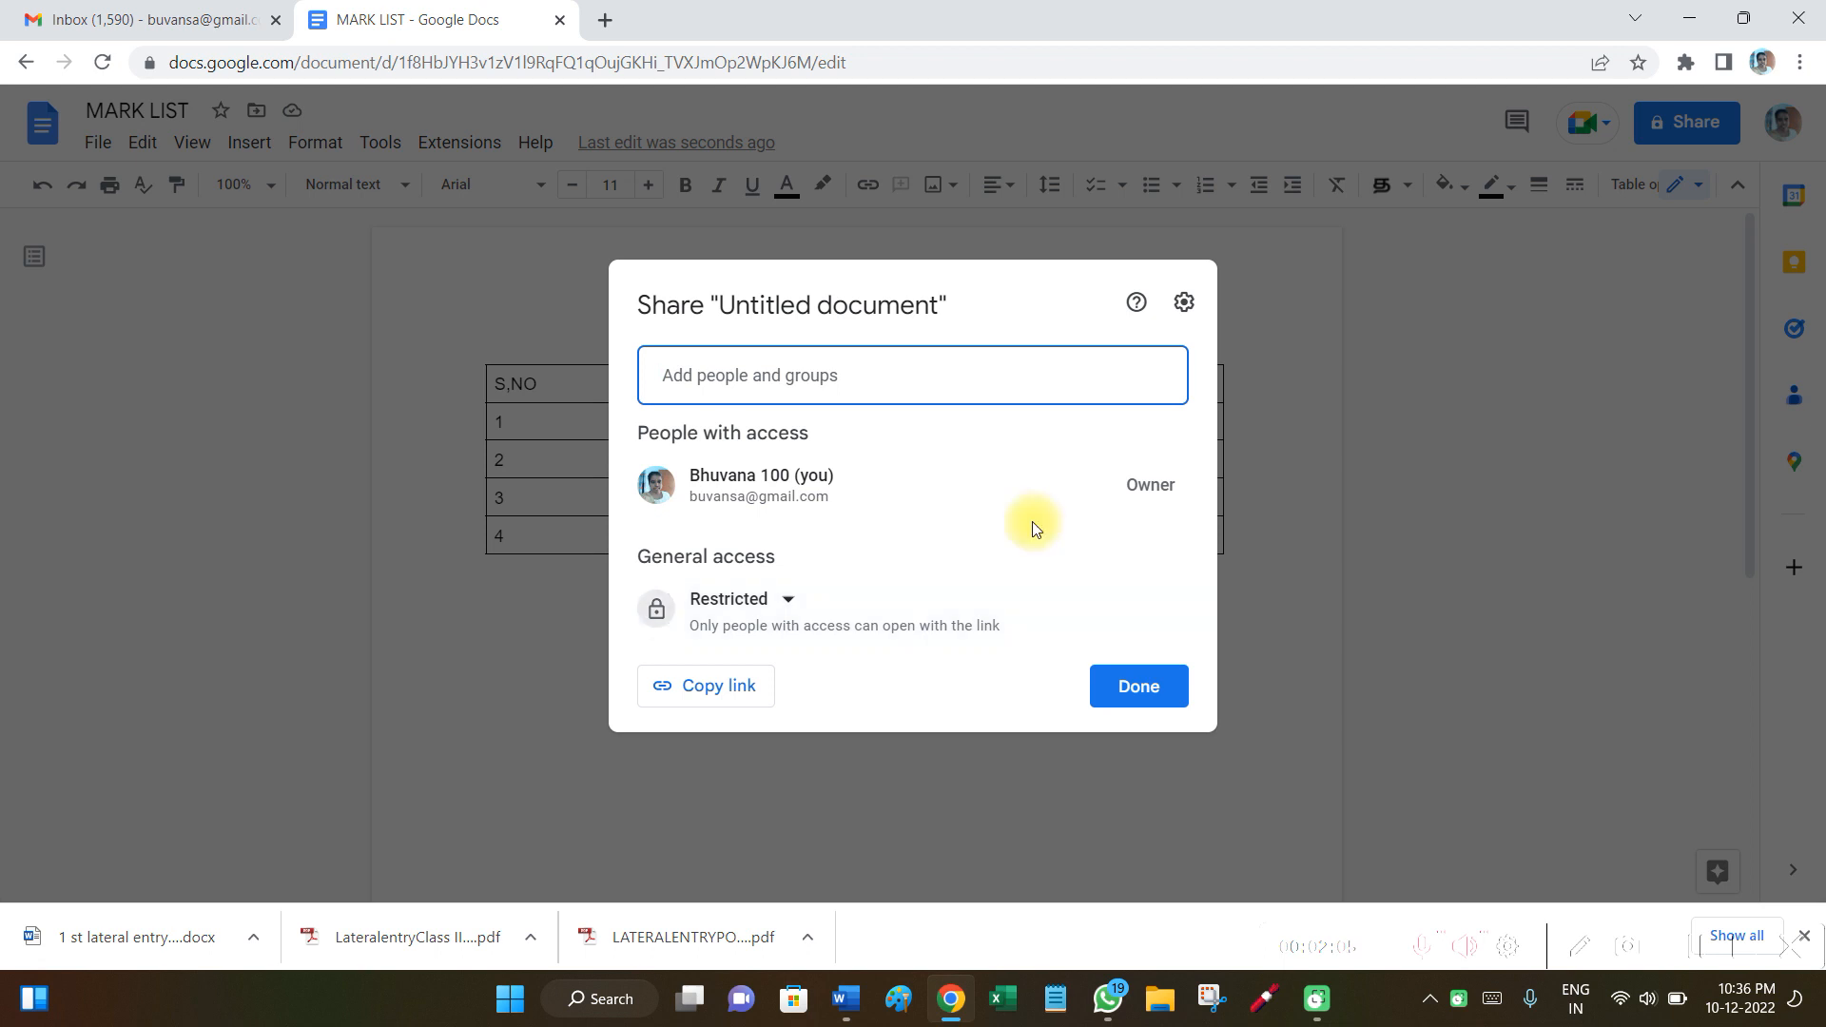
Step: Set the document's general access to Anyone with the link
click(1034, 372)
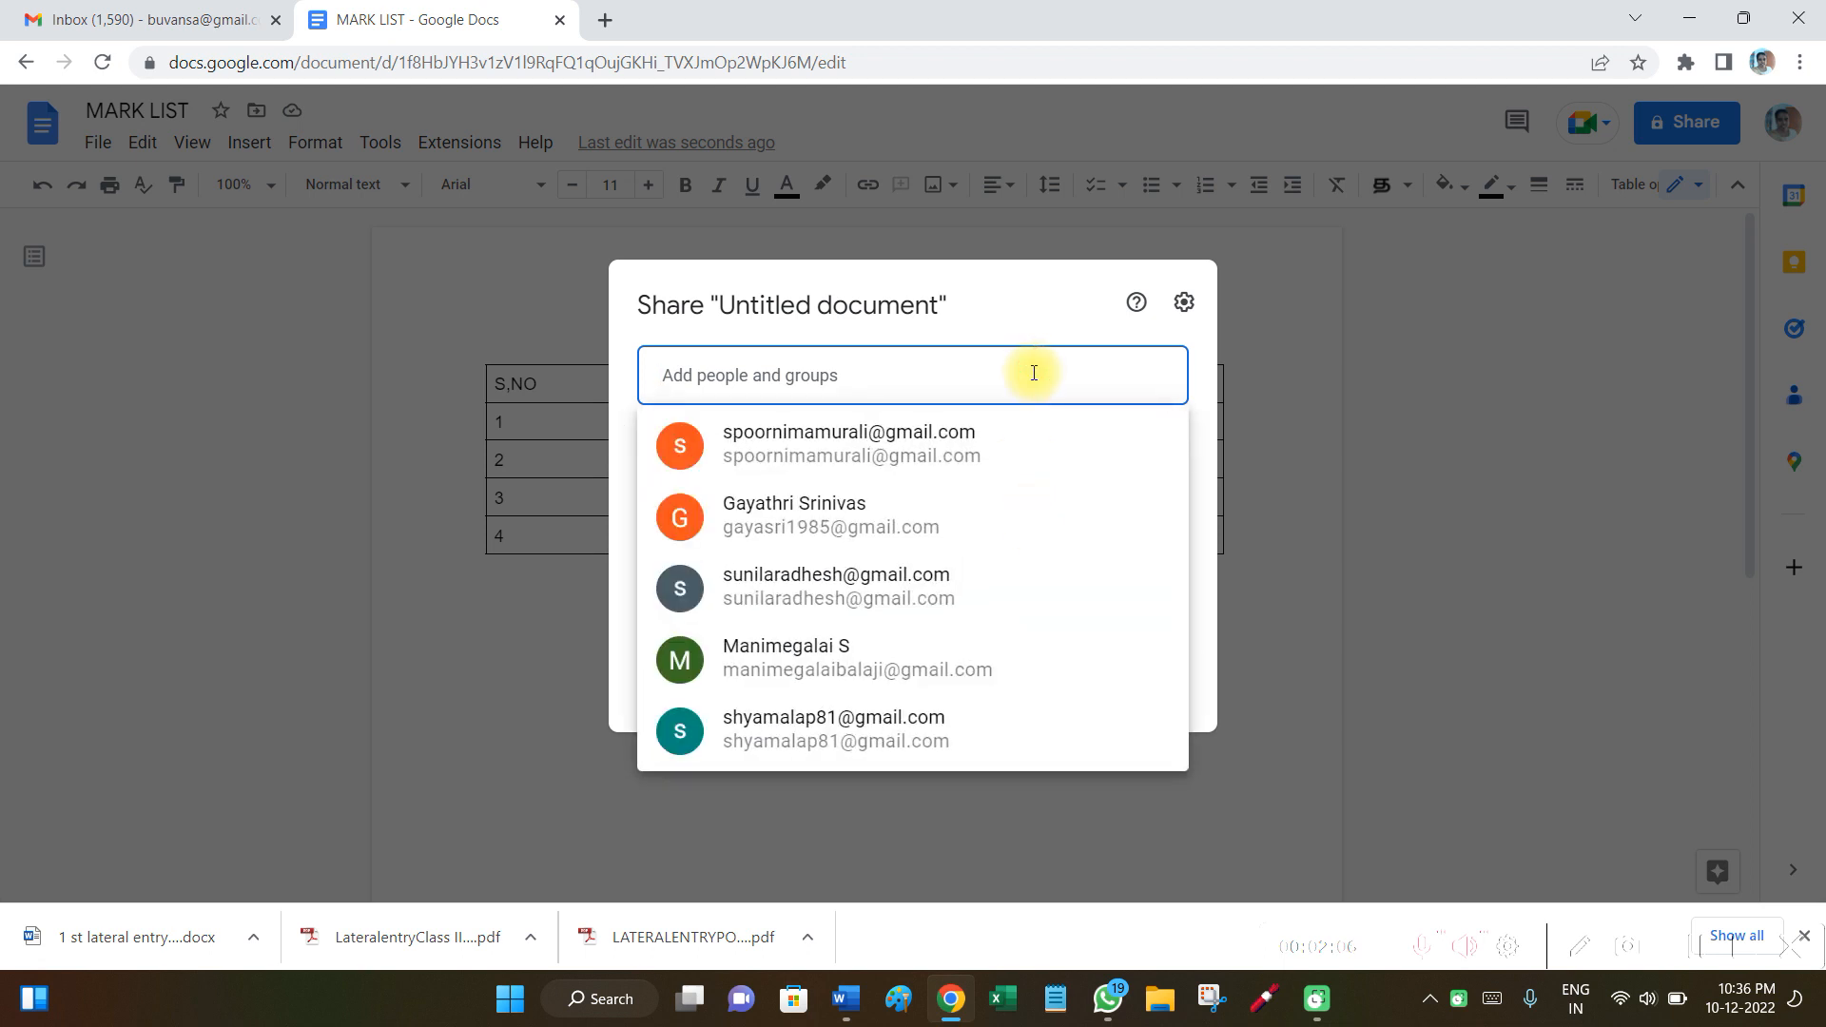
click(1025, 339)
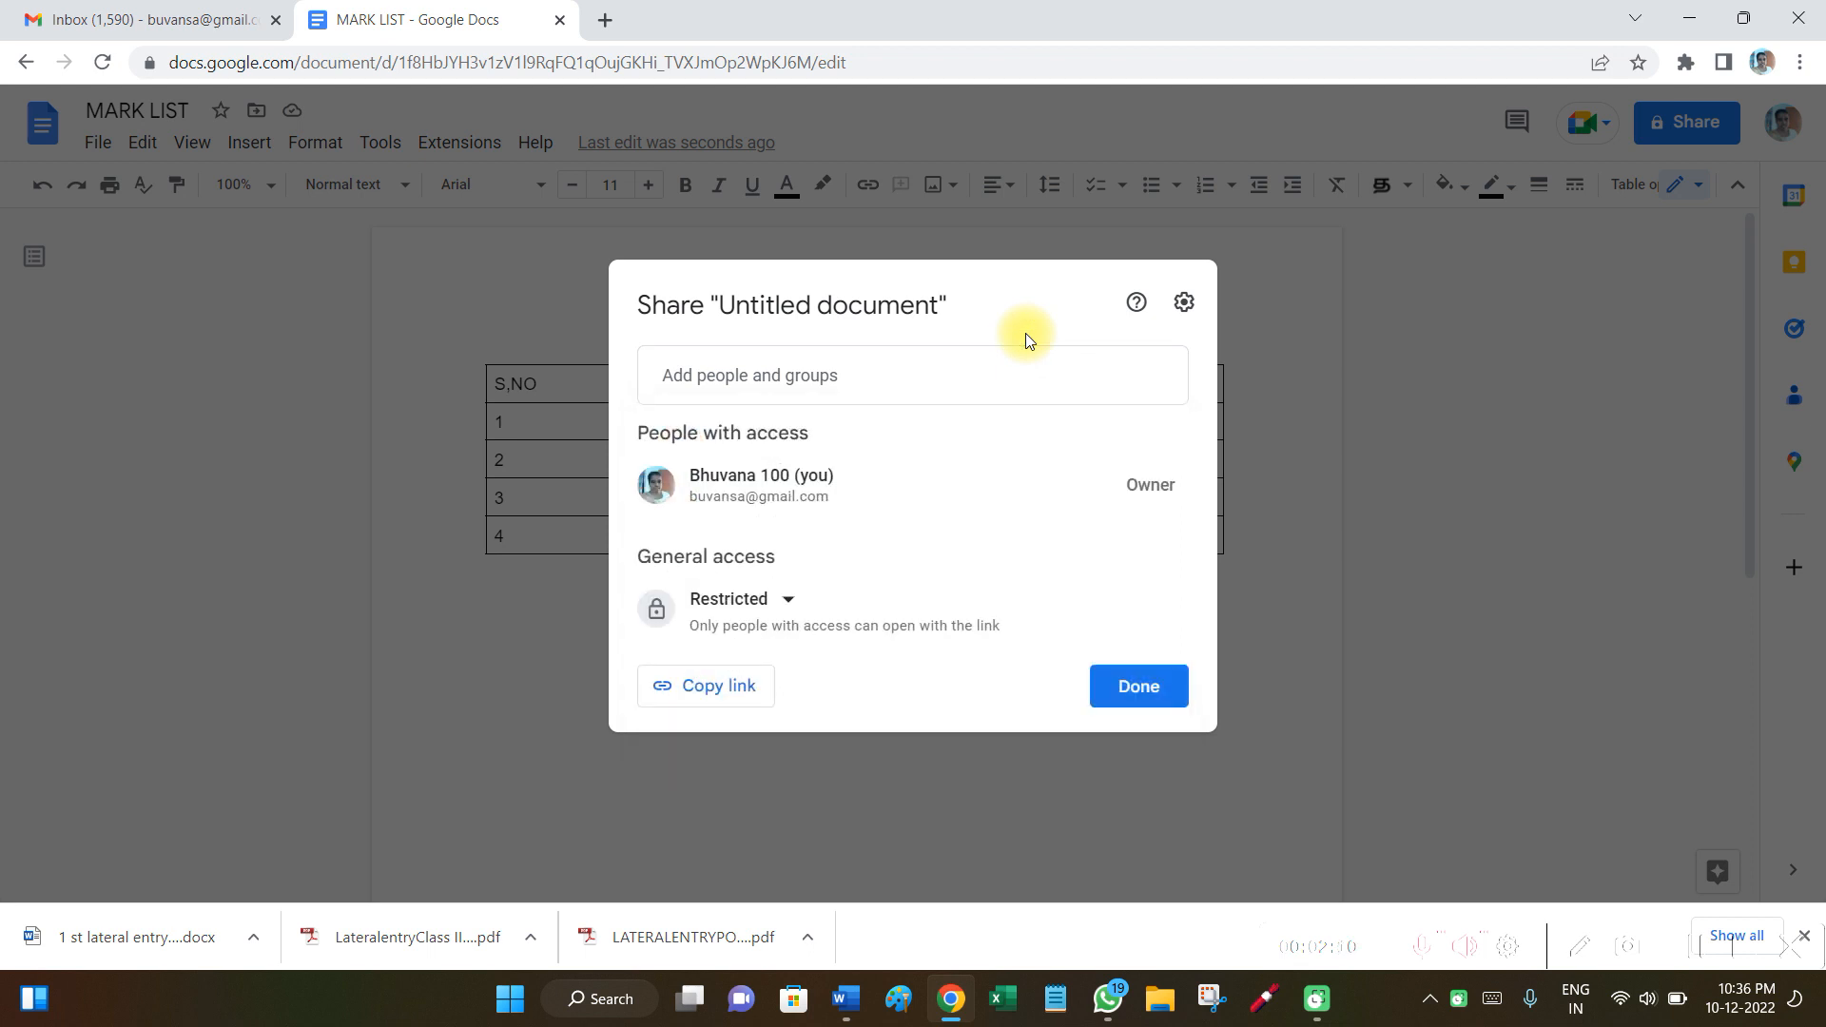
click(785, 597)
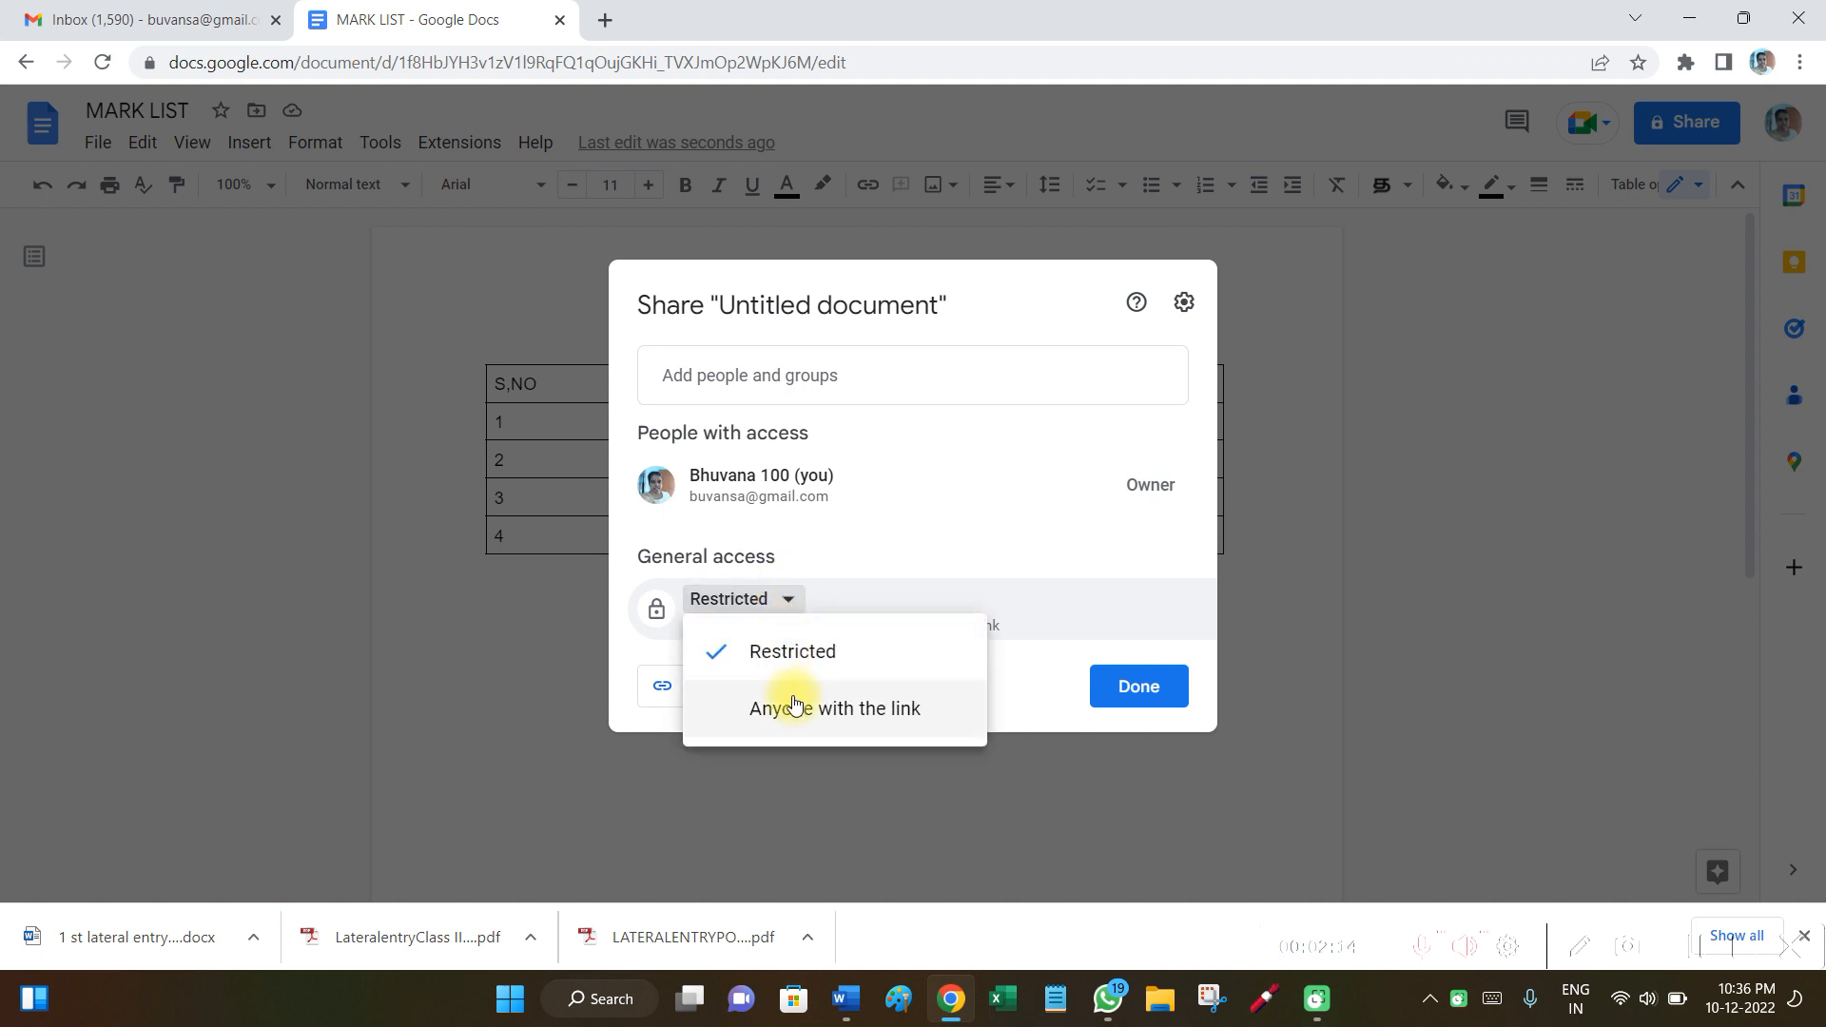
click(789, 705)
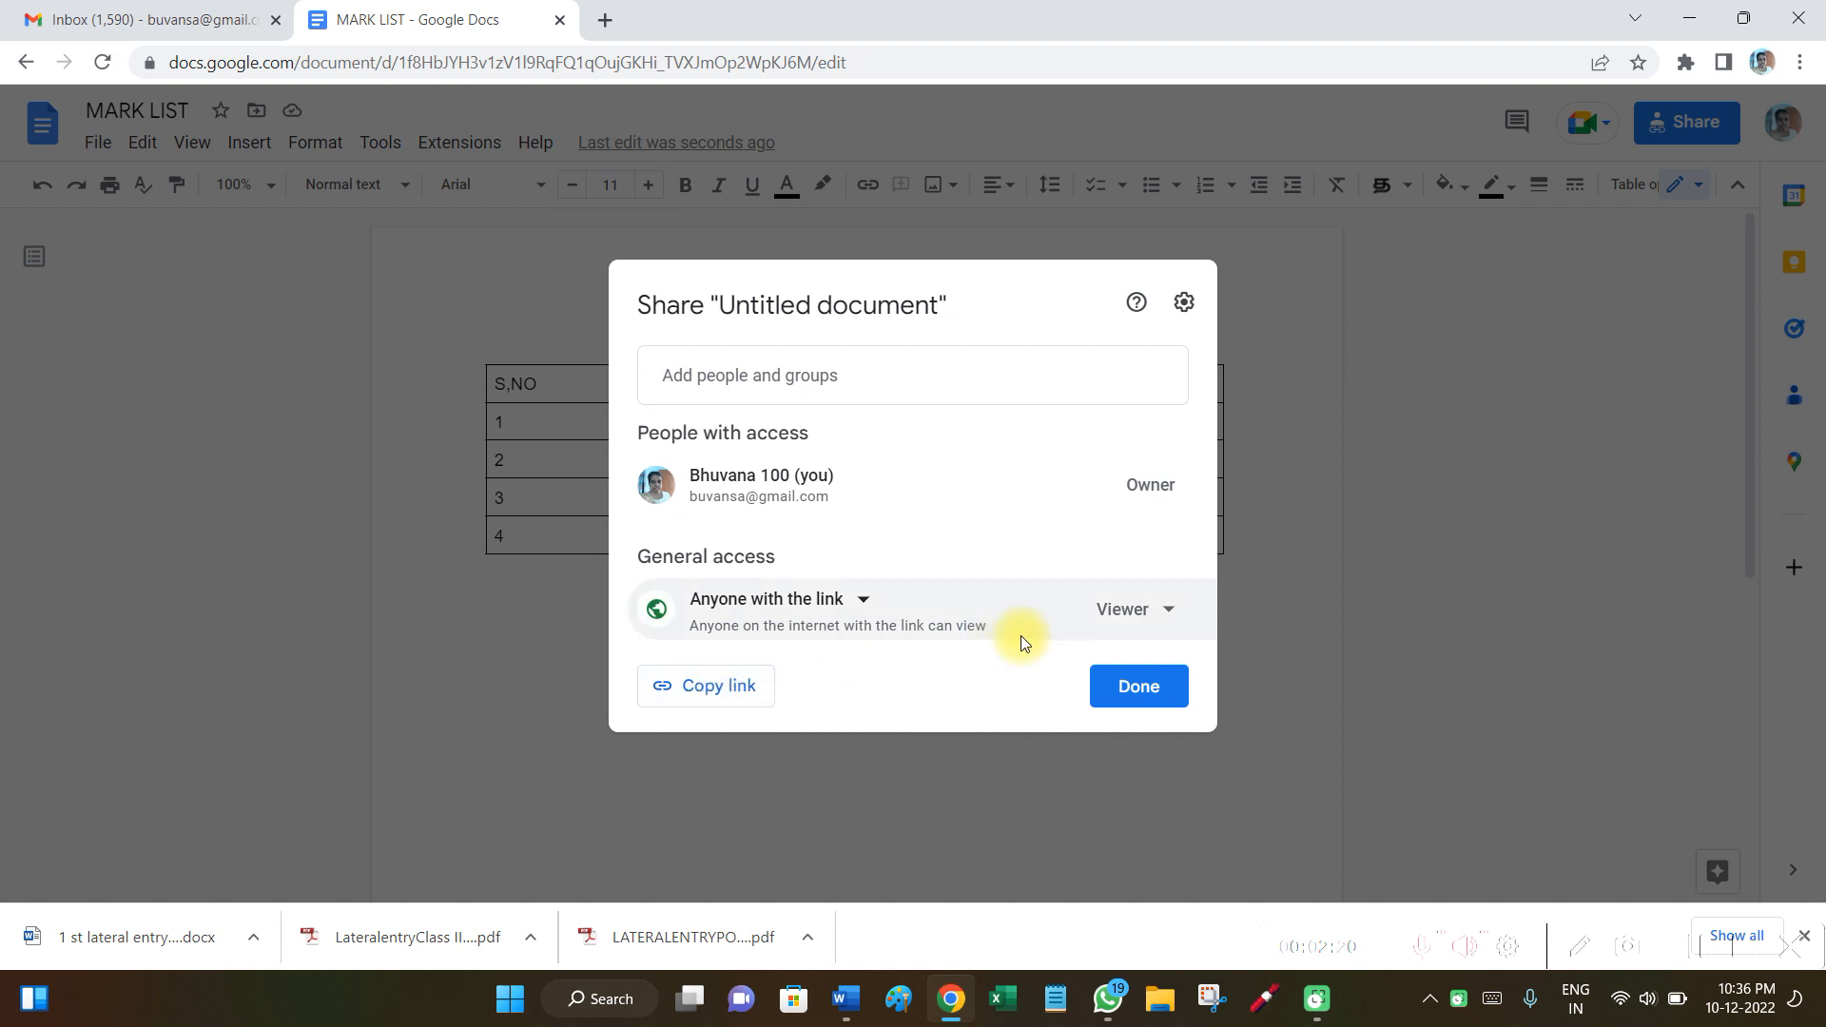
click(1171, 618)
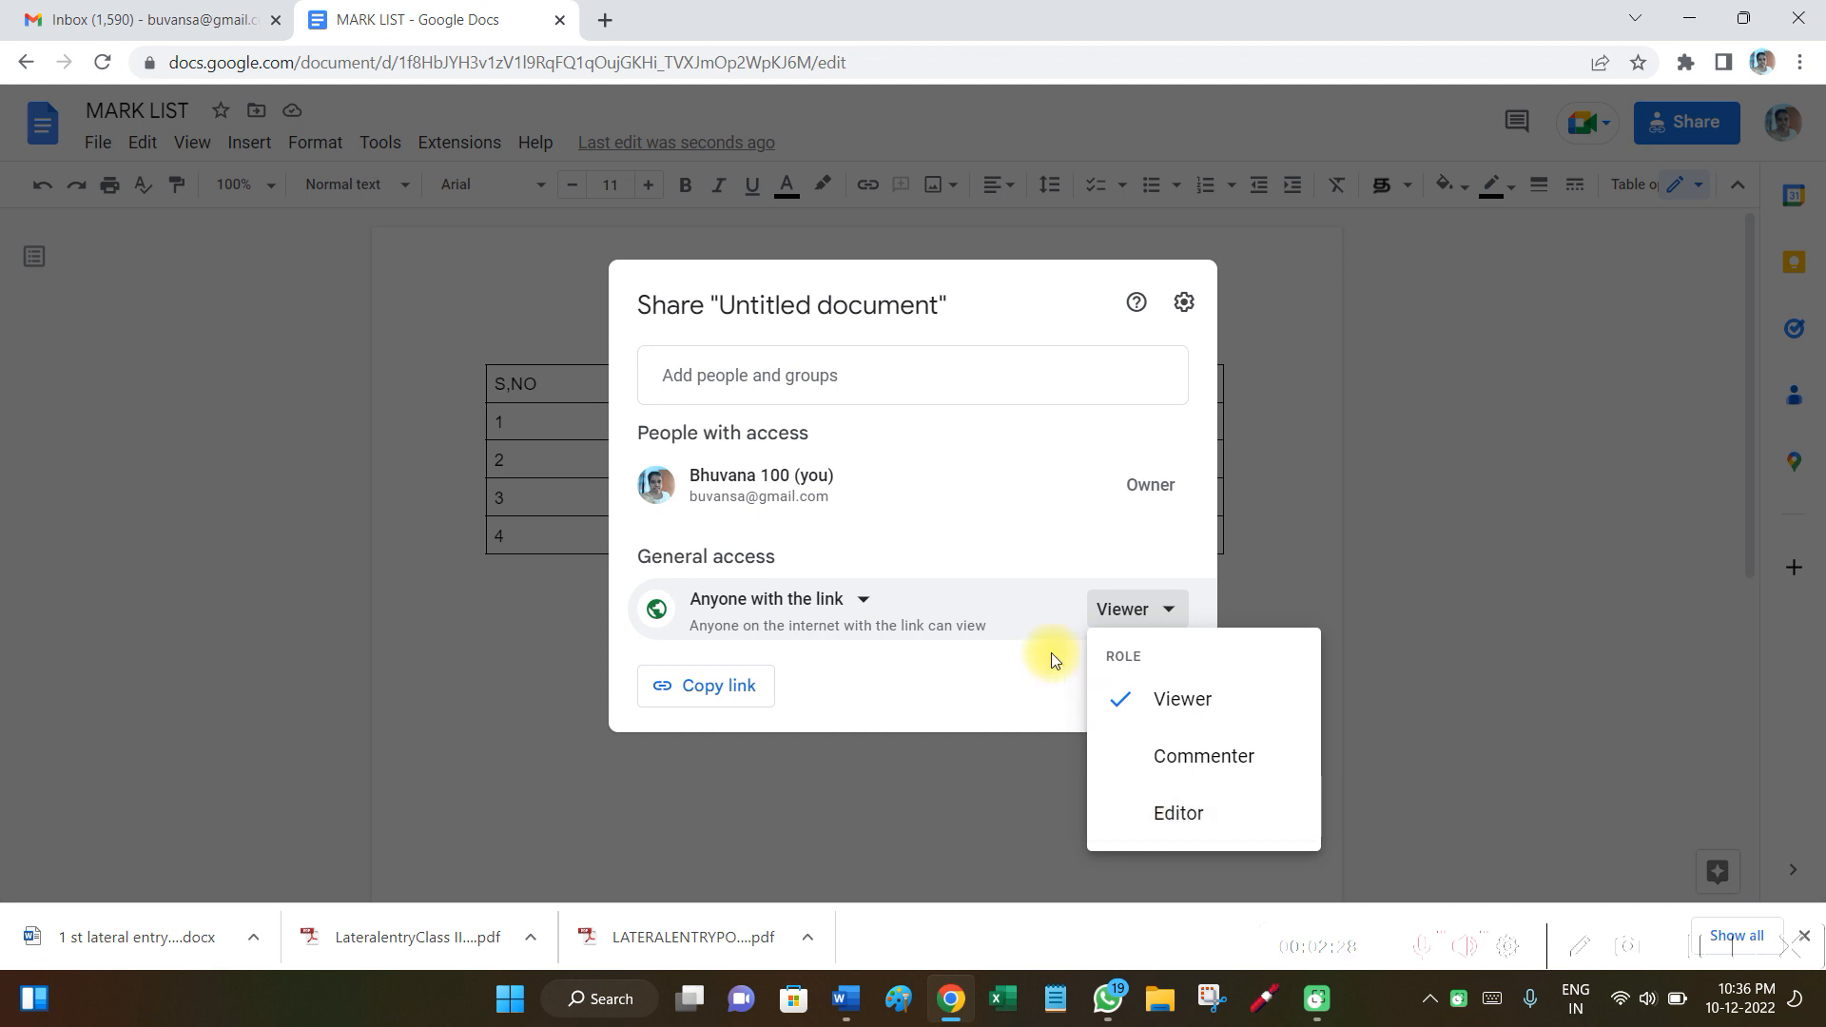
click(980, 521)
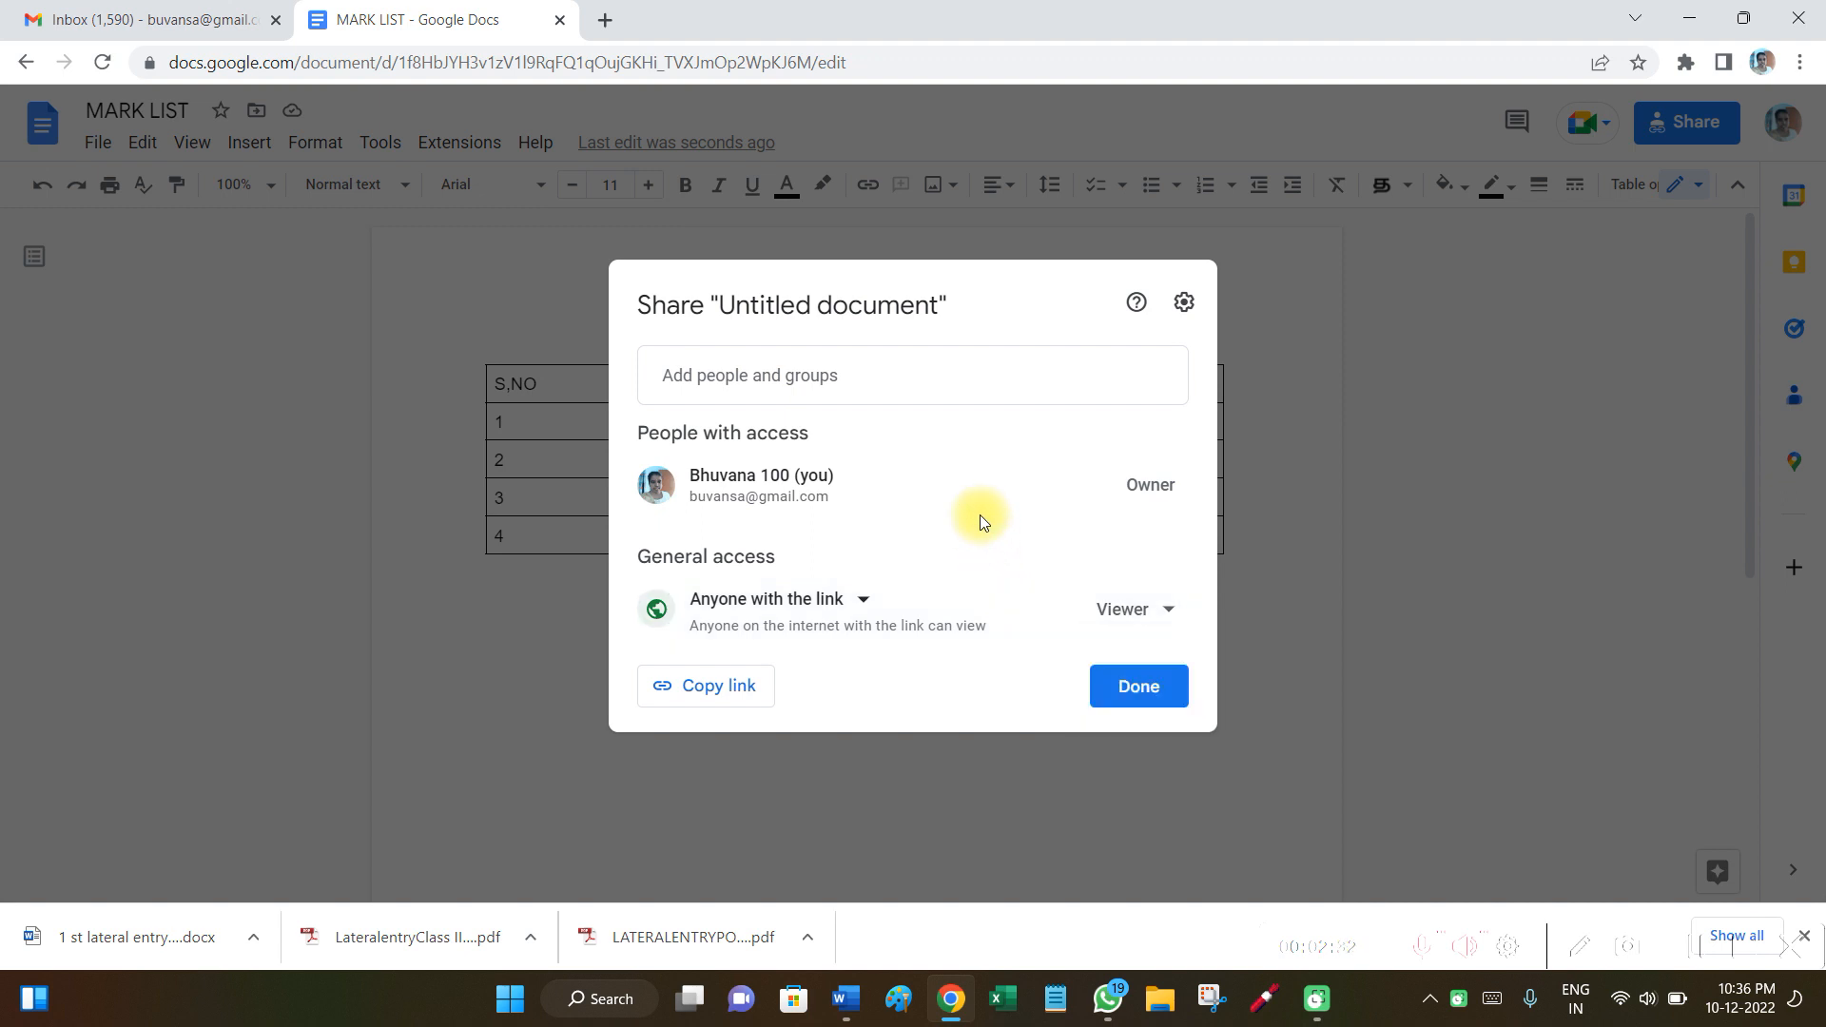
click(932, 380)
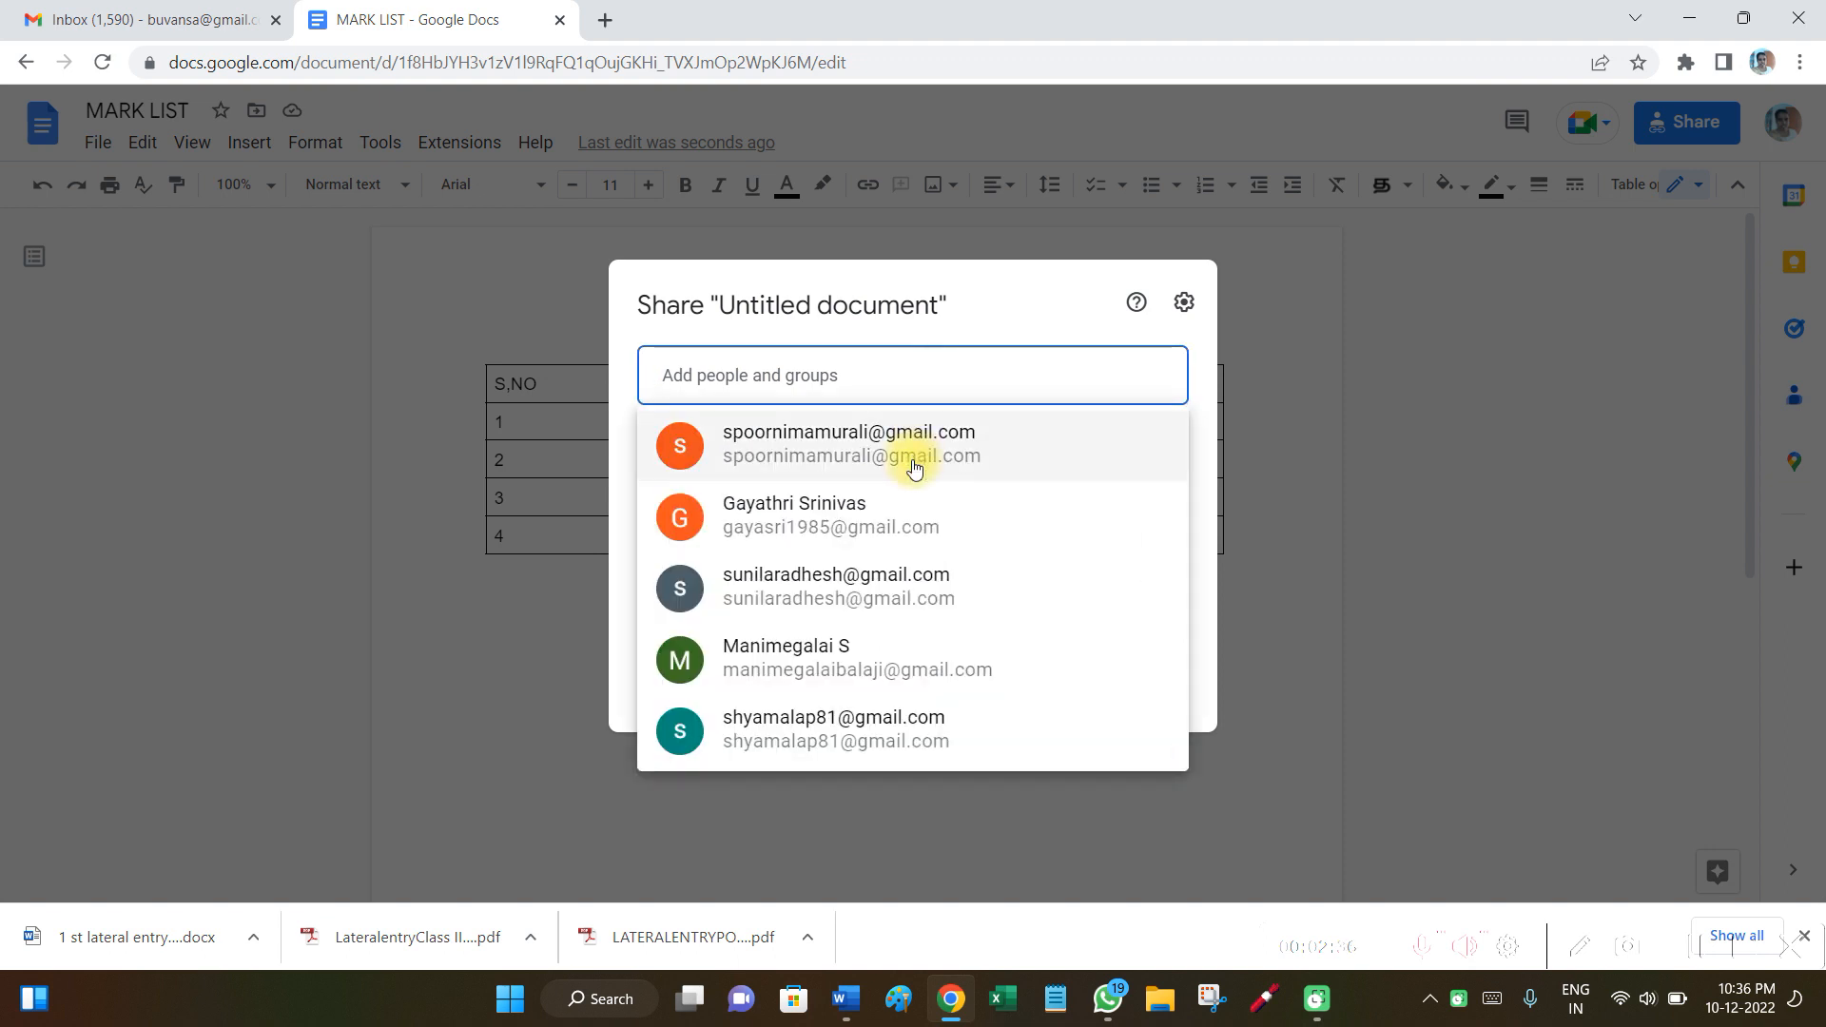
click(859, 656)
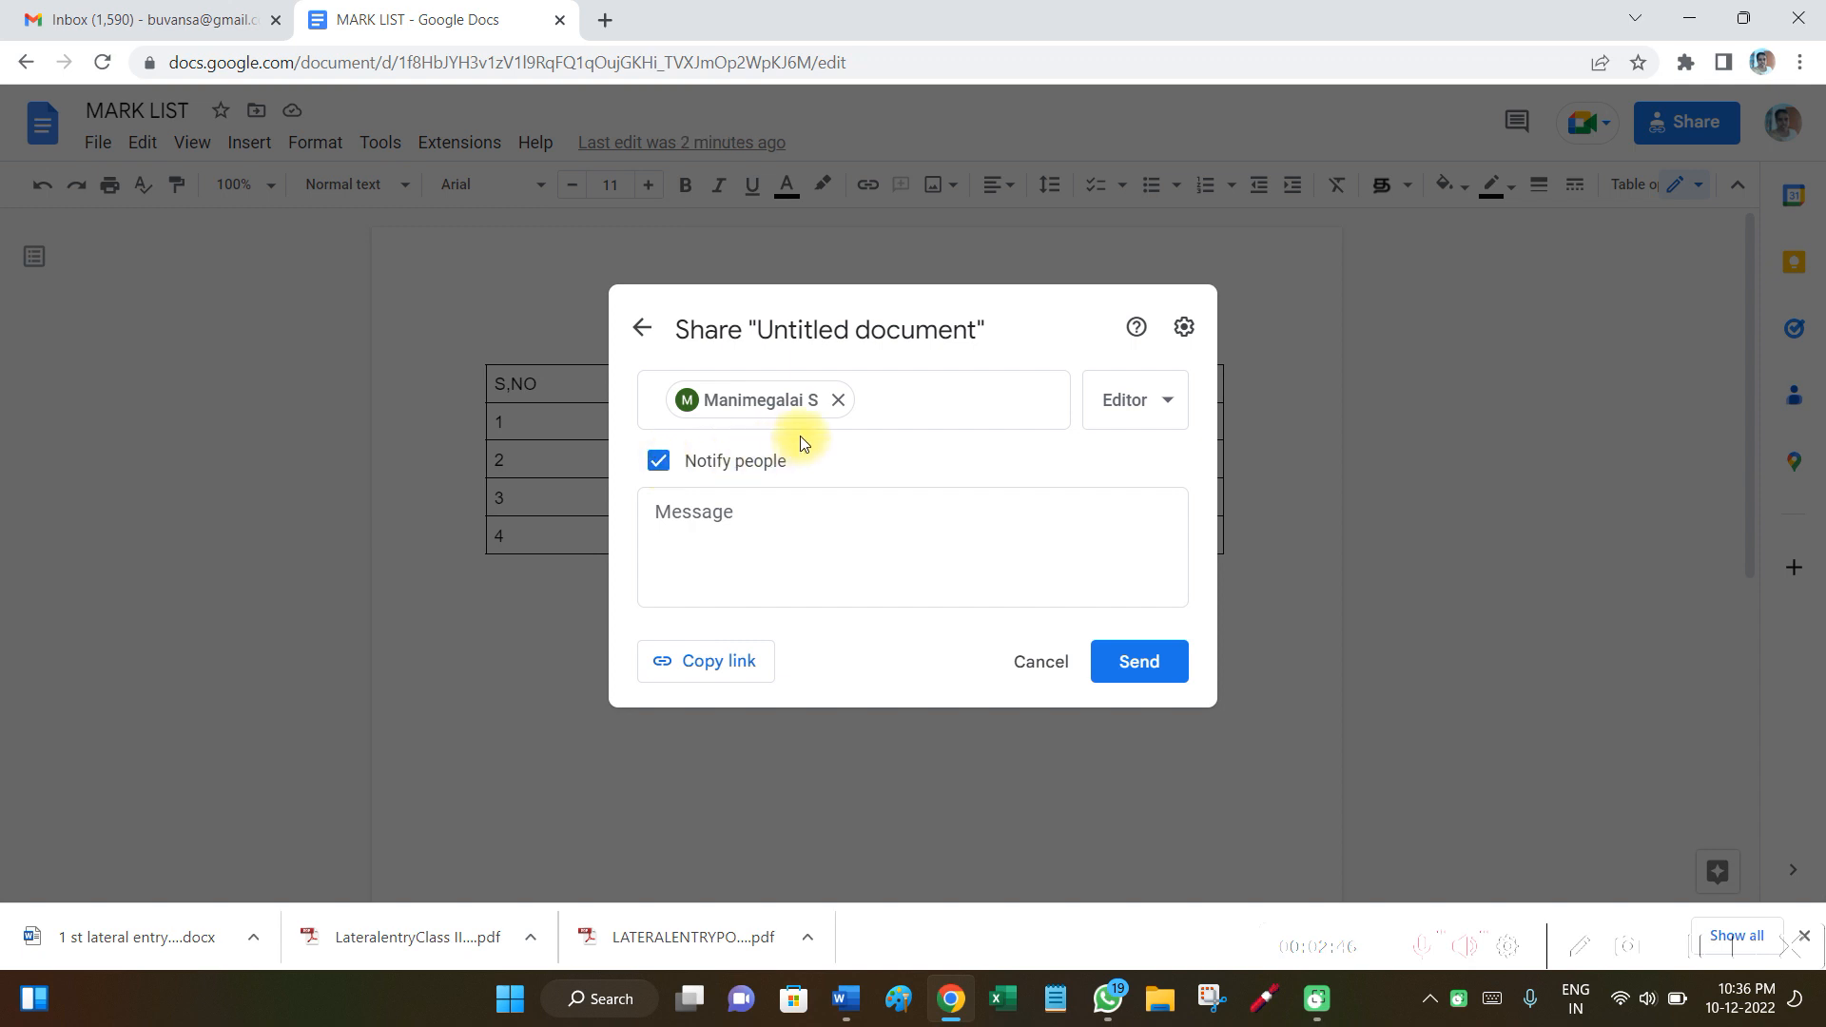
click(840, 407)
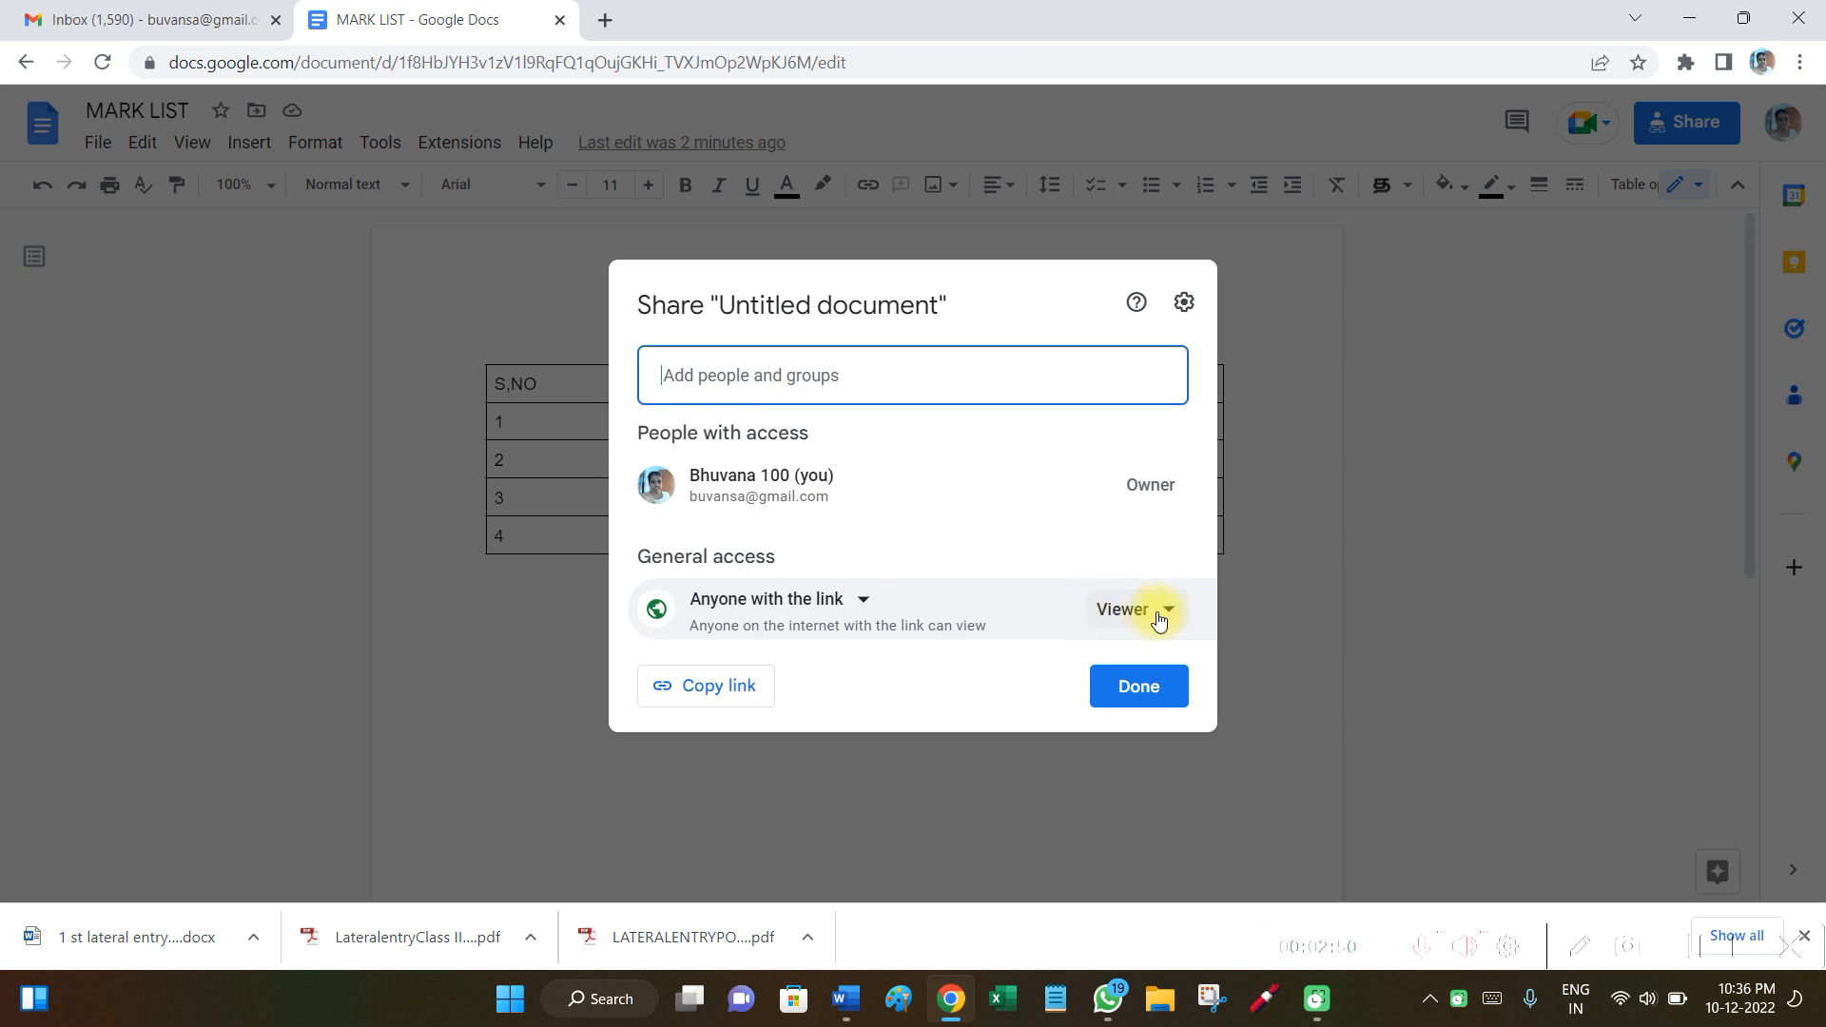
Step: Give anyone with the link the Editor role, copy the sharing link and finish sharing
click(1169, 614)
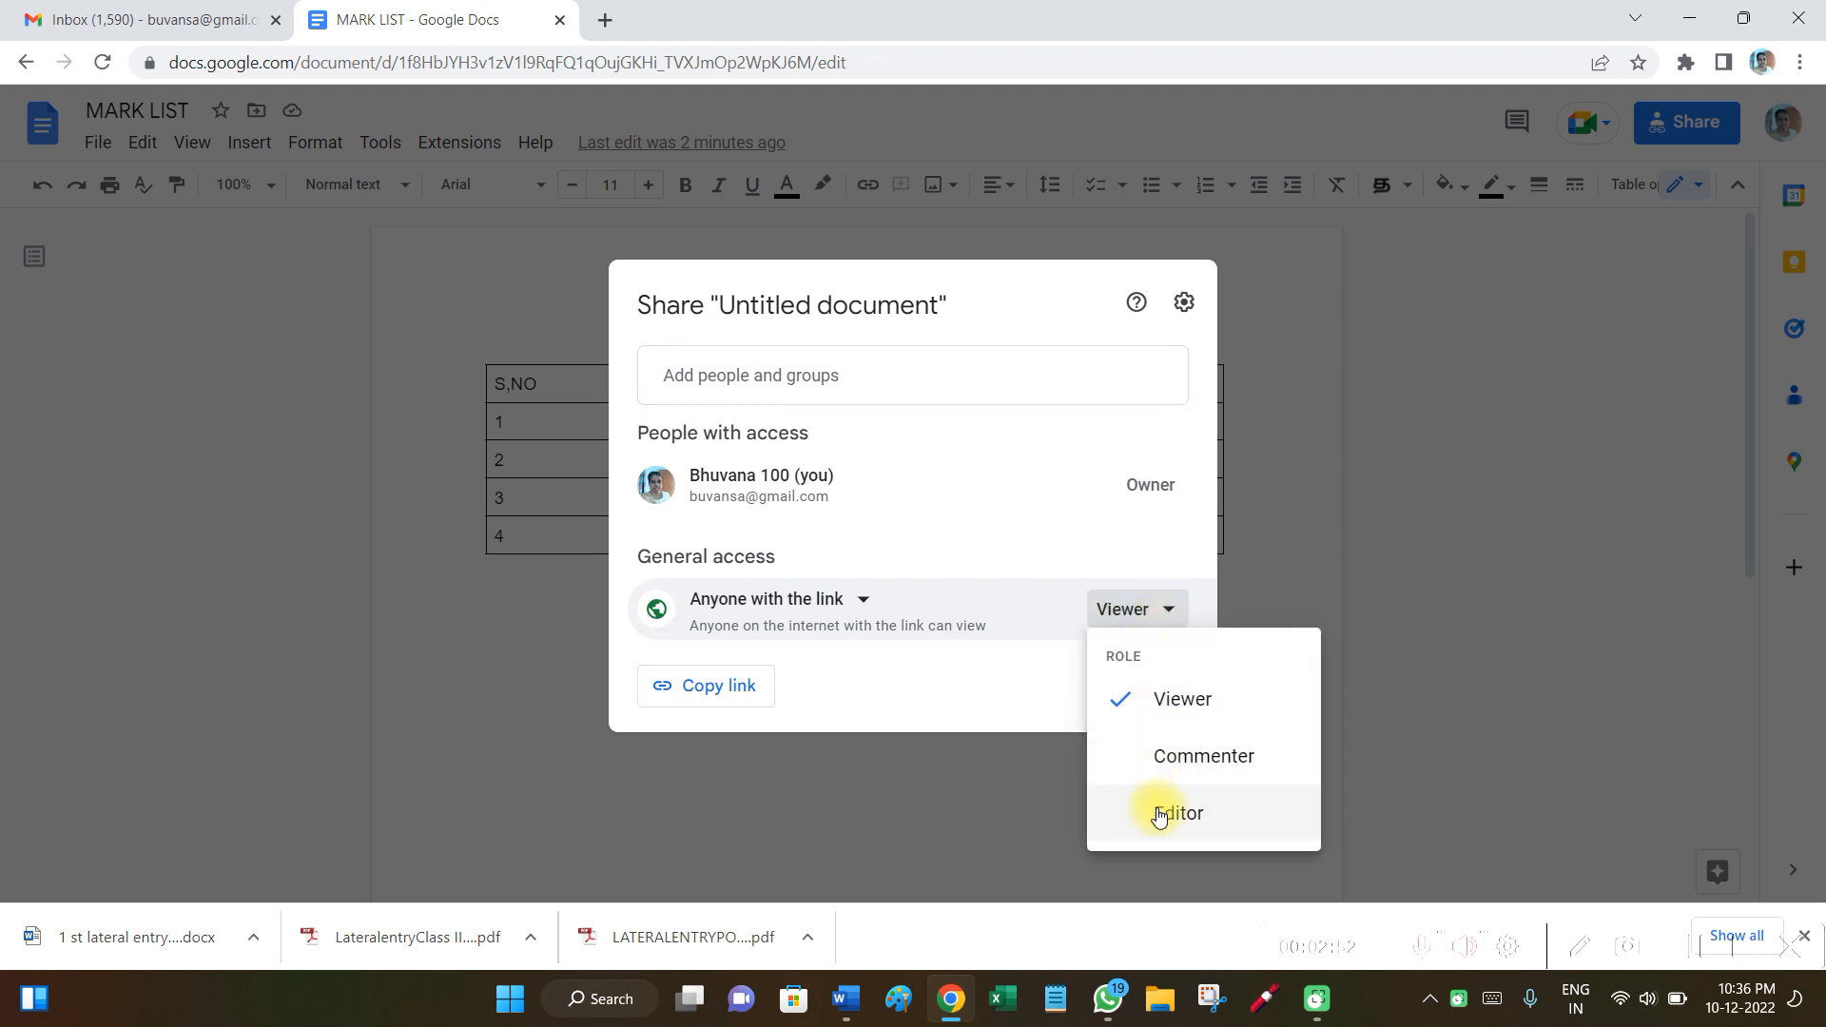
click(1171, 813)
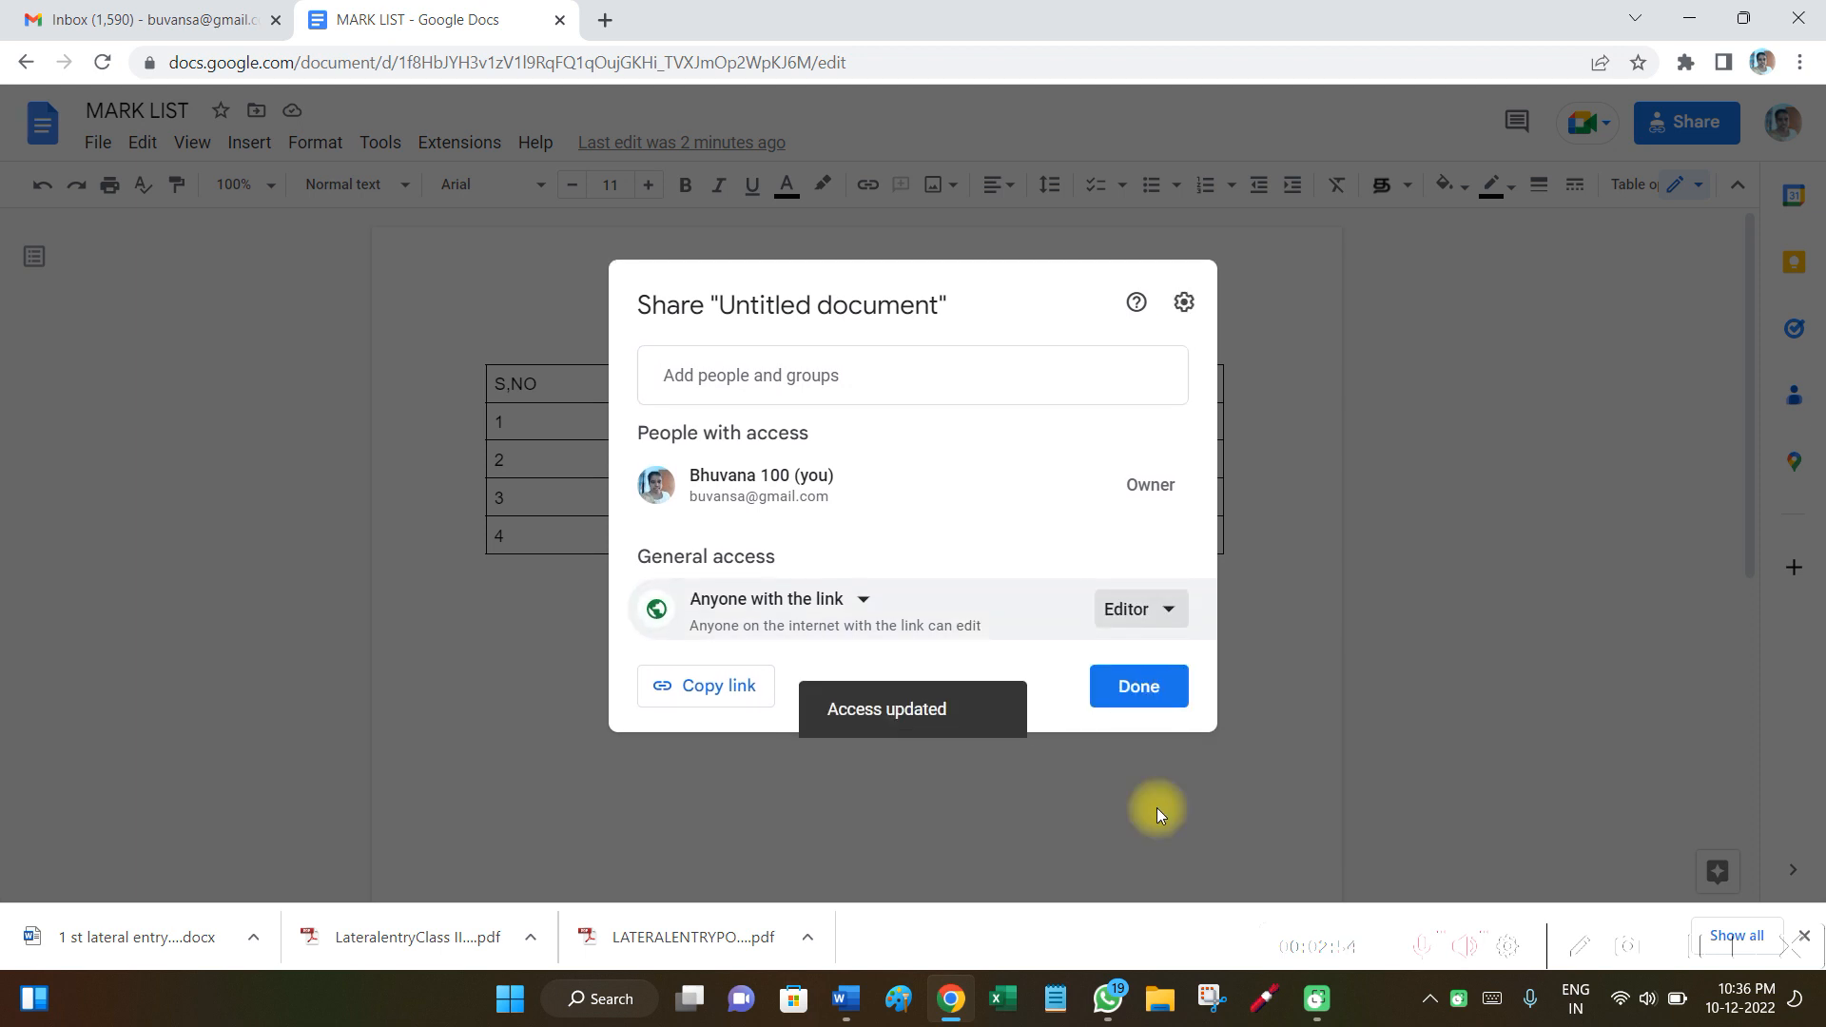
click(728, 702)
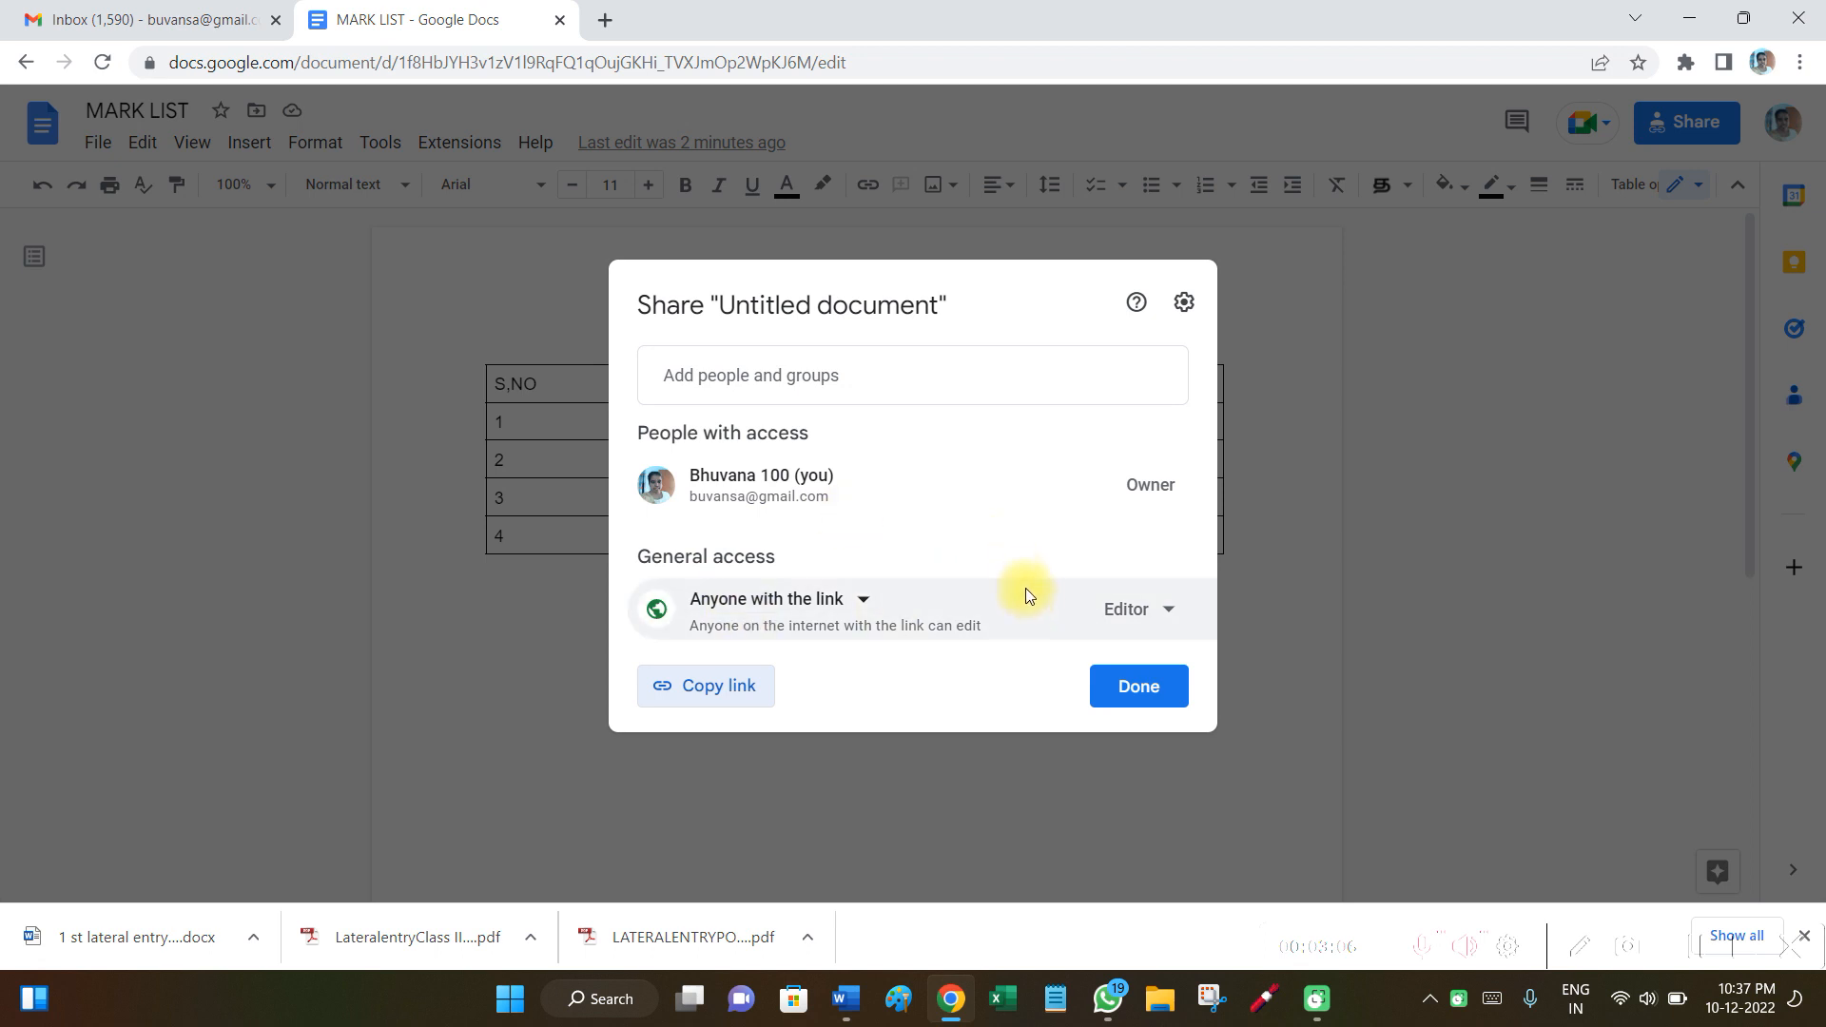
click(1141, 689)
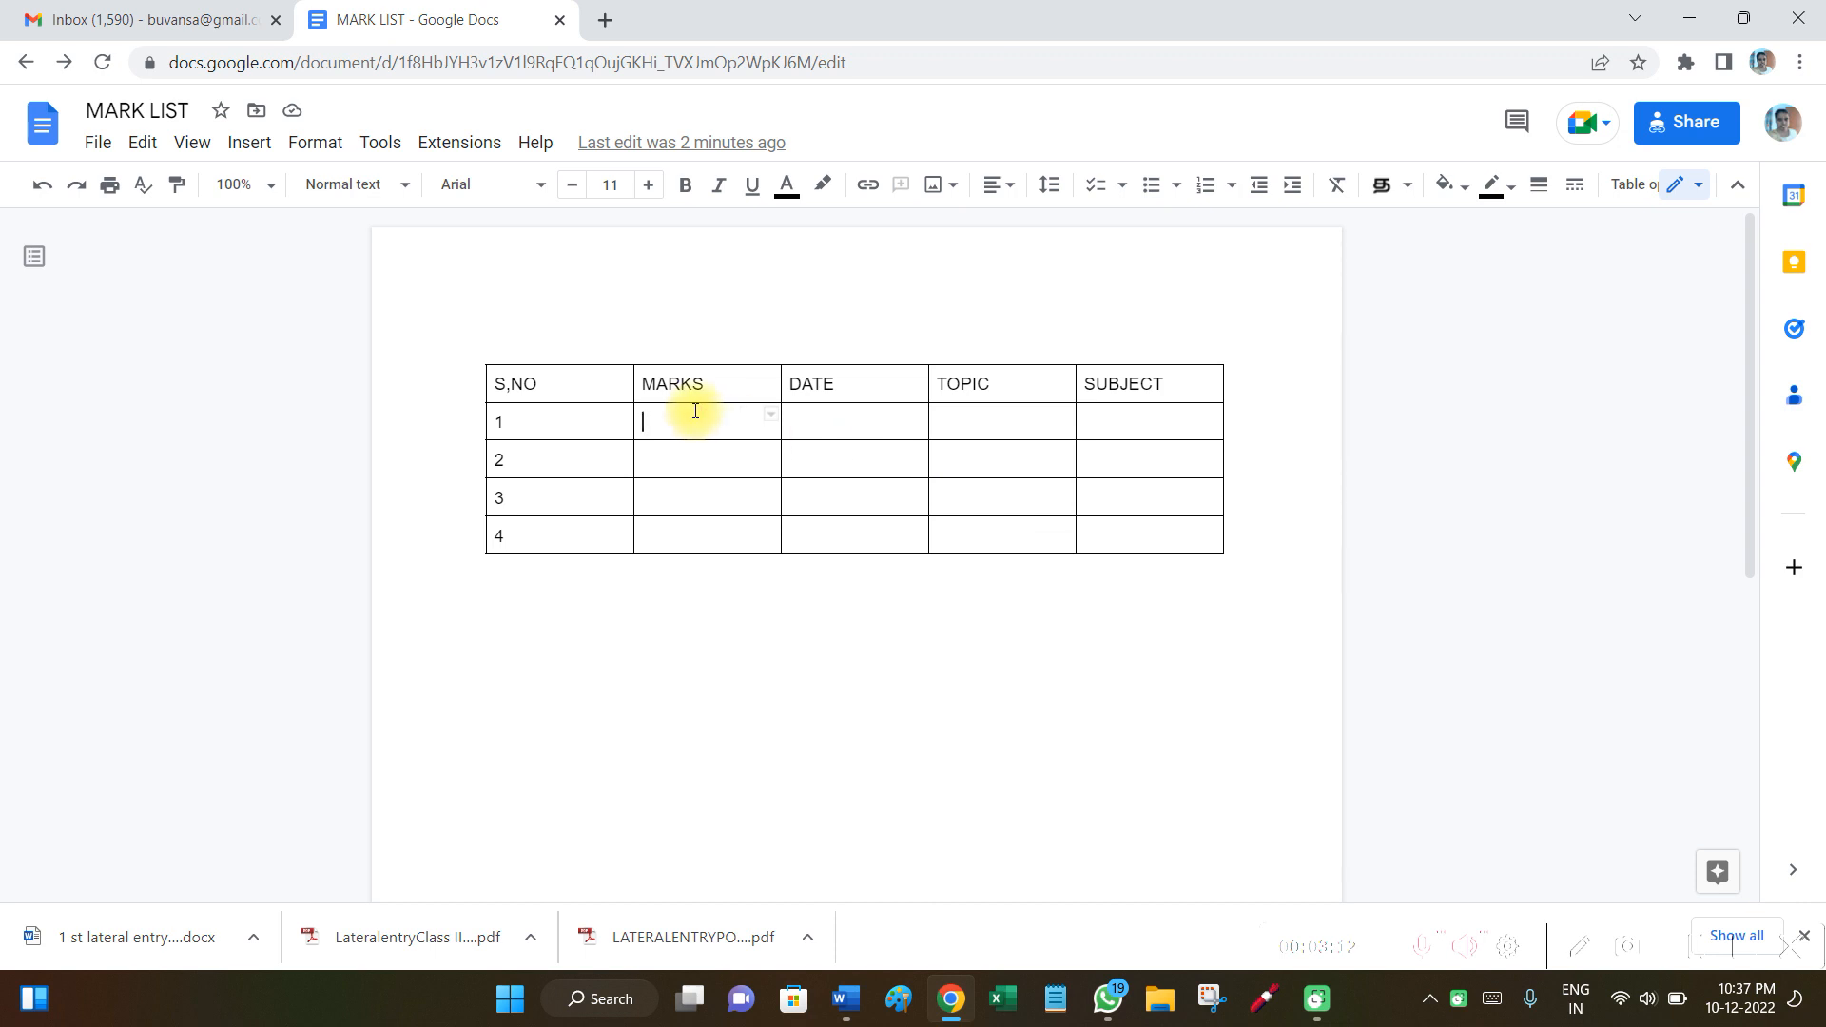
Step: Enter JHG in the MARKS cell of row 1 and switch back to the Gmail inbox
text(JHG)
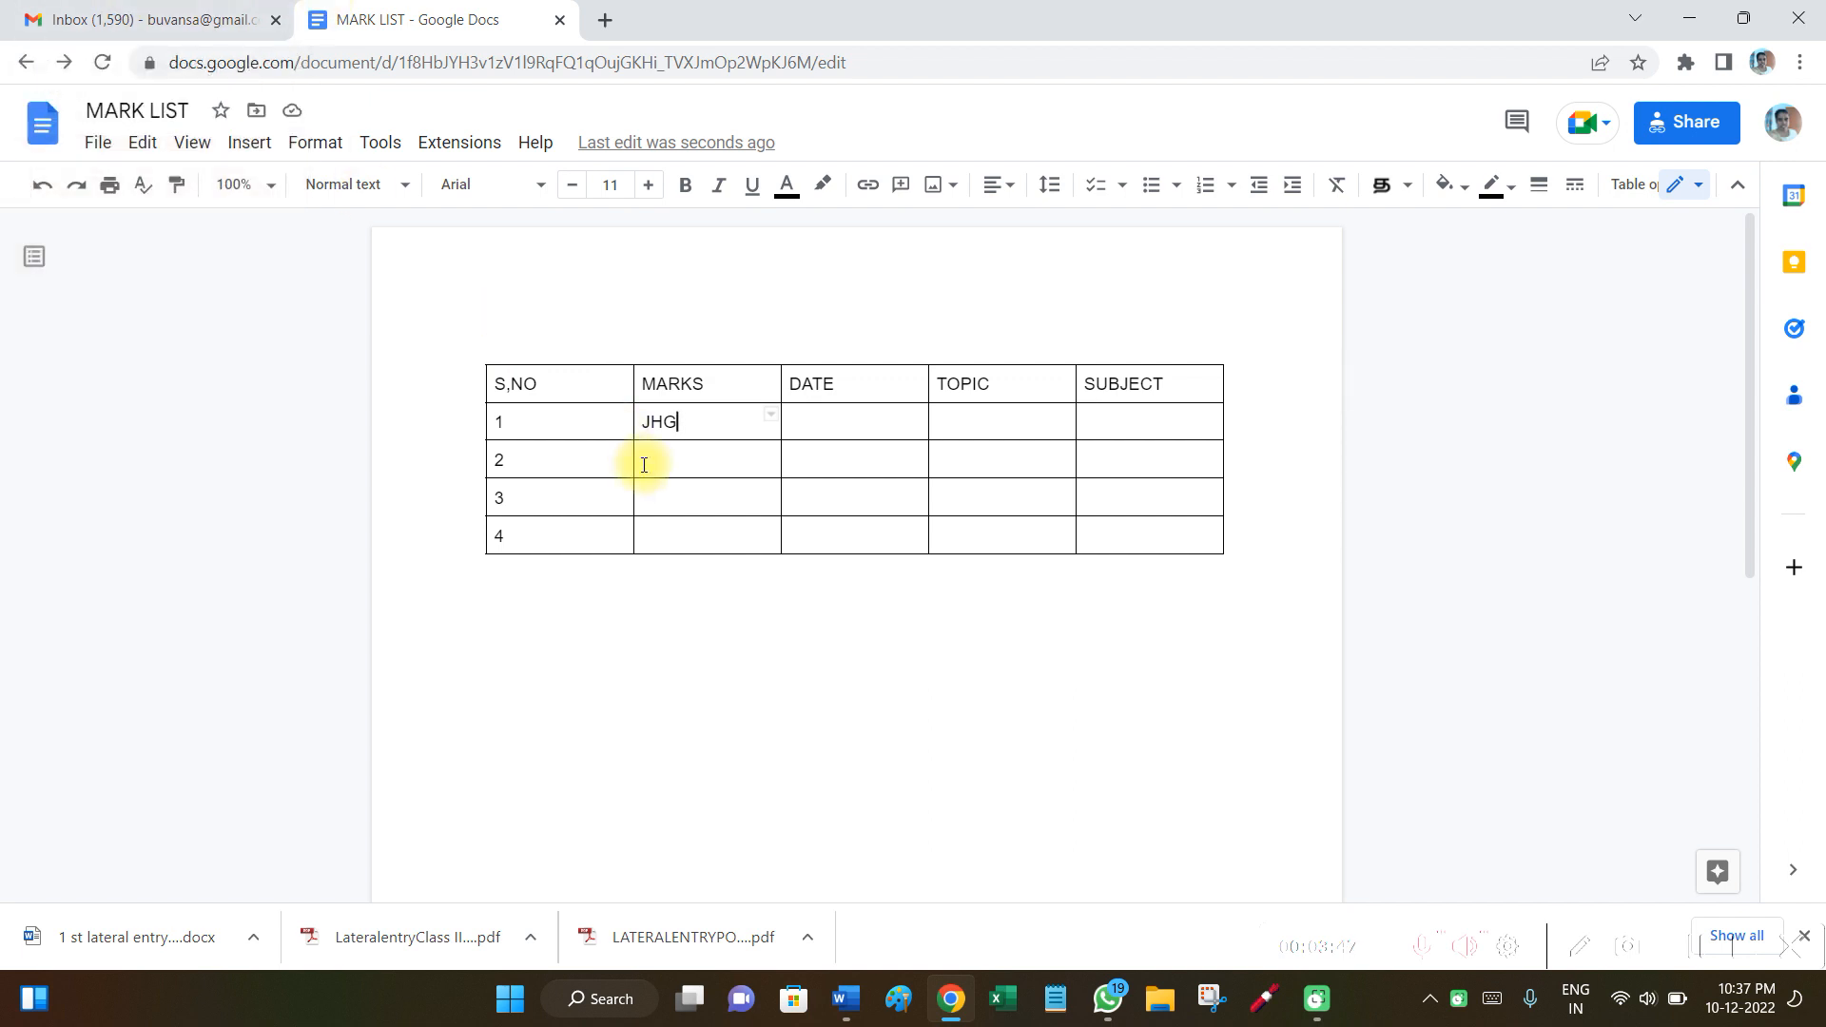
click(124, 17)
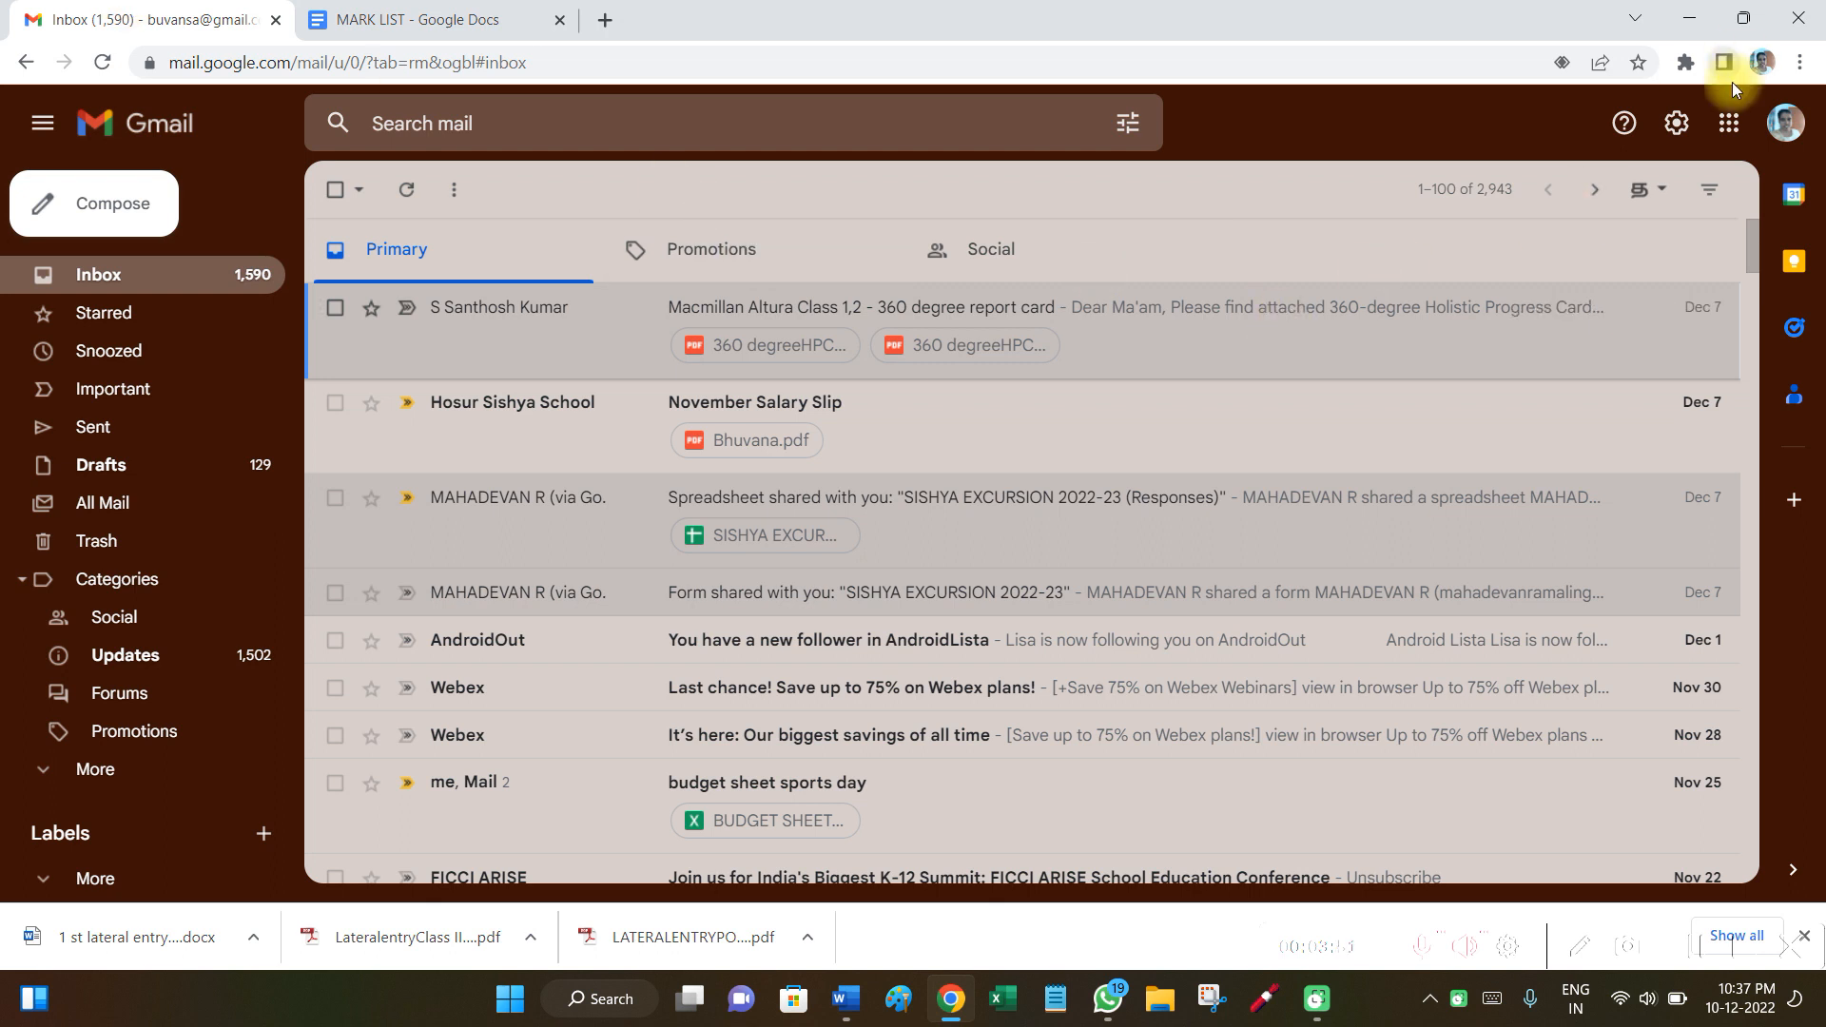
Step: Open Google Sheets from the Google apps and create a blank spreadsheet
click(1728, 125)
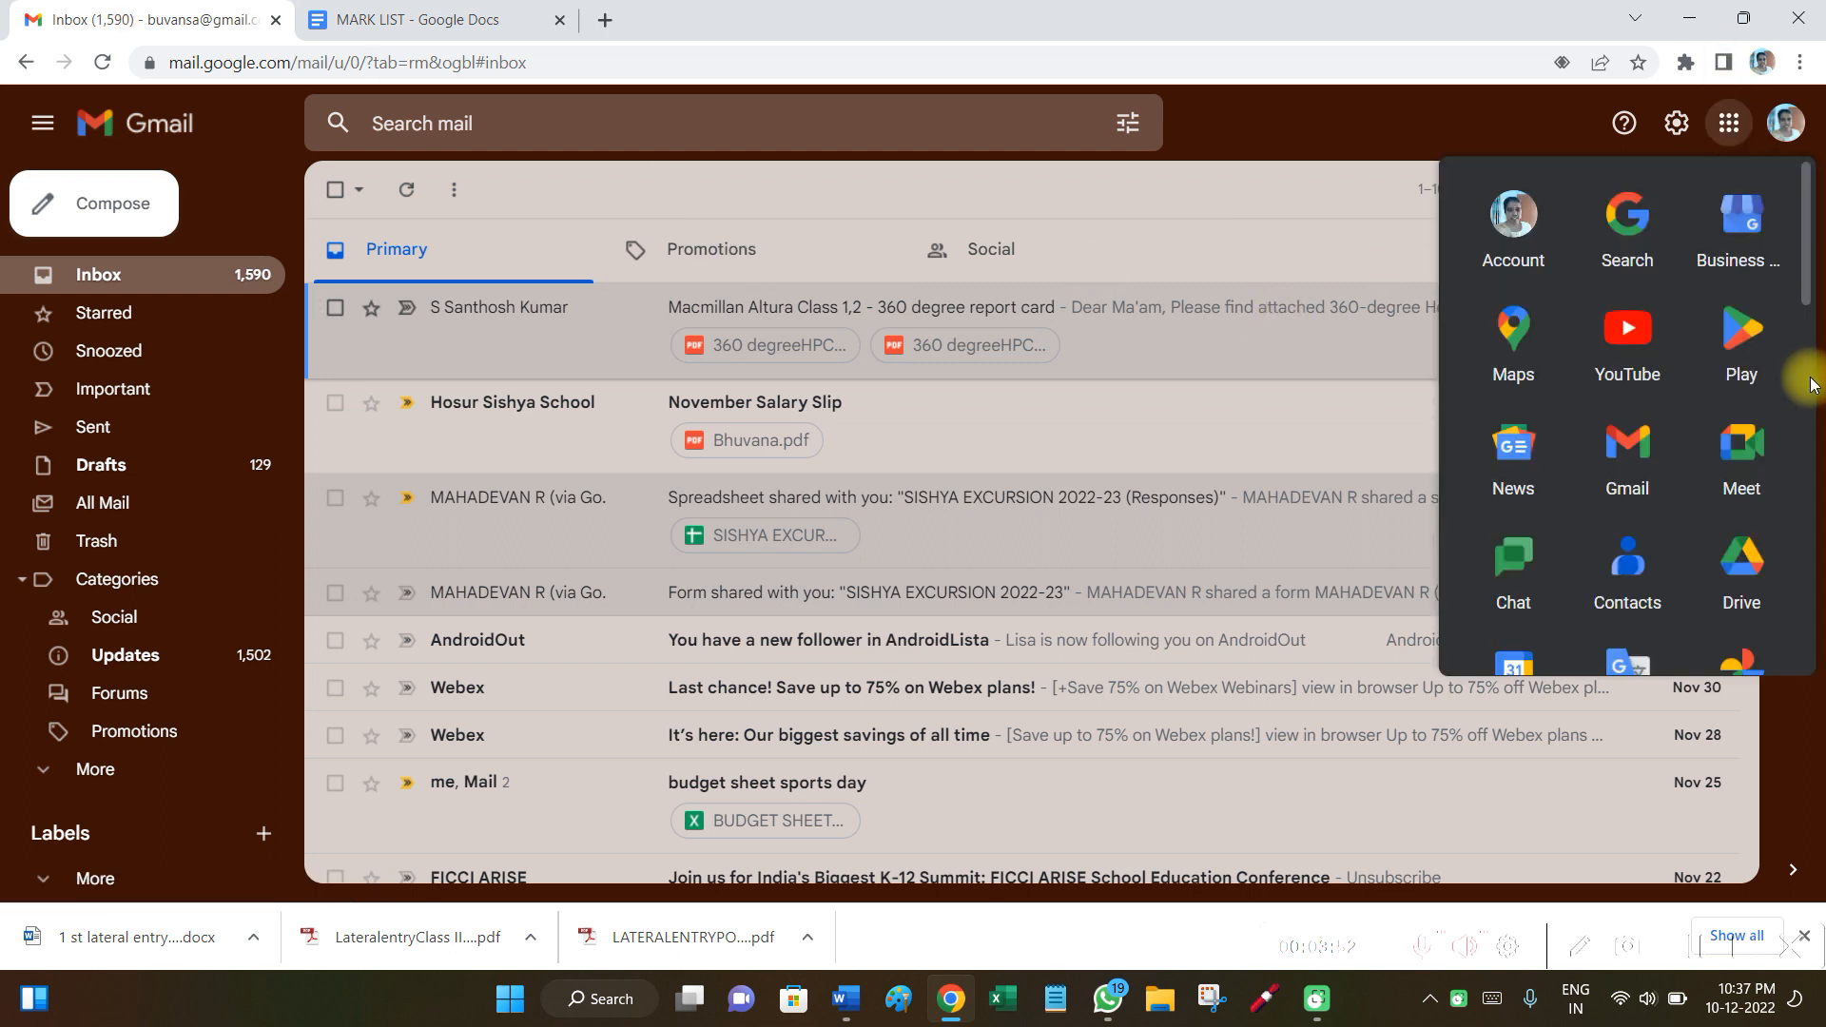
scroll(1806, 382, down, 5)
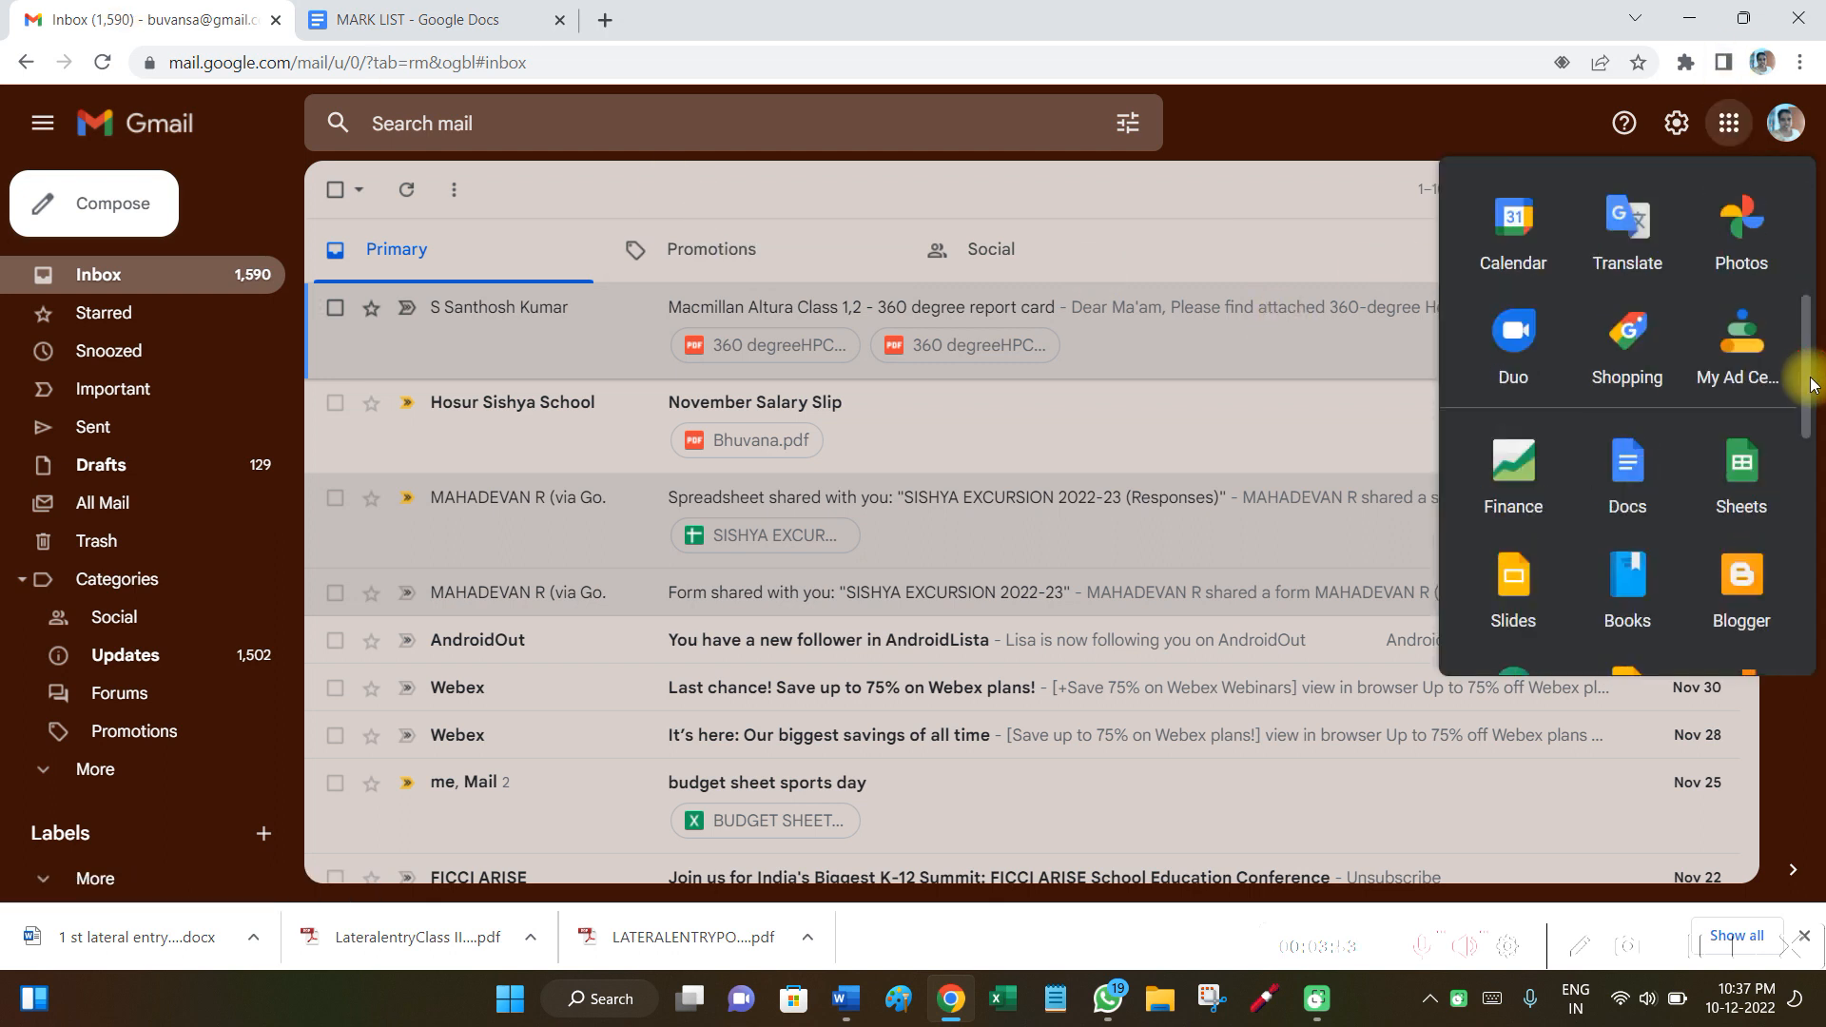
click(1741, 473)
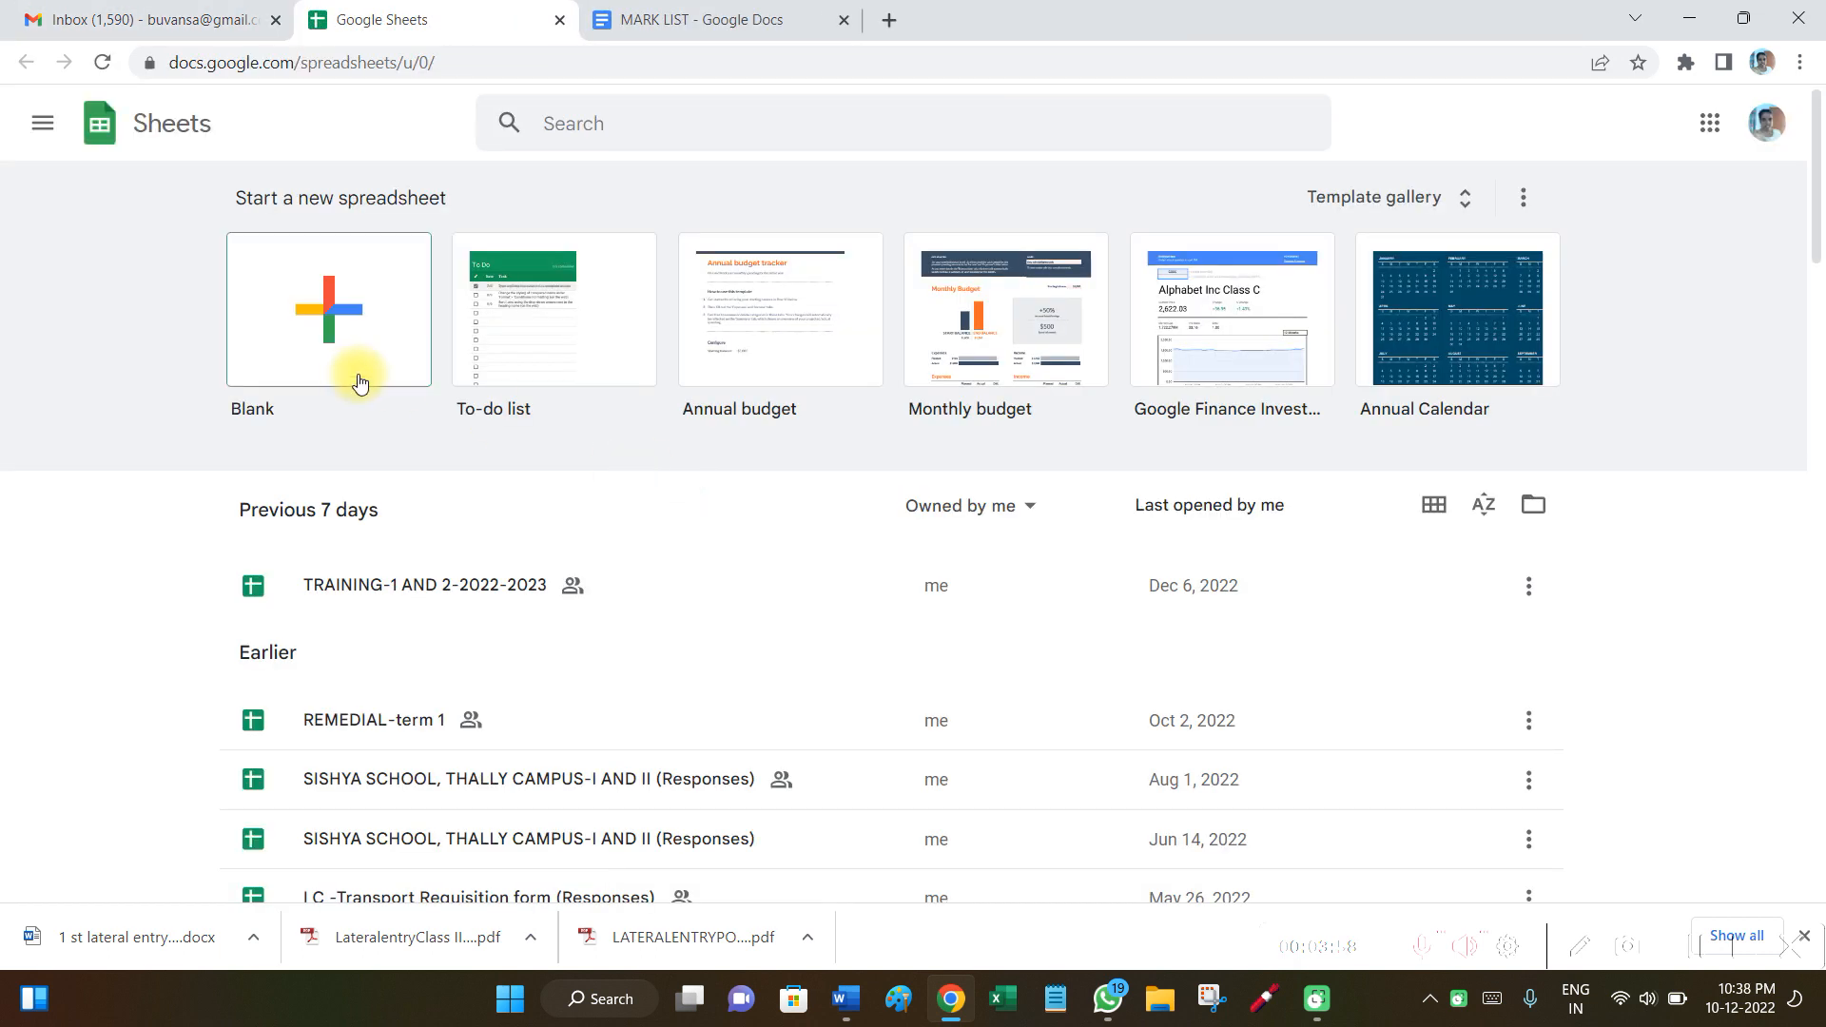
click(332, 367)
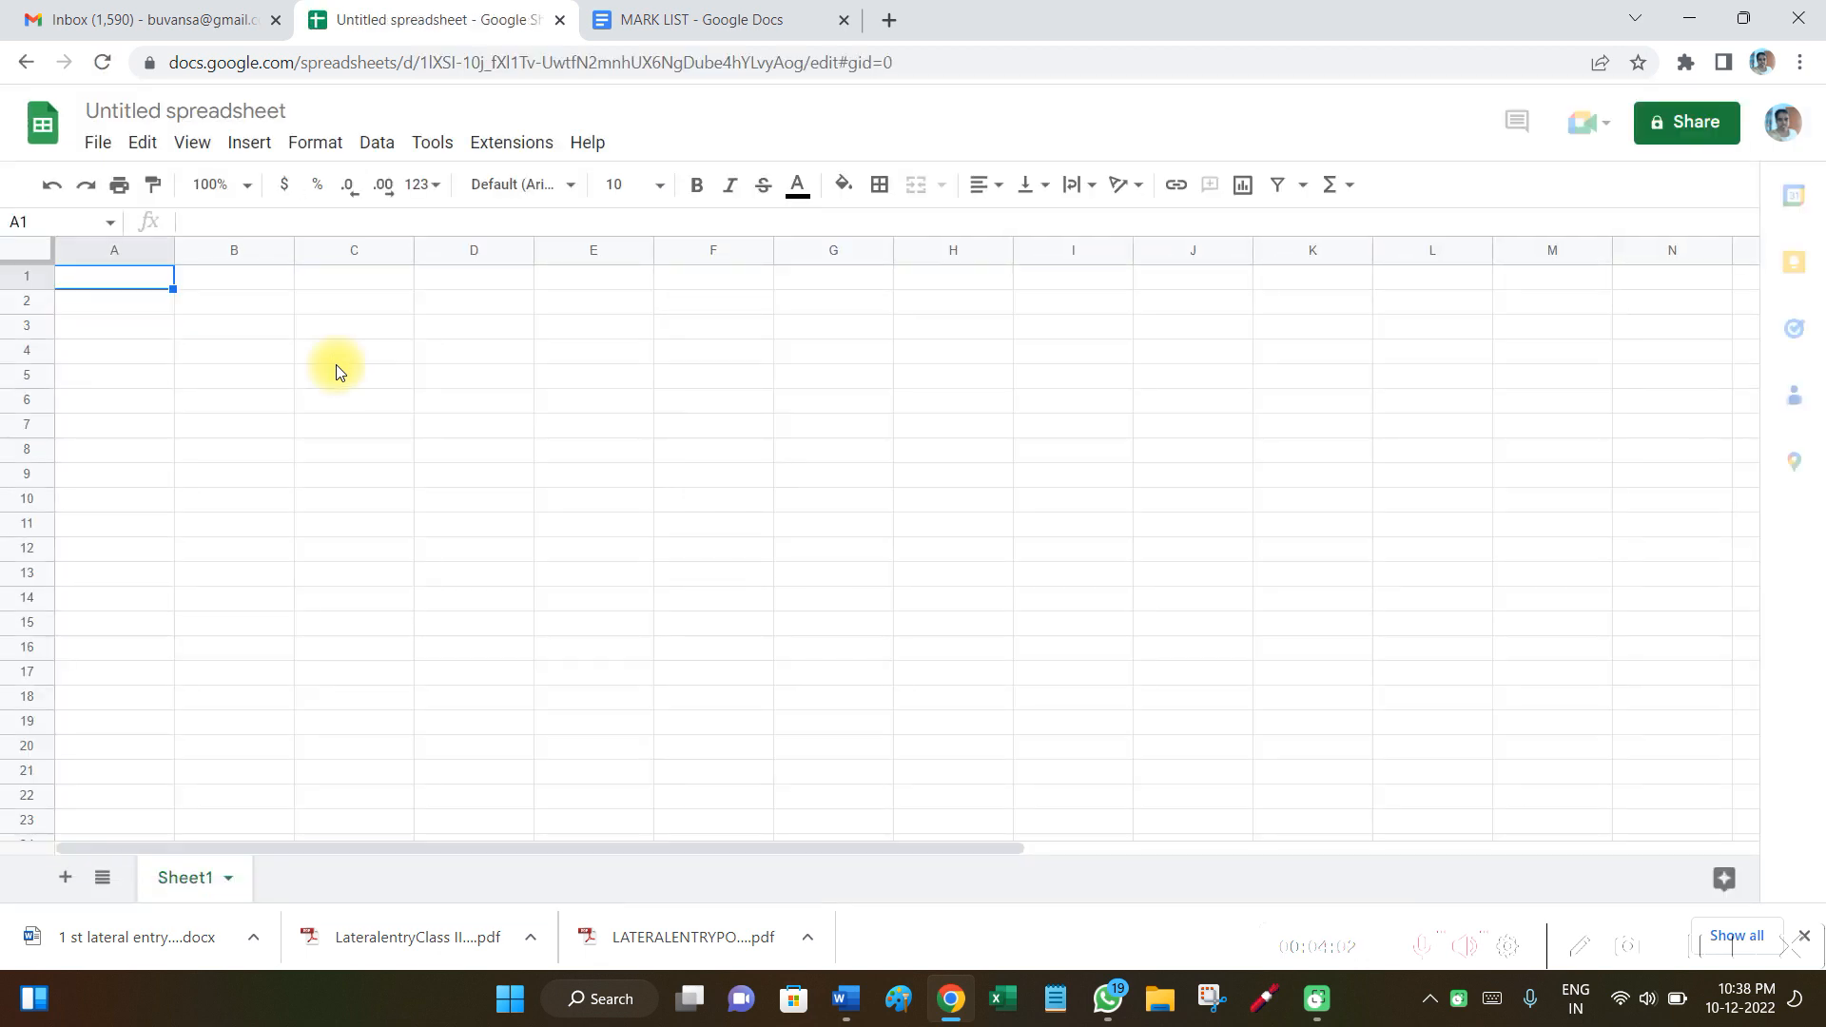
Step: Enter the headings S.NO, MONDAY and TUESDAY in cells C3, D3 and E3
click(346, 329)
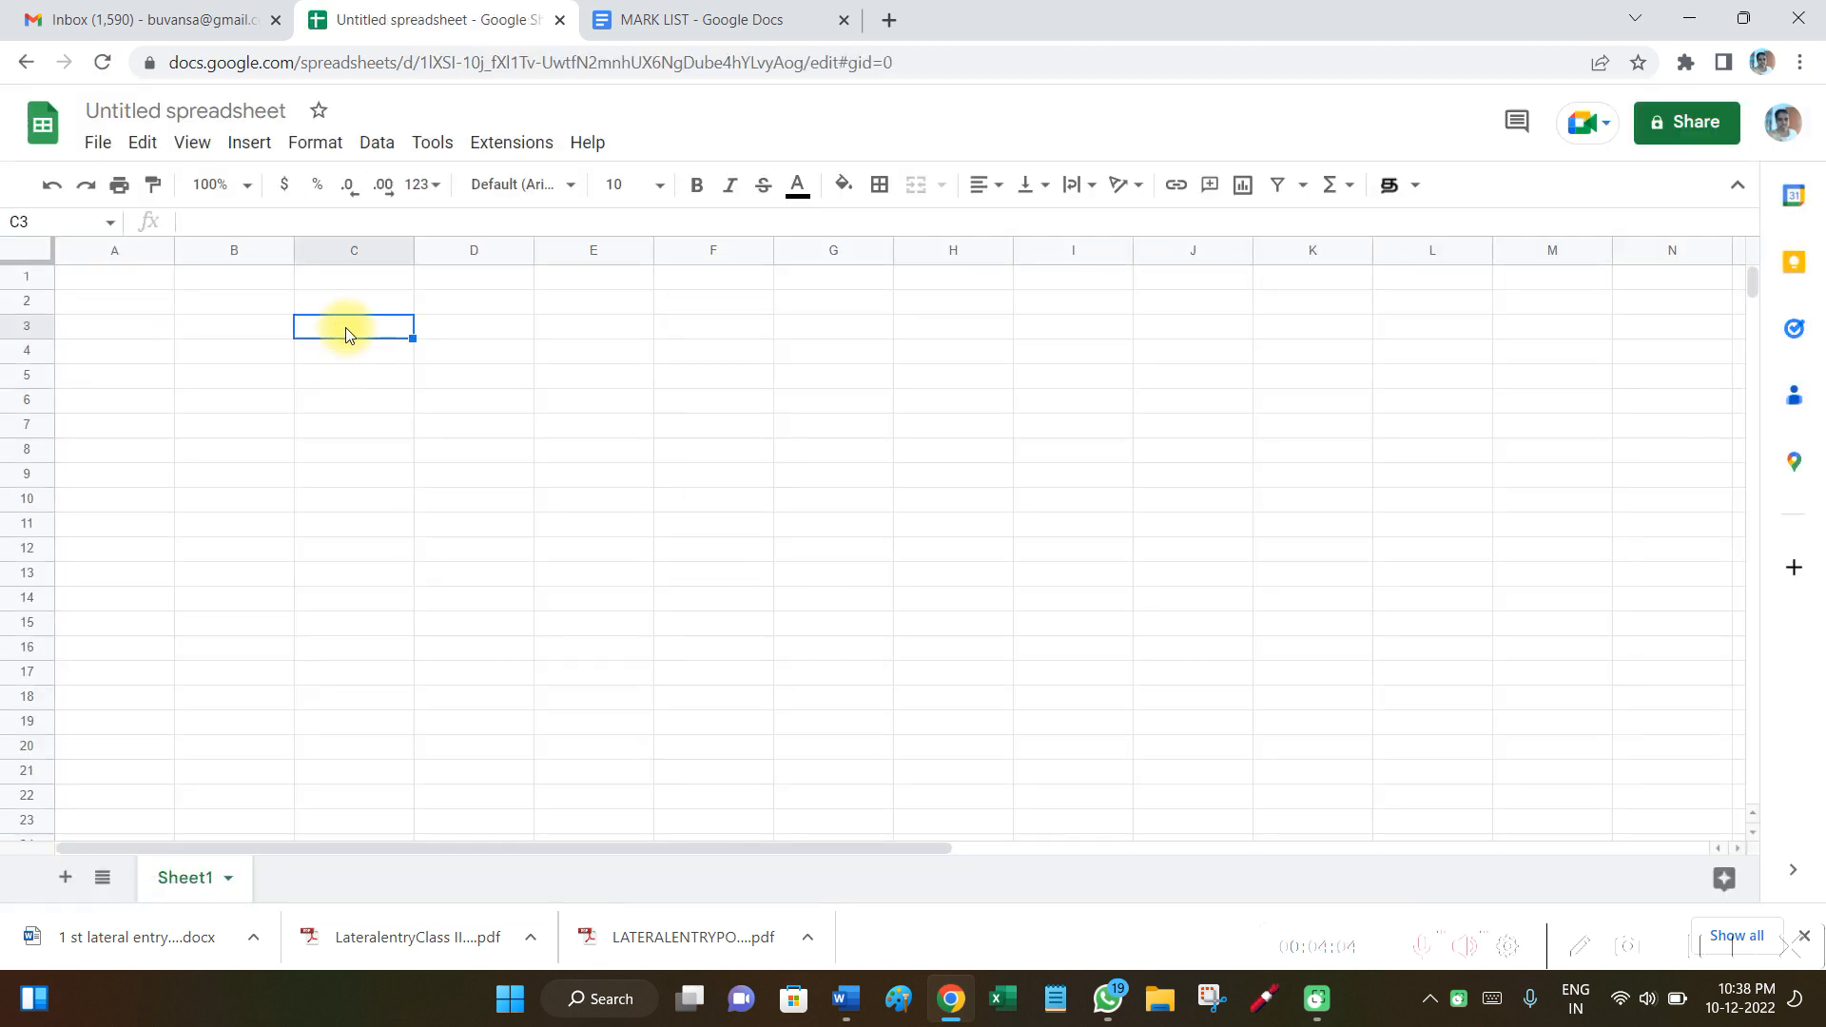
text(S.NO)
key(Tab)
text(1)
key(Tab)
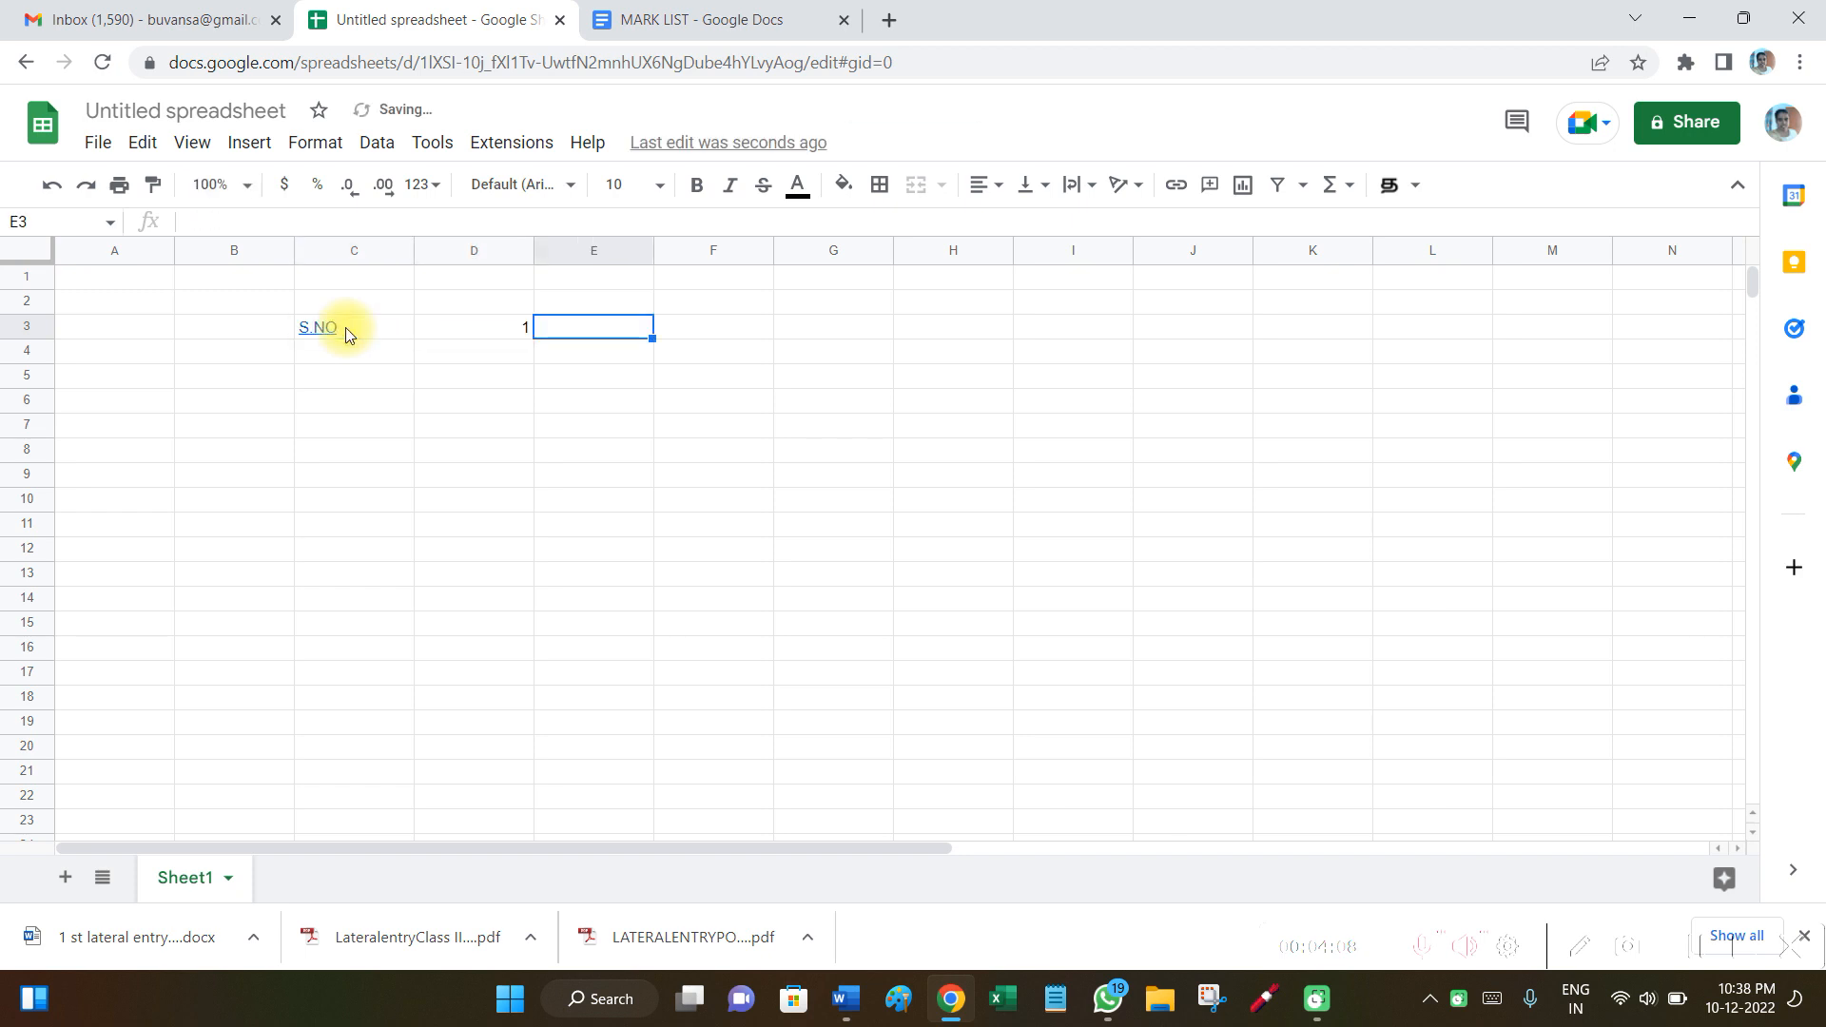
key(Left)
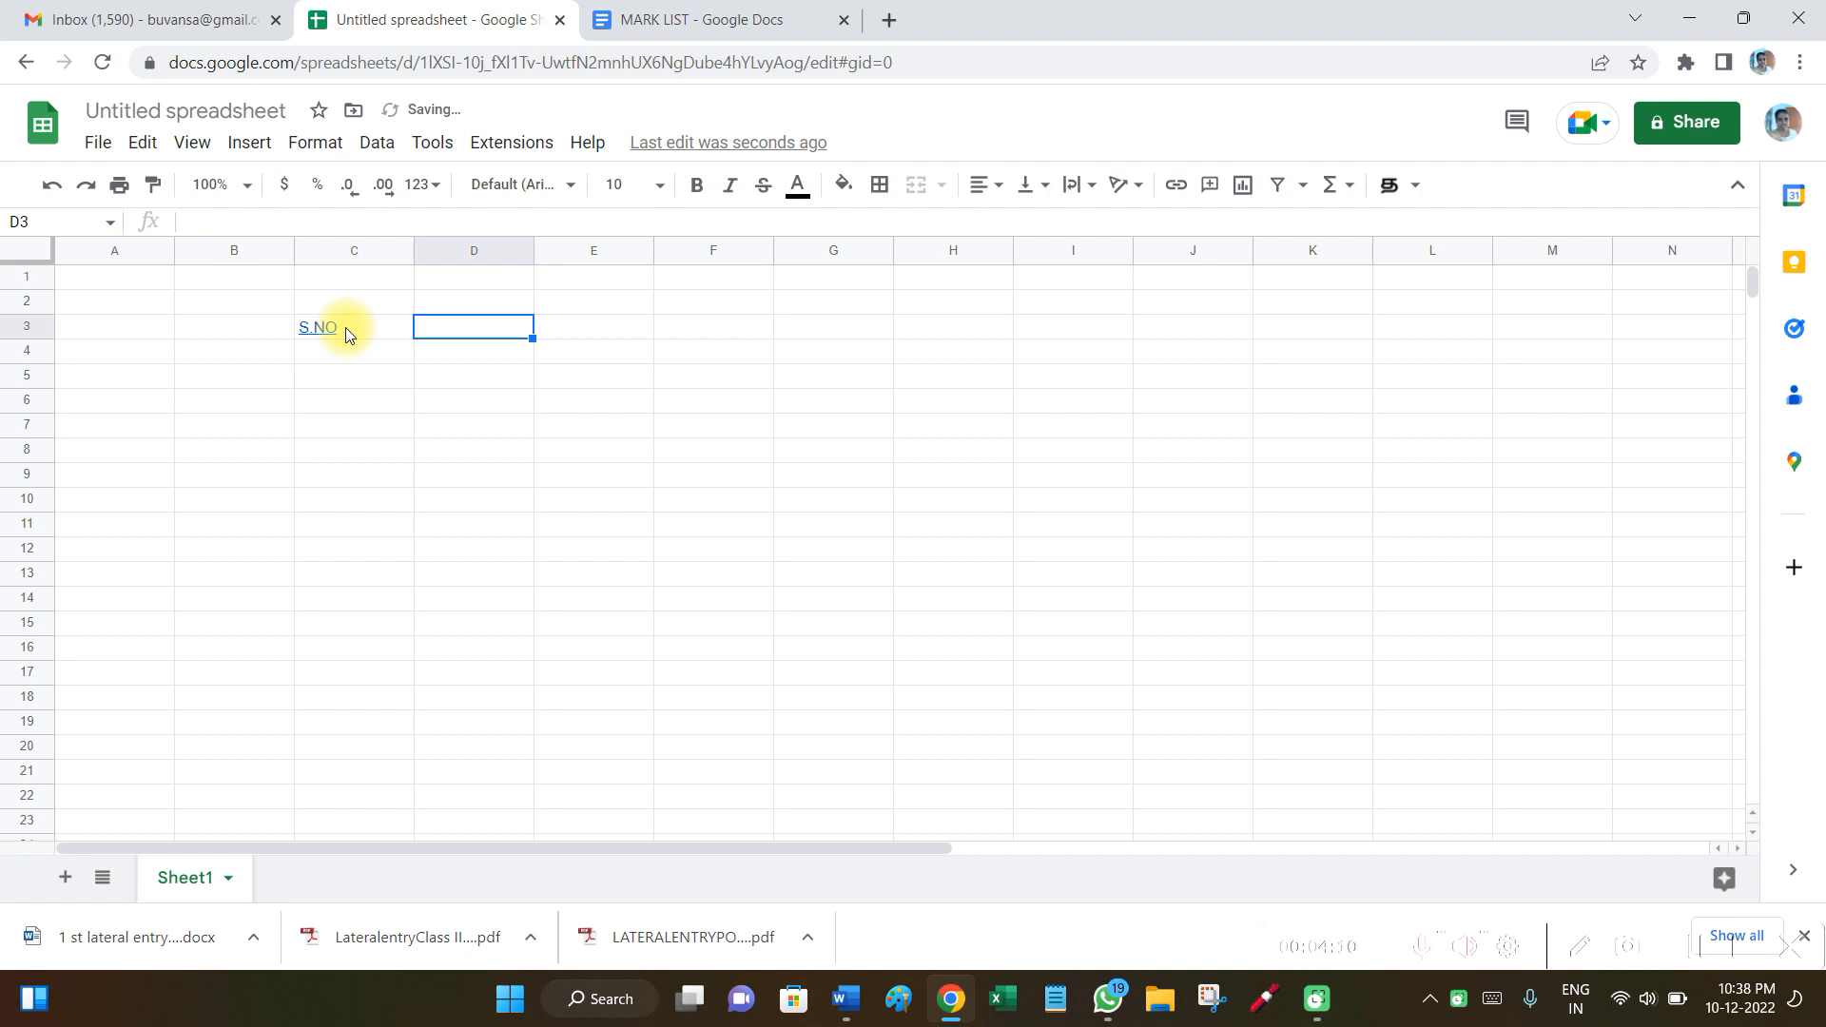
text(MONDAY)
key(Tab)
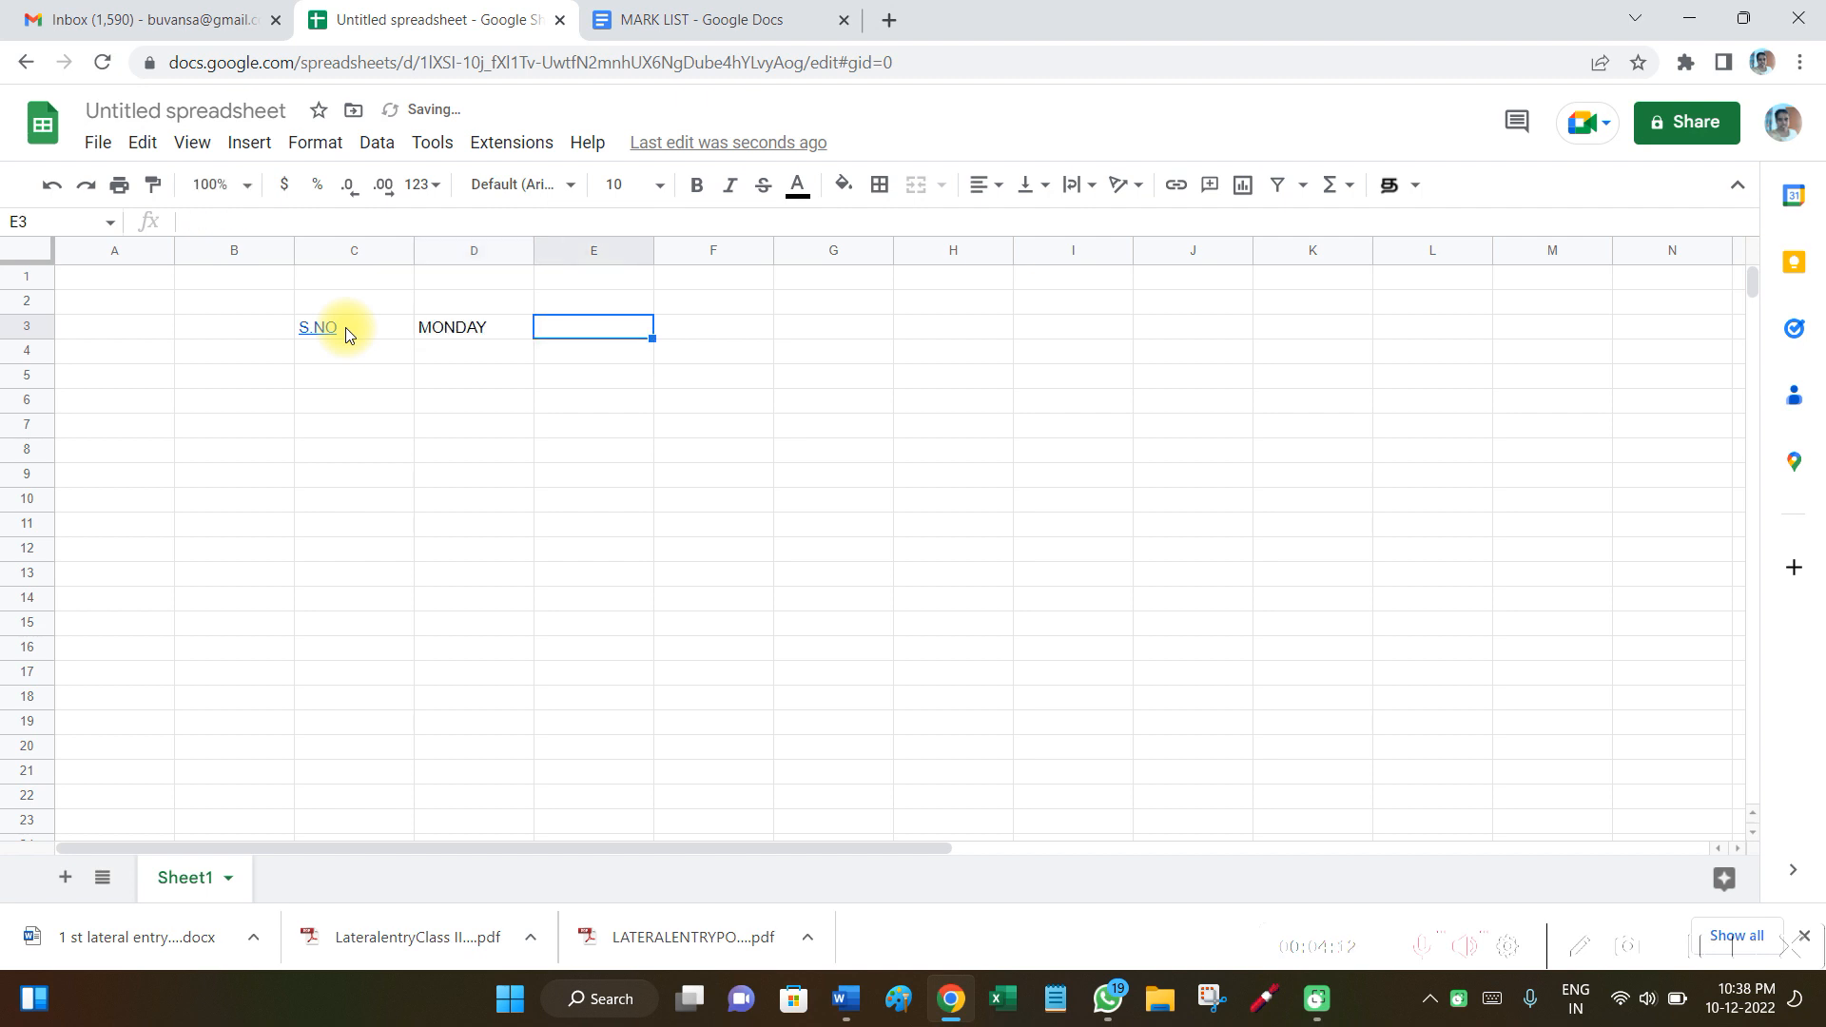
text(TUESDAY)
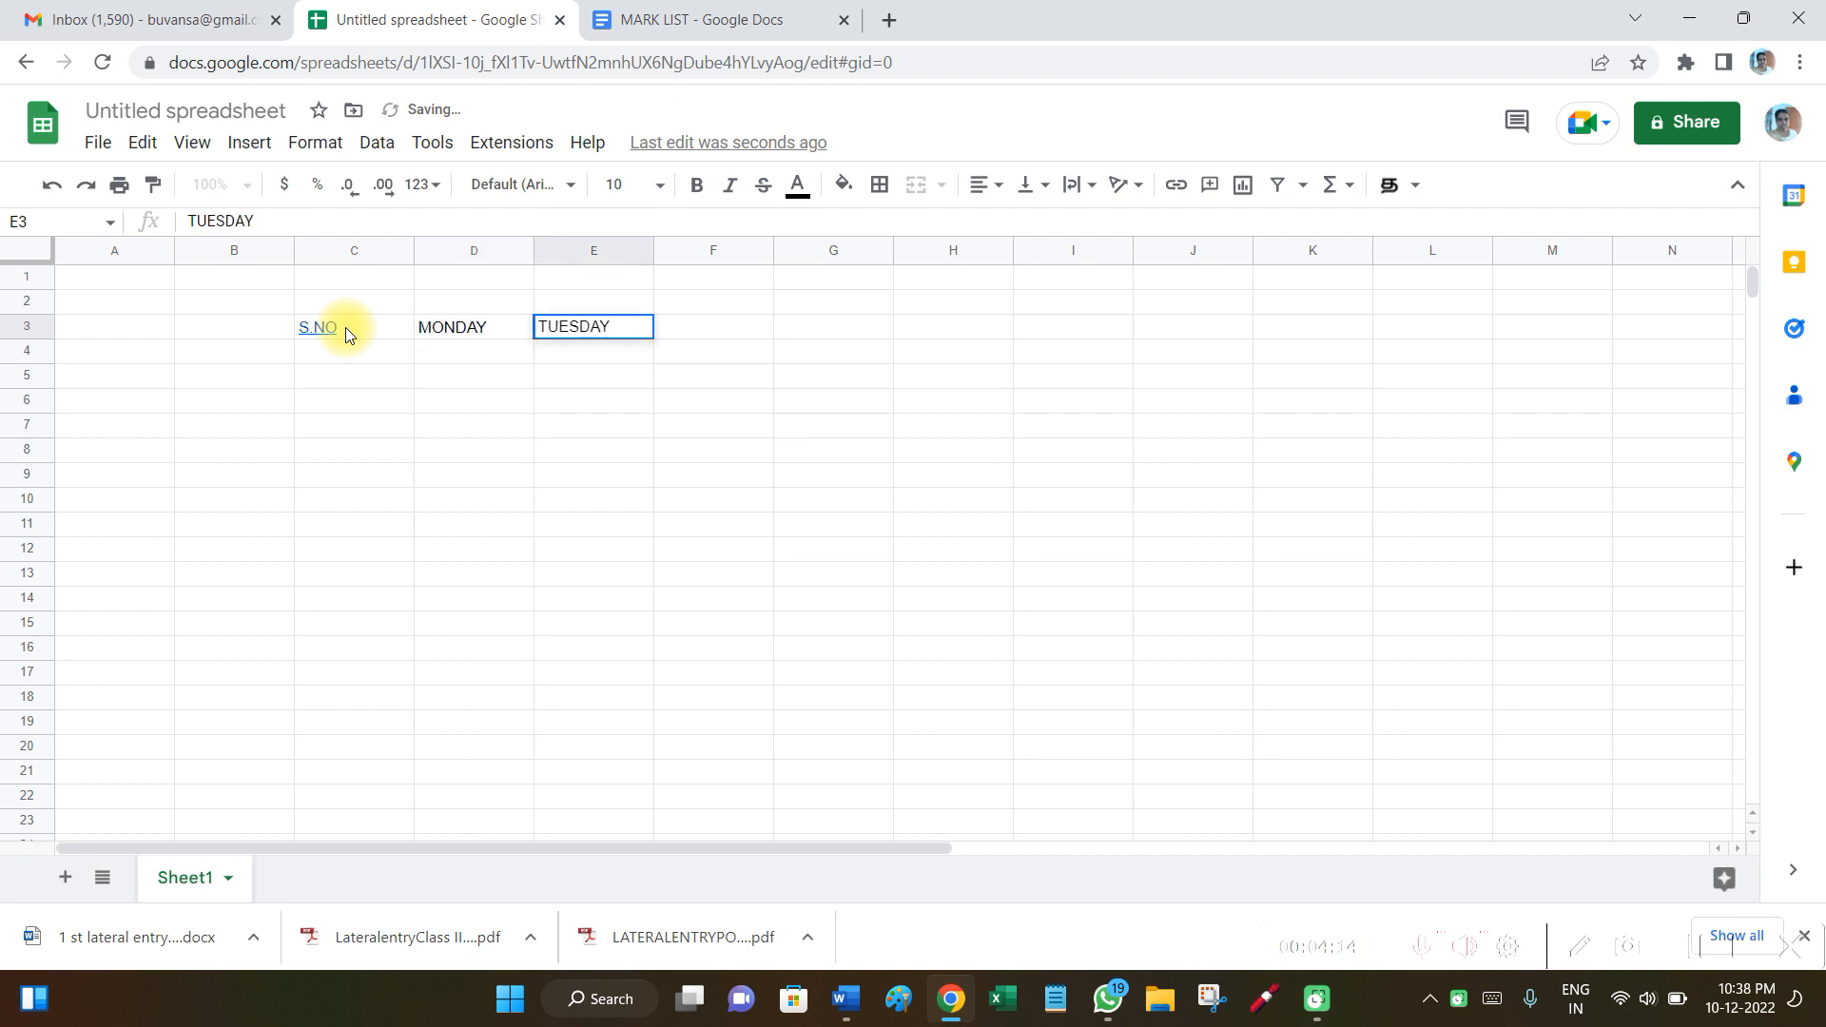
Step: Number the rows 1 to 4 under S.NO in cells C4 to C7
click(354, 355)
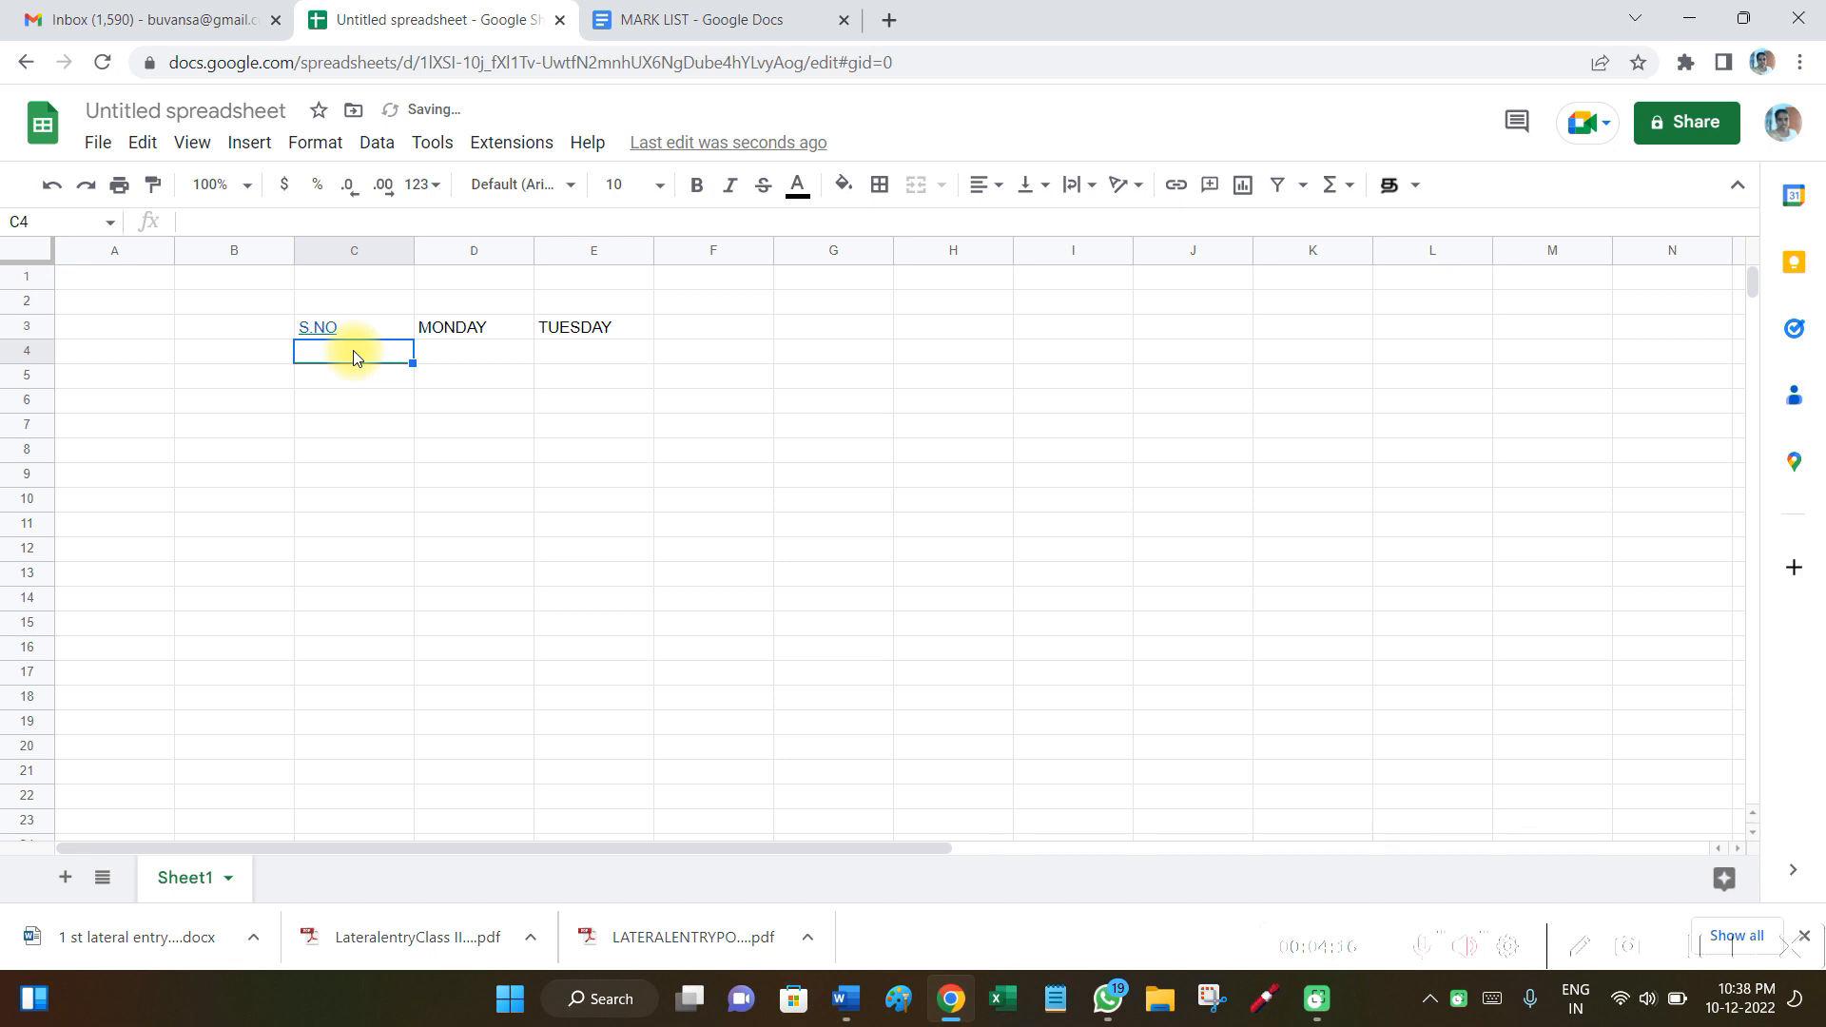
text(1)
key(Return)
text(2)
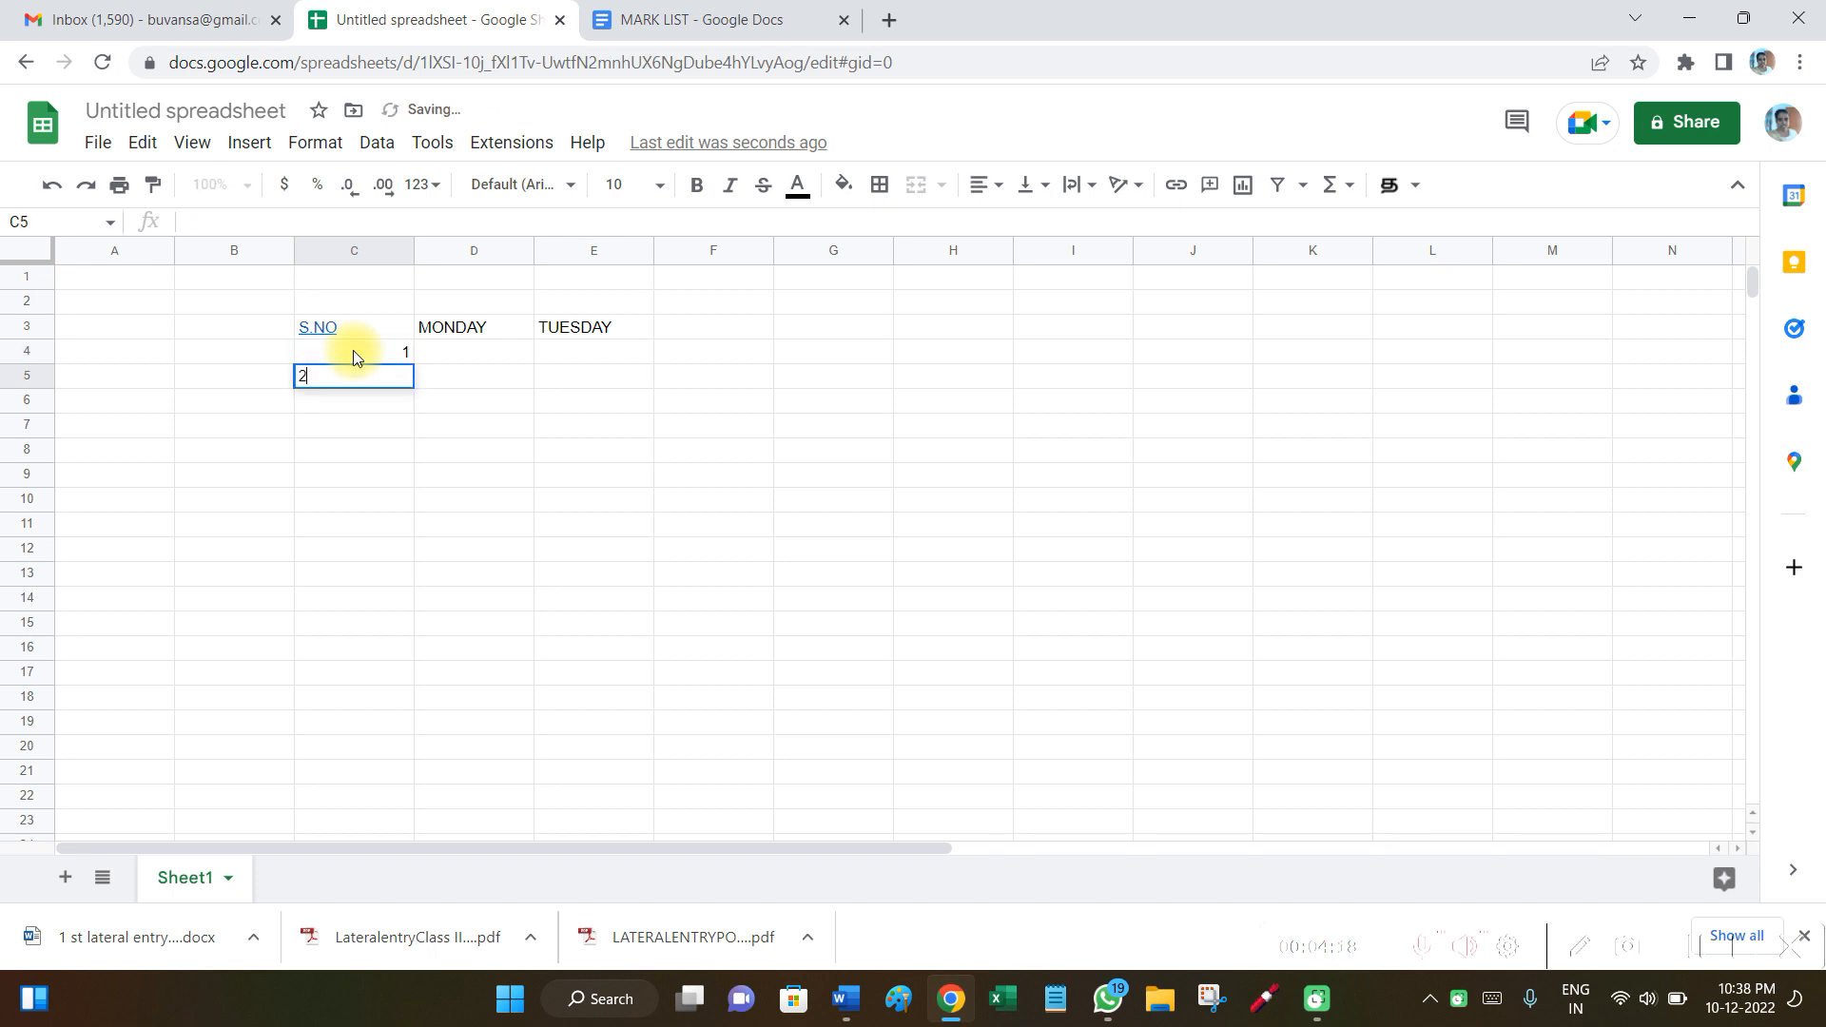
key(Return)
text(3)
key(Return)
key(Return)
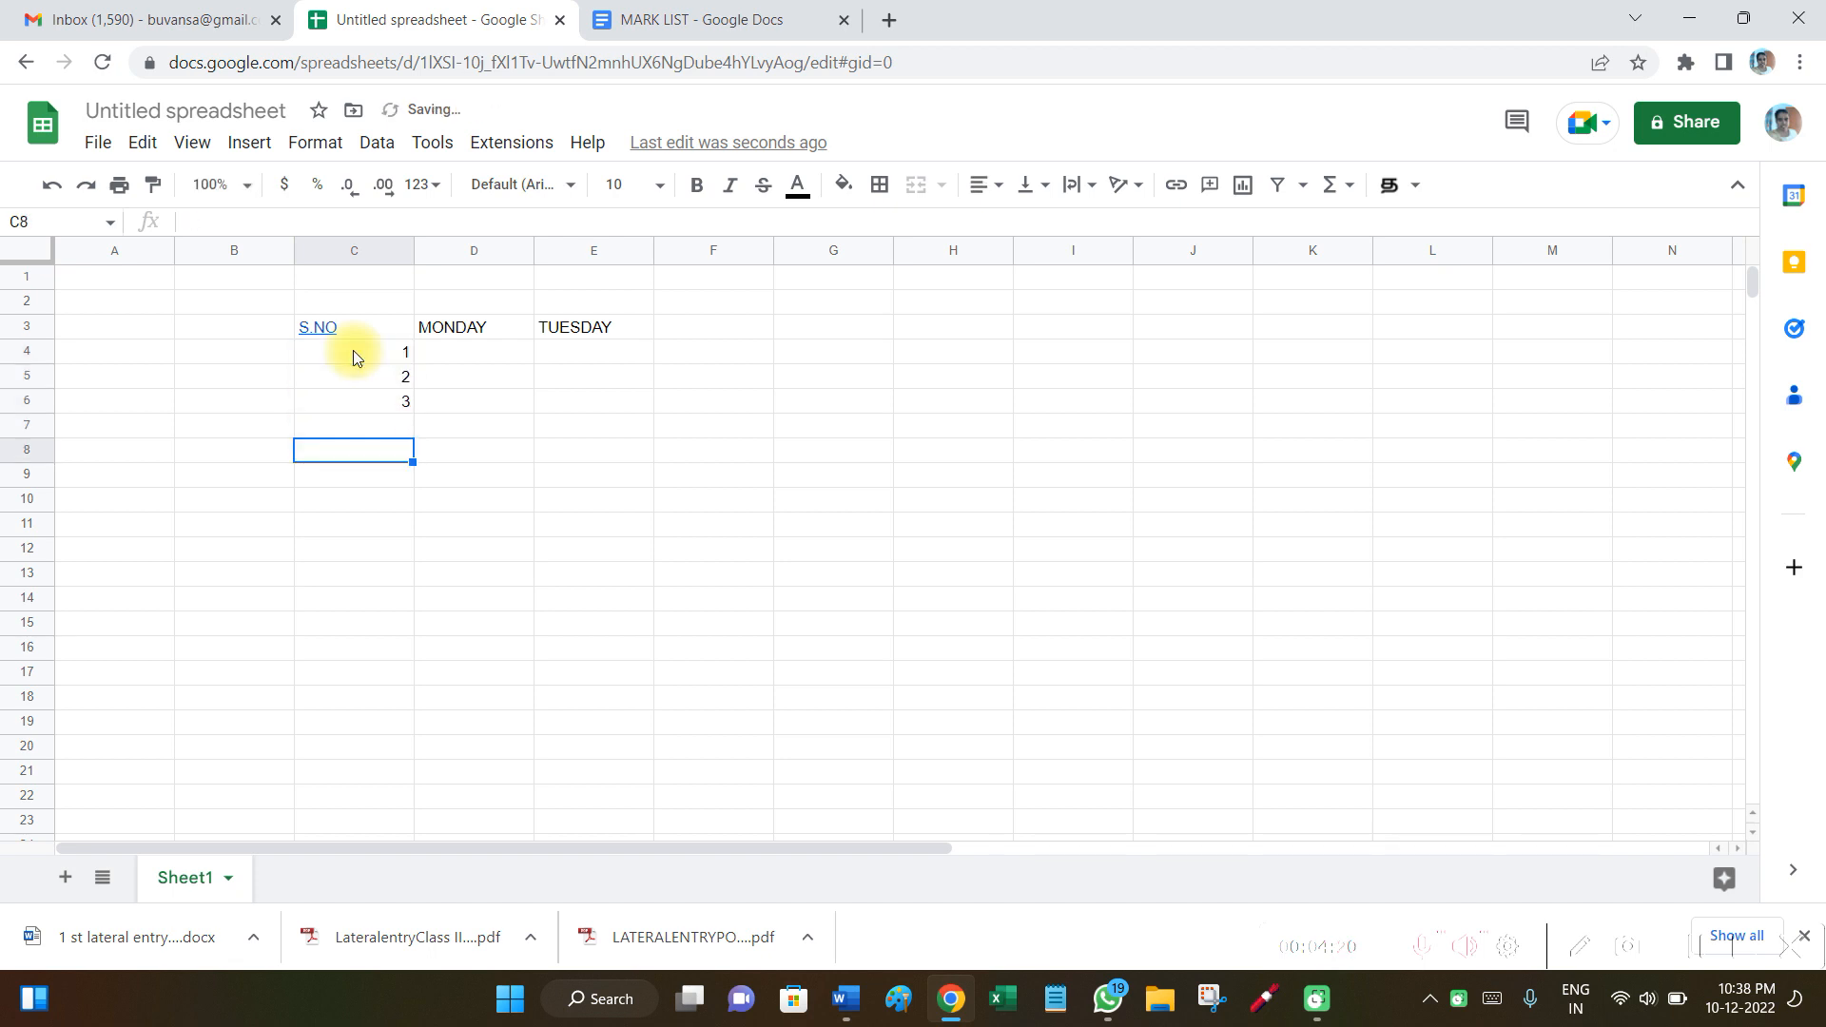
key(Up)
text(4)
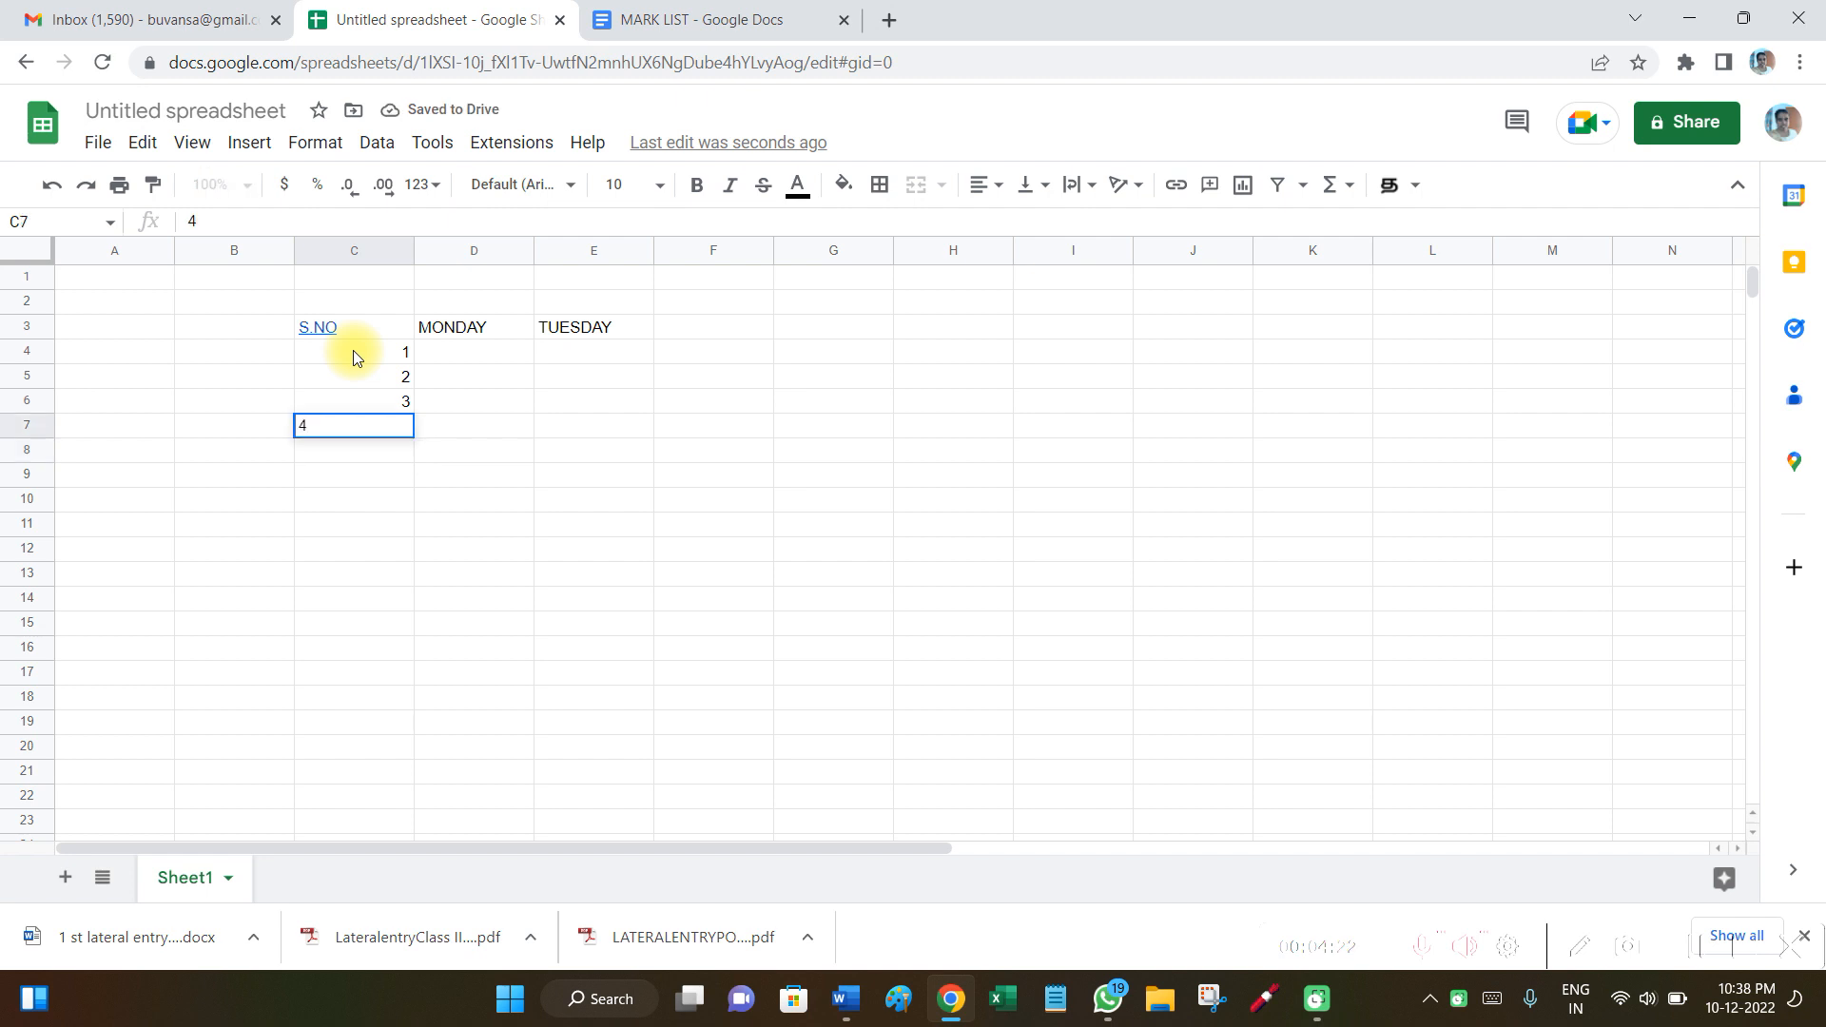
click(602, 450)
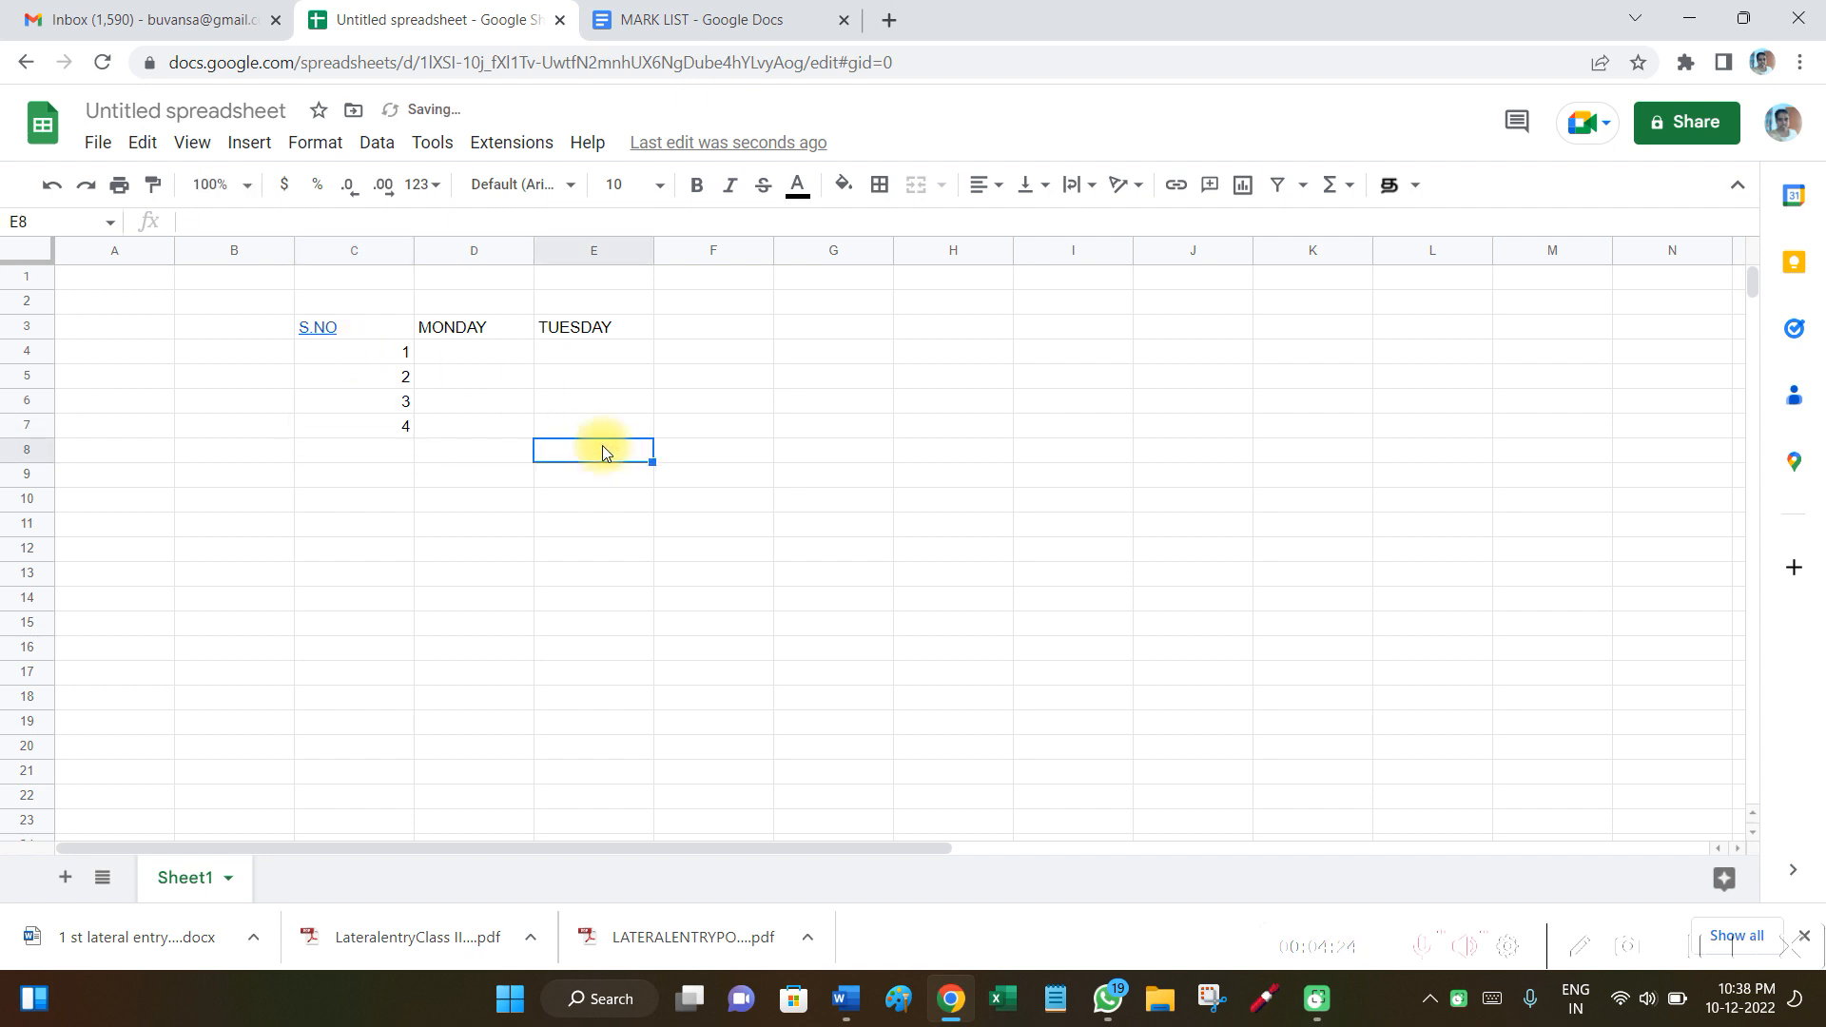
Step: Start sharing the spreadsheet, save it under the name 1 and close the sharing settings with access left Restricted
click(1705, 119)
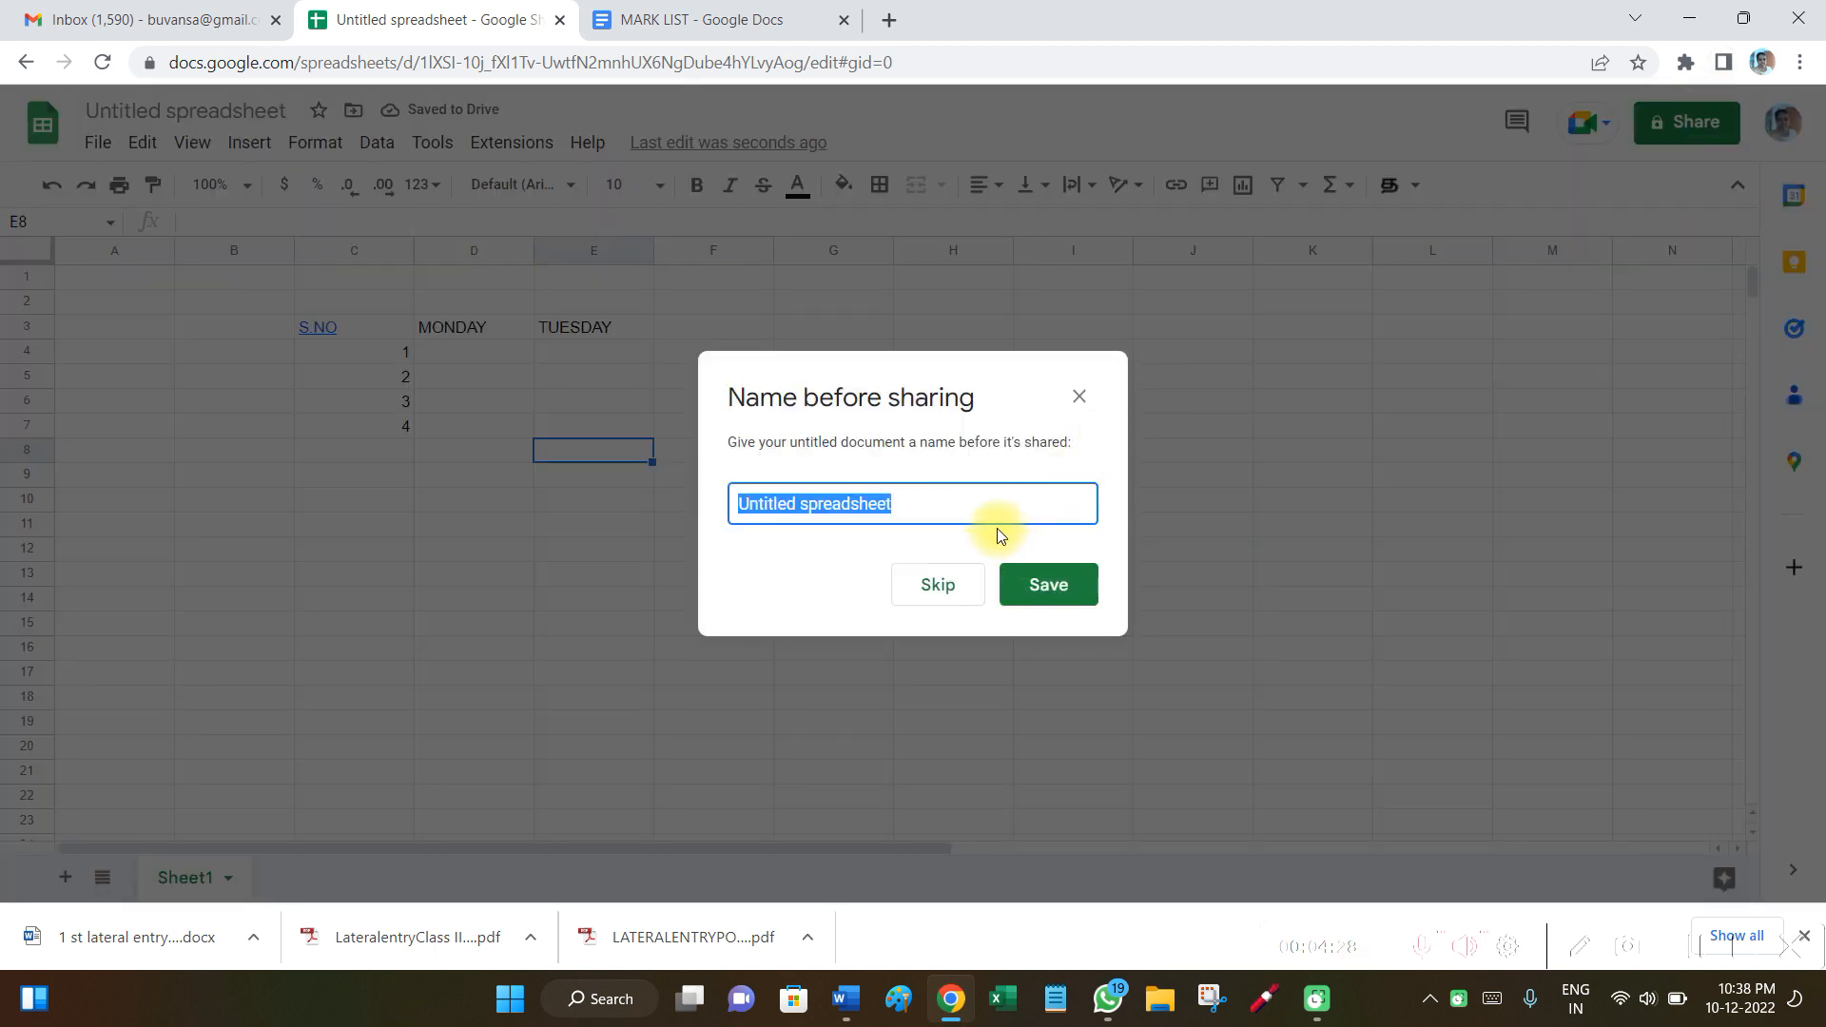
key(BackSpace)
text(s)
key(BackSpace)
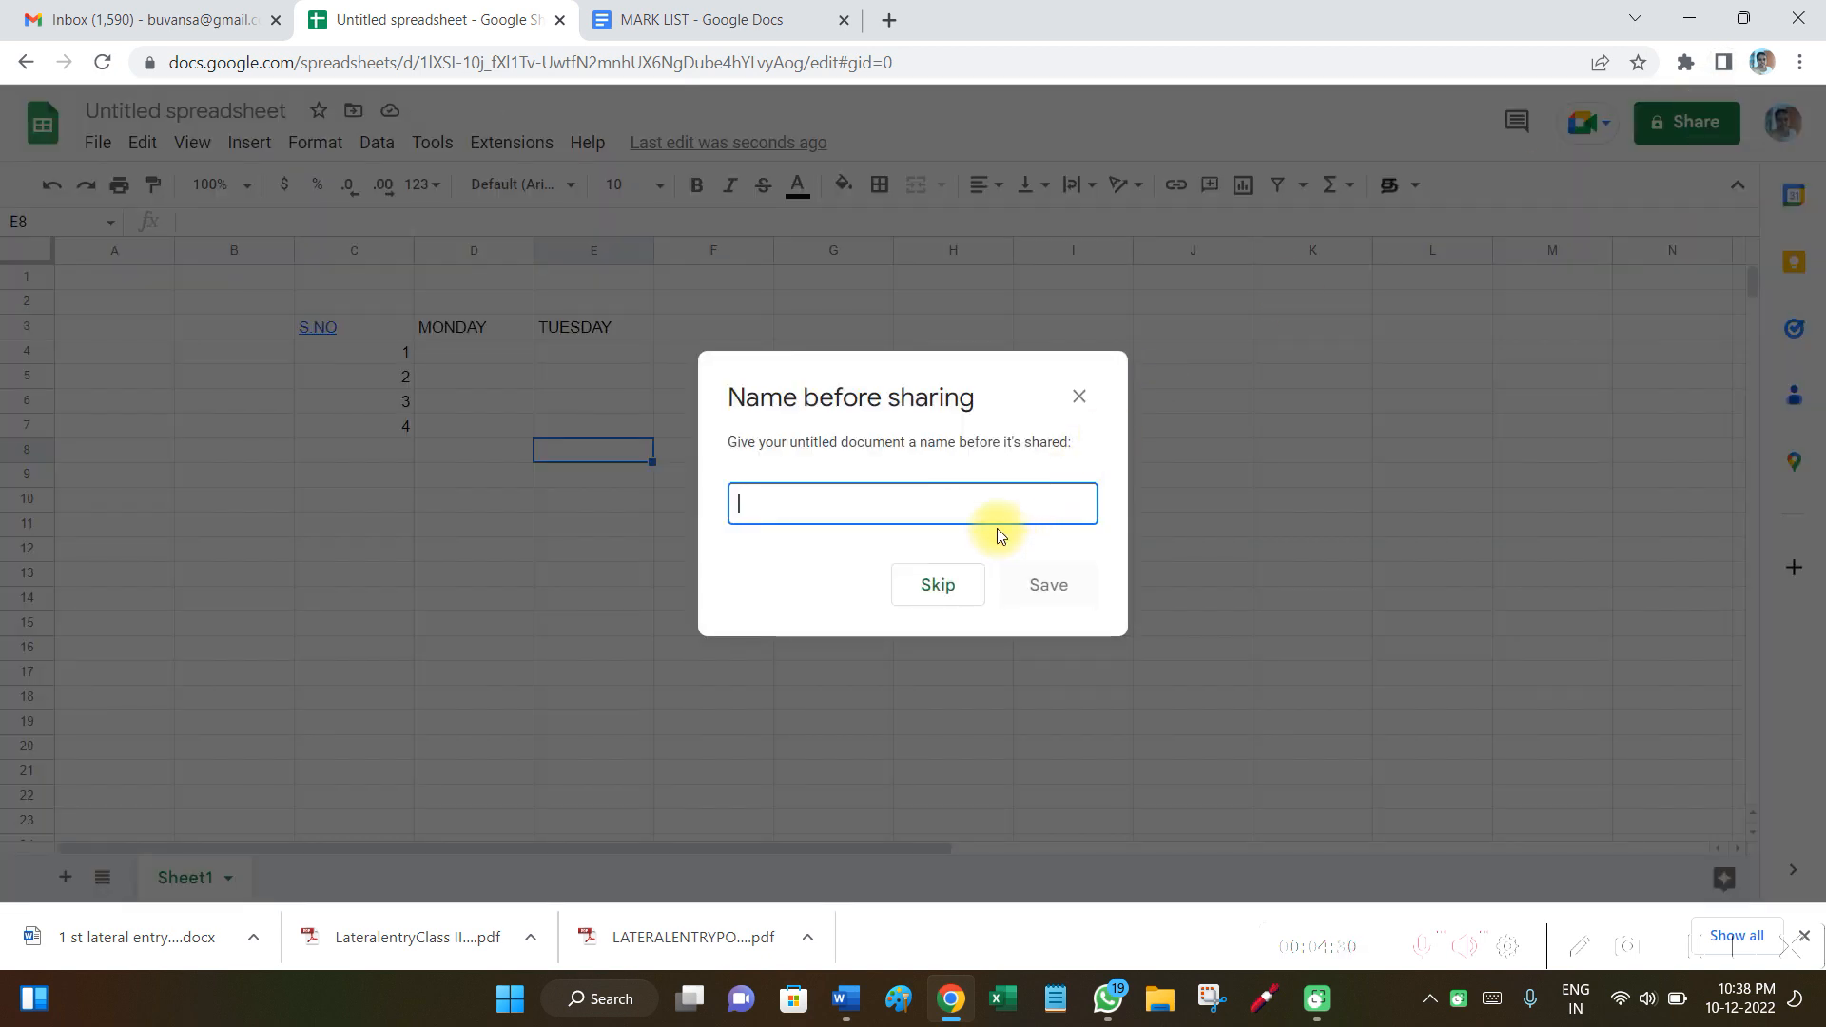
text(1)
click(1039, 596)
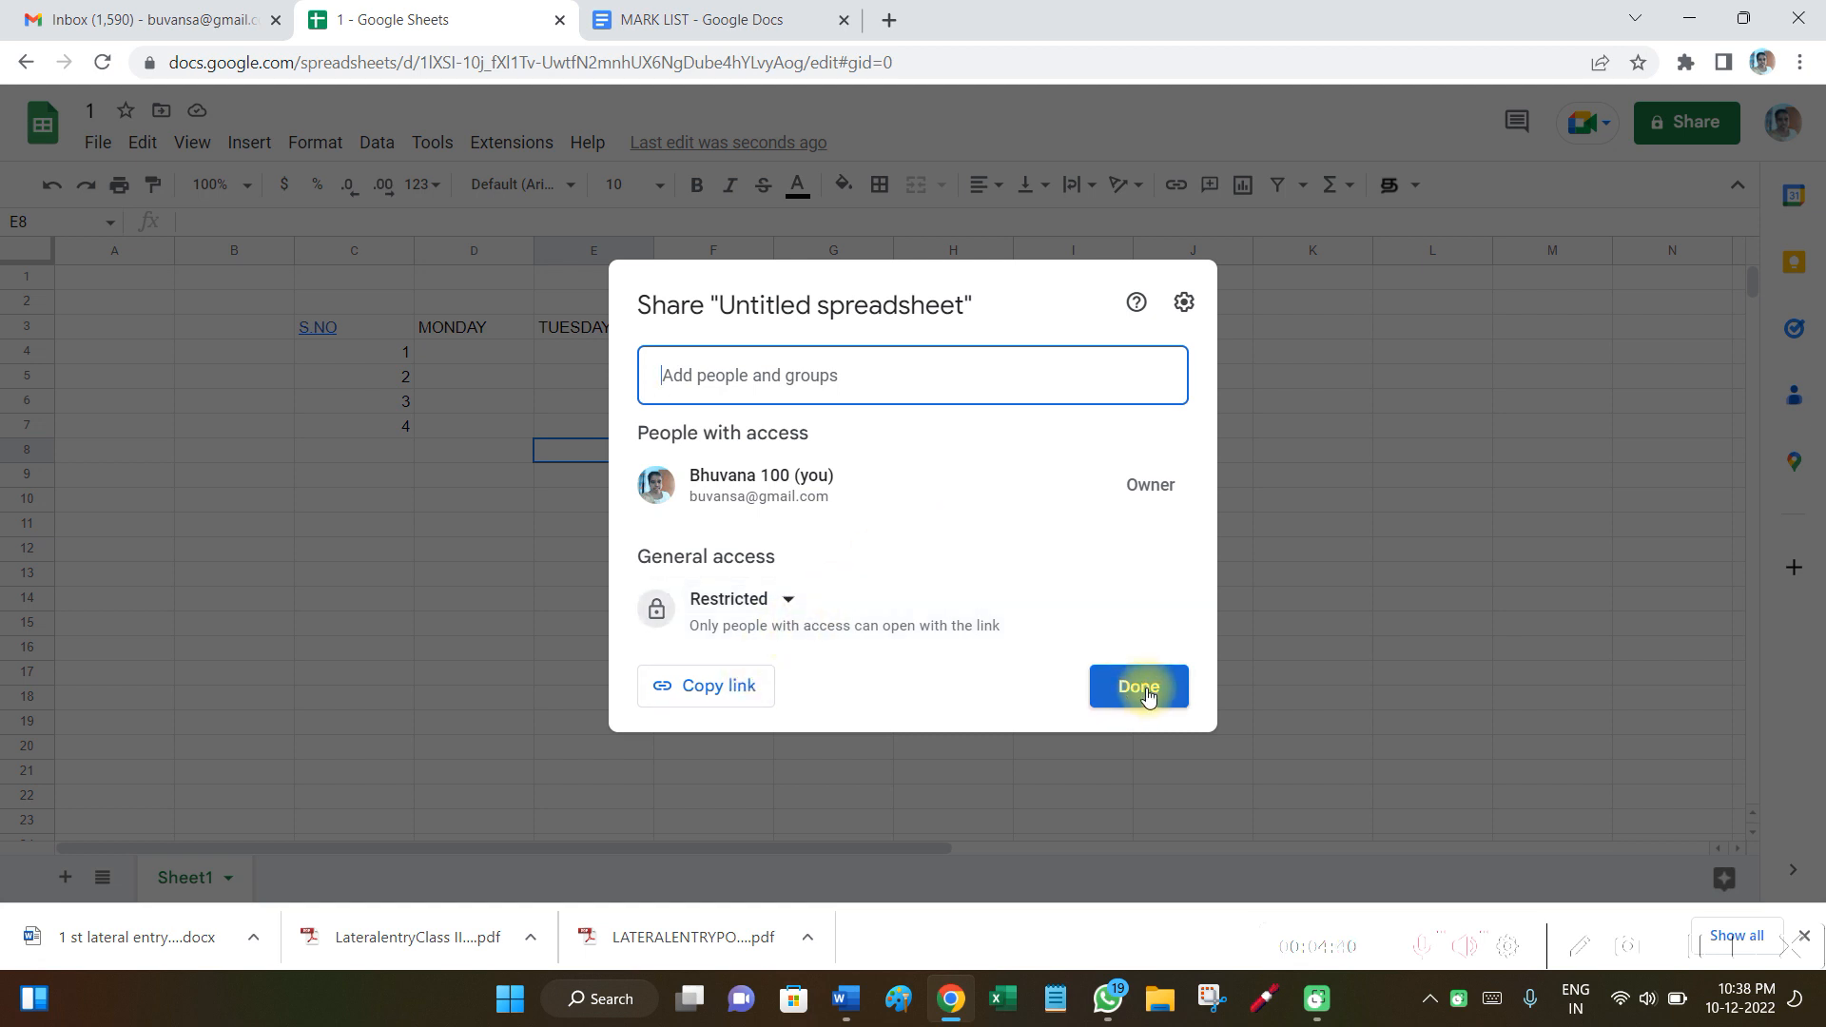
click(1146, 689)
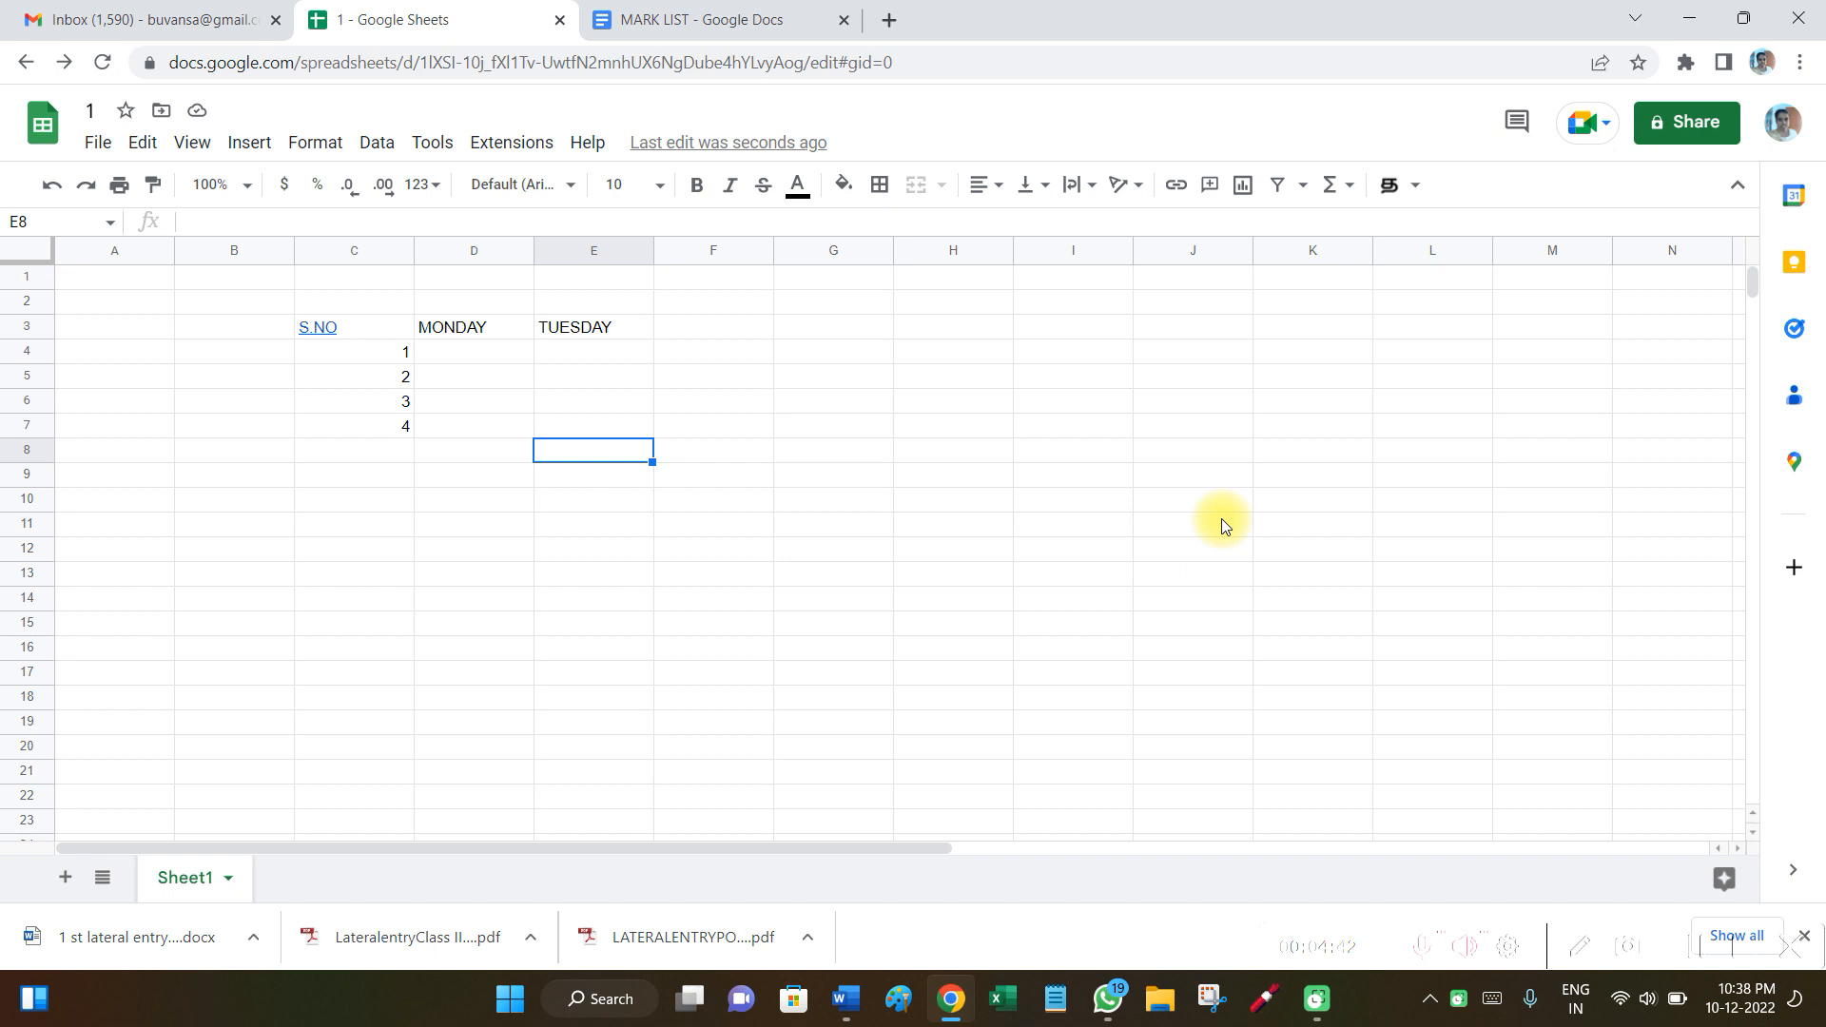